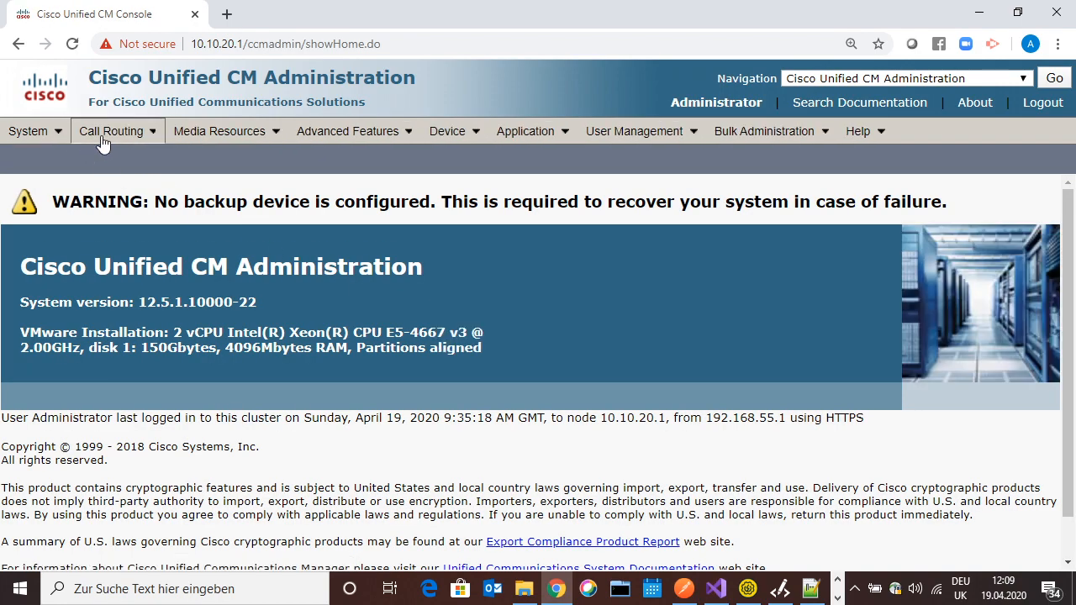
List the six route partitions and highlight Provisioning-PT to confirm it exists
{"action": "mouse_move", "coordinate": [110, 131]}
{"action": "mouse_move", "coordinate": [240, 198]}
{"action": "left_click", "coordinate": [342, 277]}
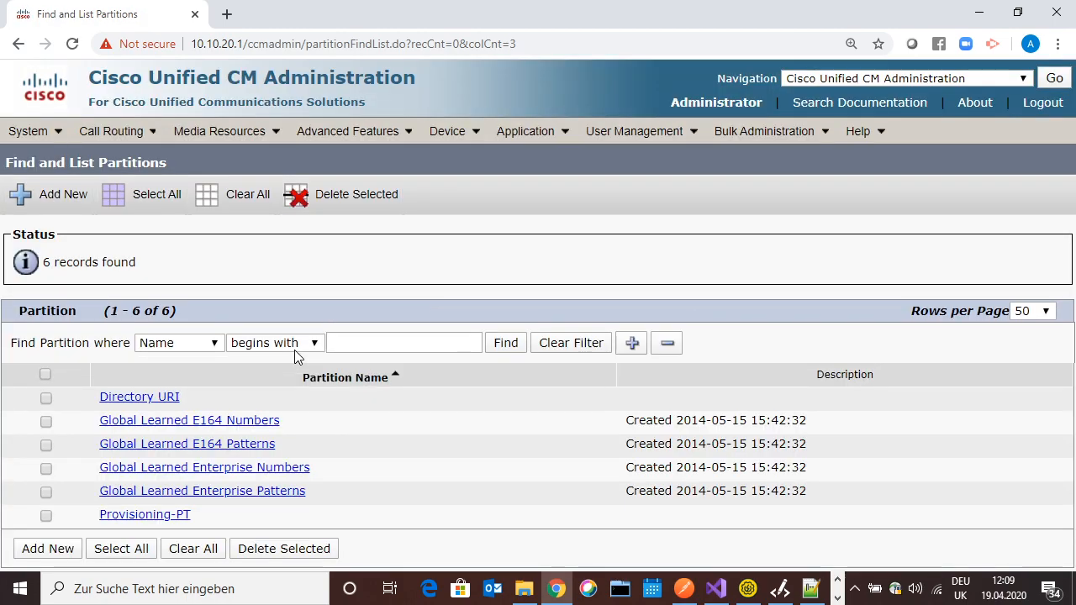
{"action": "left_click_drag", "start_coordinate": [198, 516], "coordinate": [94, 524]}
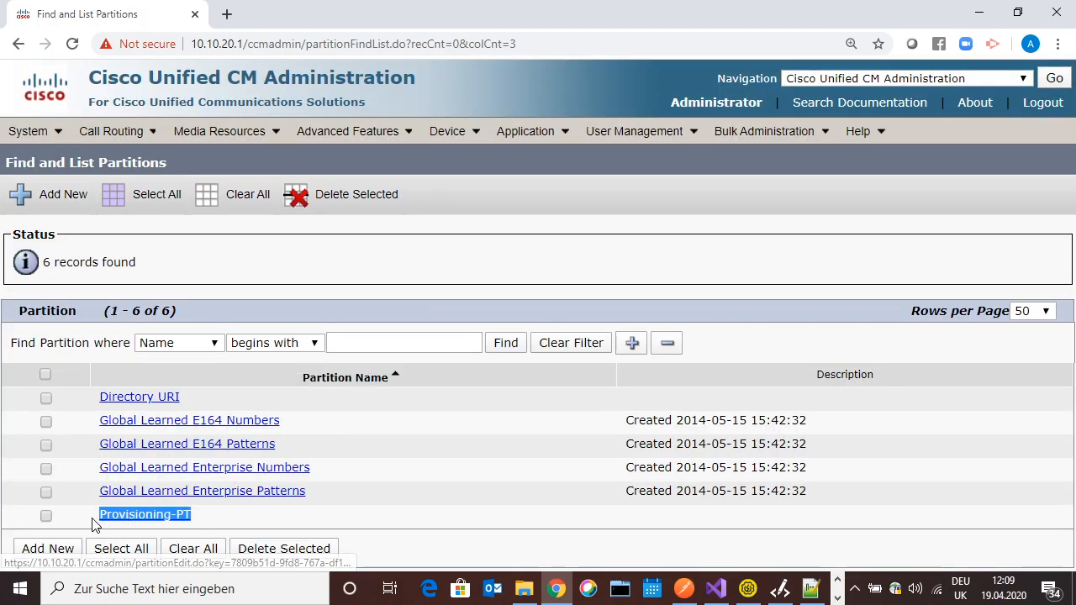
{"action": "left_click", "coordinate": [379, 524]}
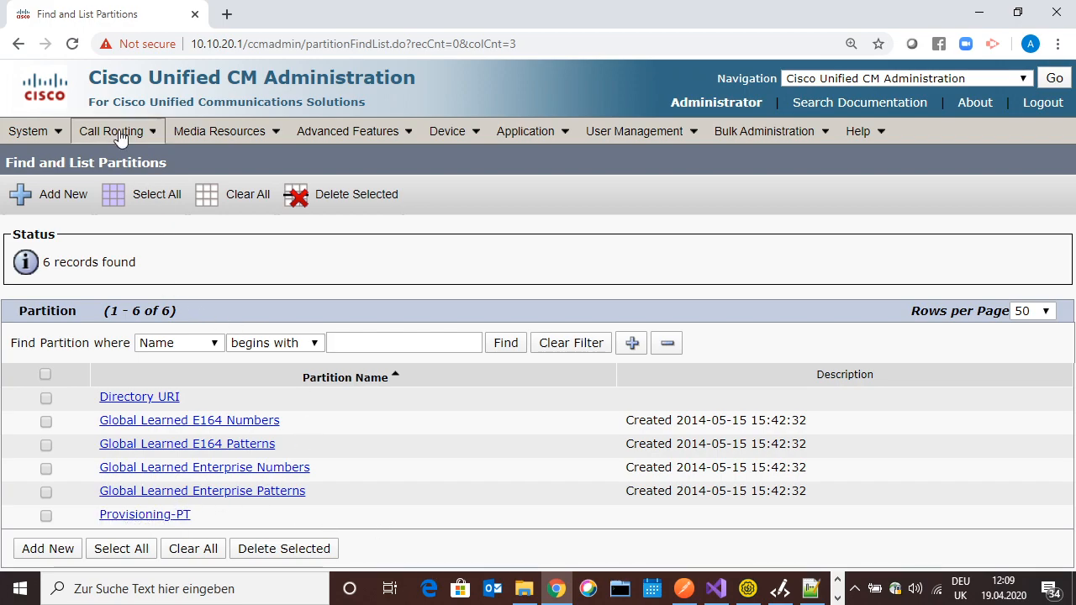
List calling search spaces, open POSTMAN-CSS and check that Provisioning-PT is its selected partition
{"action": "mouse_move", "coordinate": [111, 131]}
{"action": "mouse_move", "coordinate": [202, 195]}
{"action": "left_click", "coordinate": [396, 294]}
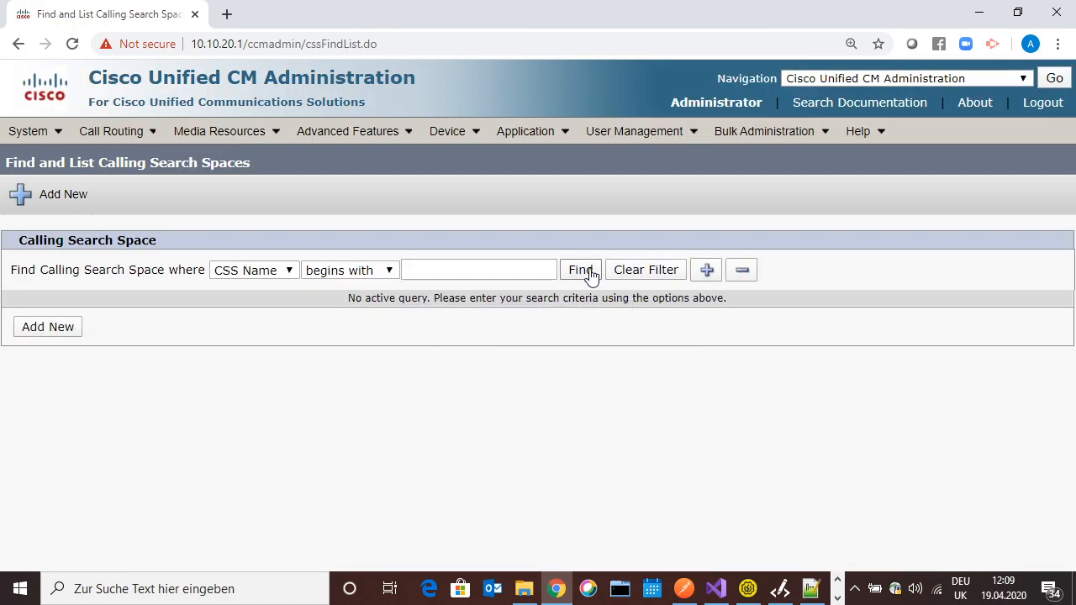
{"action": "left_click", "coordinate": [581, 270]}
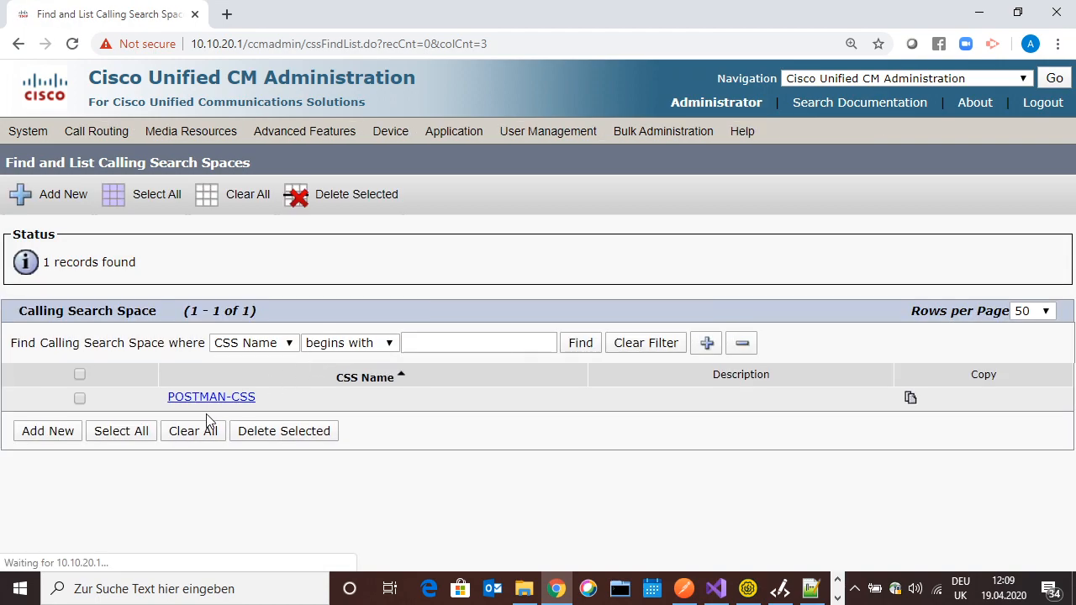
{"action": "left_click", "coordinate": [220, 397]}
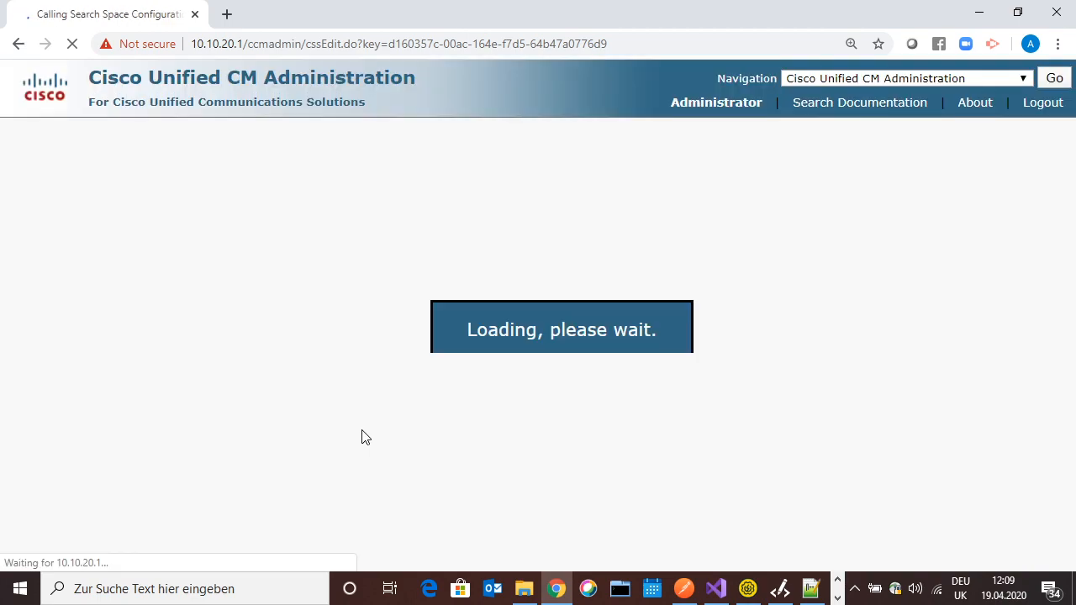
{"action": "scroll", "coordinate": [361, 437], "scroll_direction": "down", "scroll_amount": 2}
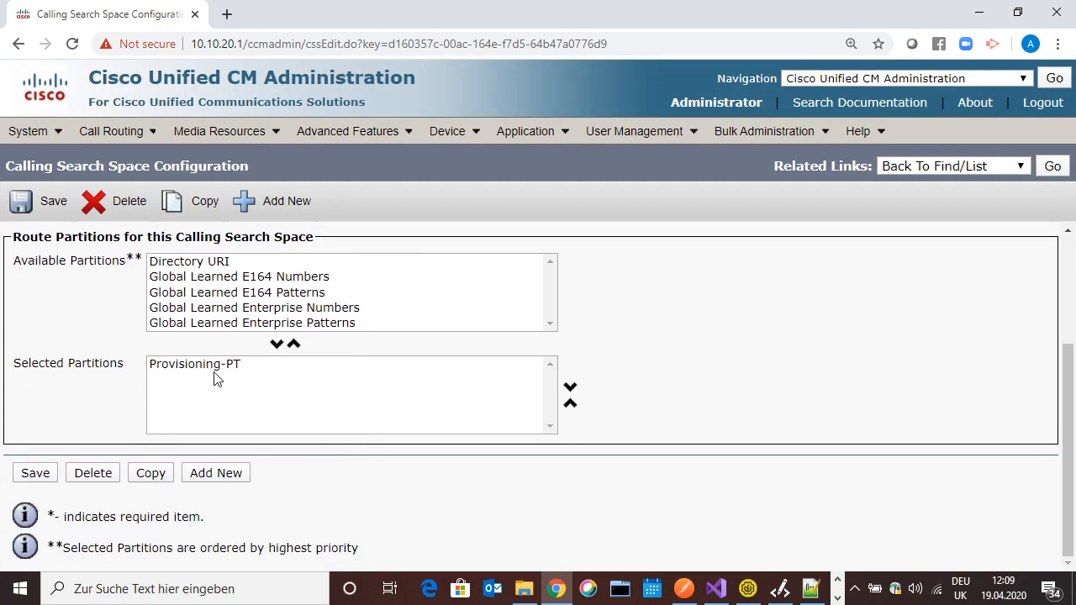
Search directory number 5001 and review its Provisioning-PT partition, '5001 User One' description and CSFUSERONE device
{"action": "mouse_move", "coordinate": [117, 150]}
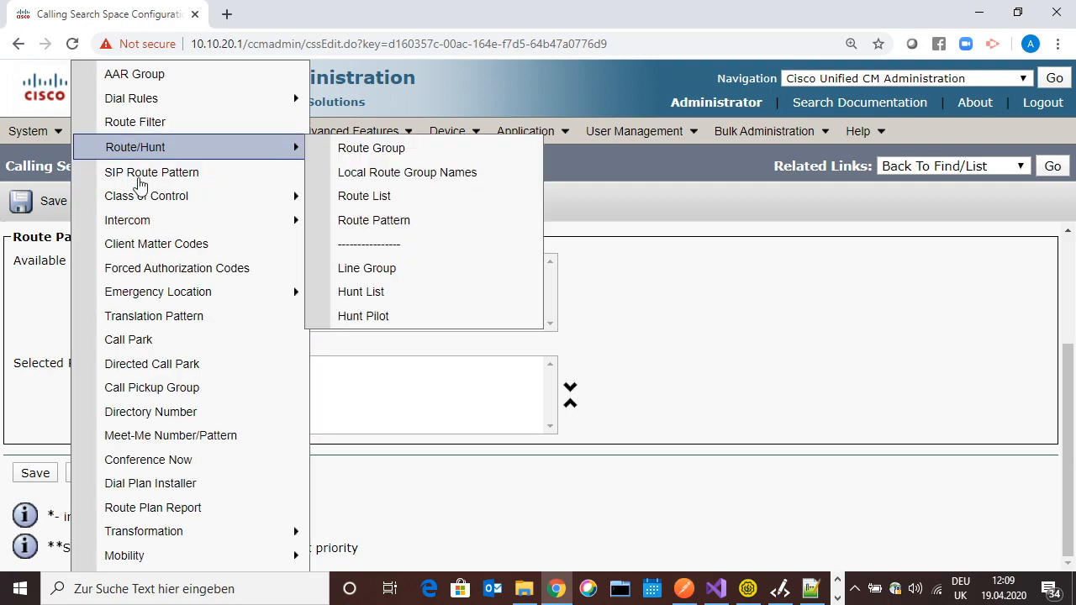
{"action": "left_click", "coordinate": [134, 423]}
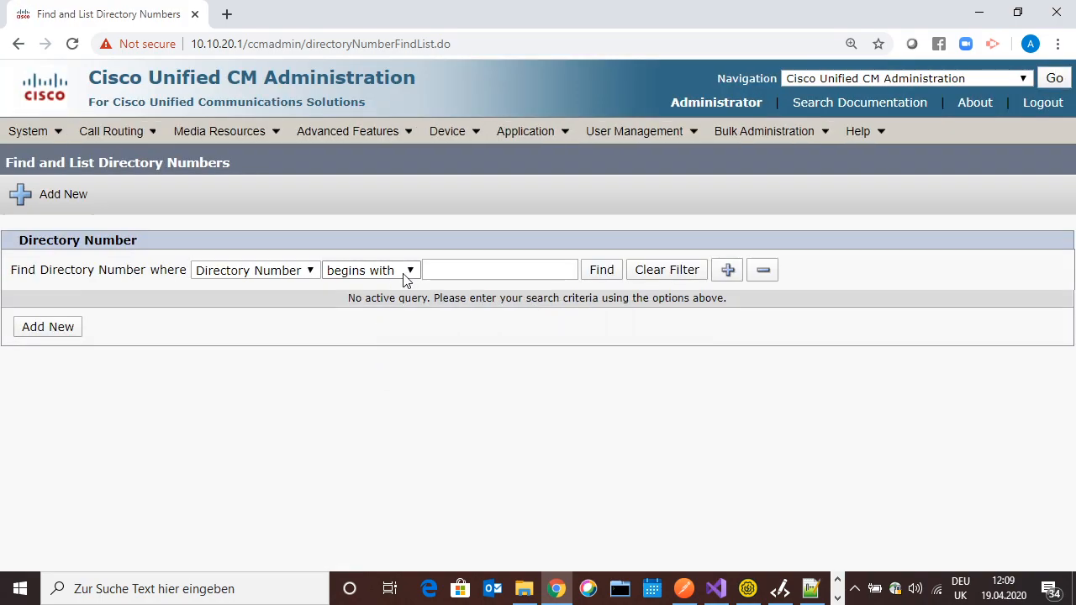
{"action": "left_click", "coordinate": [436, 271]}
{"action": "type", "text": "5001"}
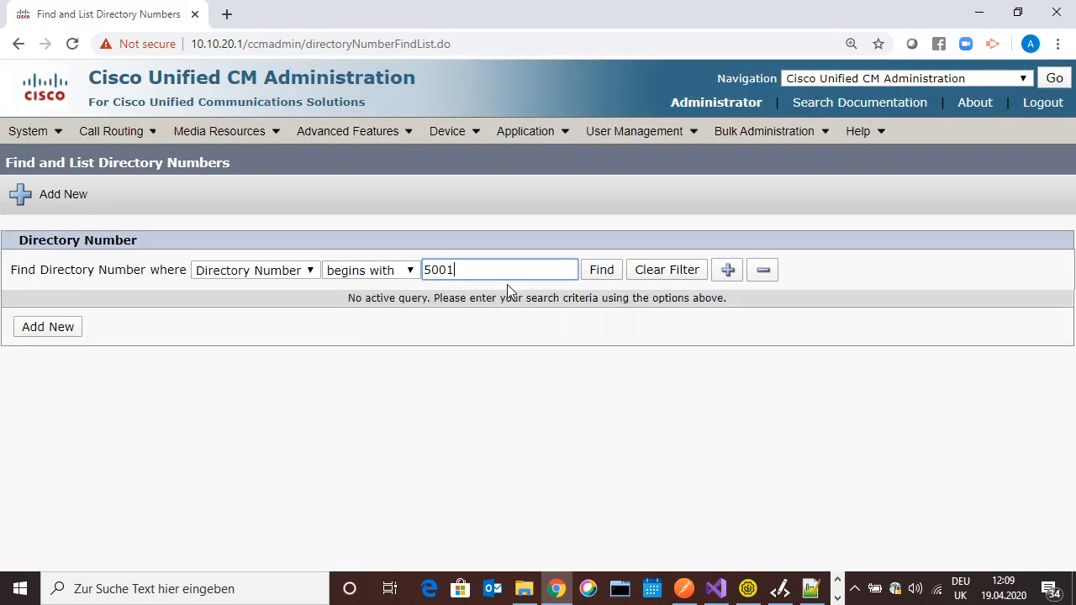
{"action": "key", "text": "Return"}
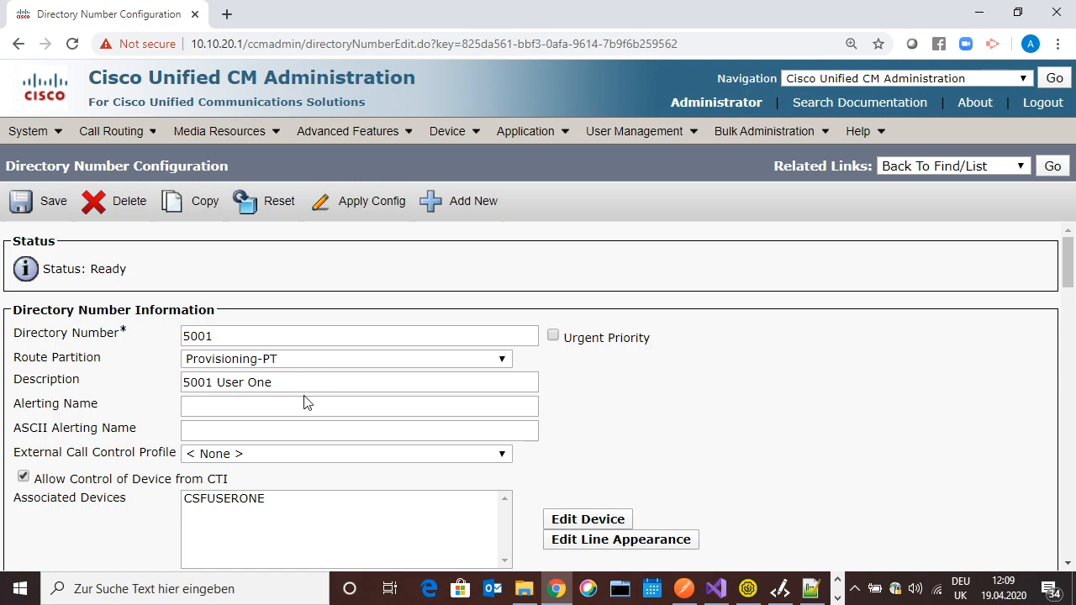
{"action": "scroll", "coordinate": [314, 396], "scroll_direction": "down", "scroll_amount": 5}
{"action": "scroll", "coordinate": [315, 402], "scroll_direction": "up", "scroll_amount": 5}
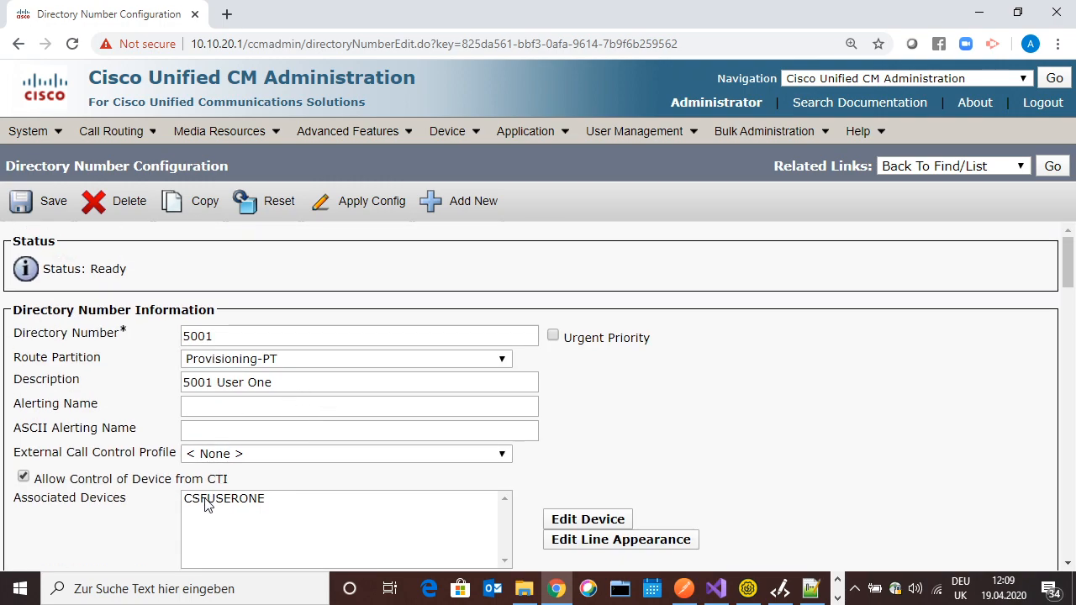
{"action": "scroll", "coordinate": [315, 488], "scroll_direction": "down", "scroll_amount": 15}
{"action": "scroll", "coordinate": [327, 467], "scroll_direction": "down", "scroll_amount": 10}
{"action": "scroll", "coordinate": [330, 458], "scroll_direction": "up", "scroll_amount": 20}
Search for phones whose names begin with CSFUS and open CSFUSERONE
{"action": "mouse_move", "coordinate": [467, 133]}
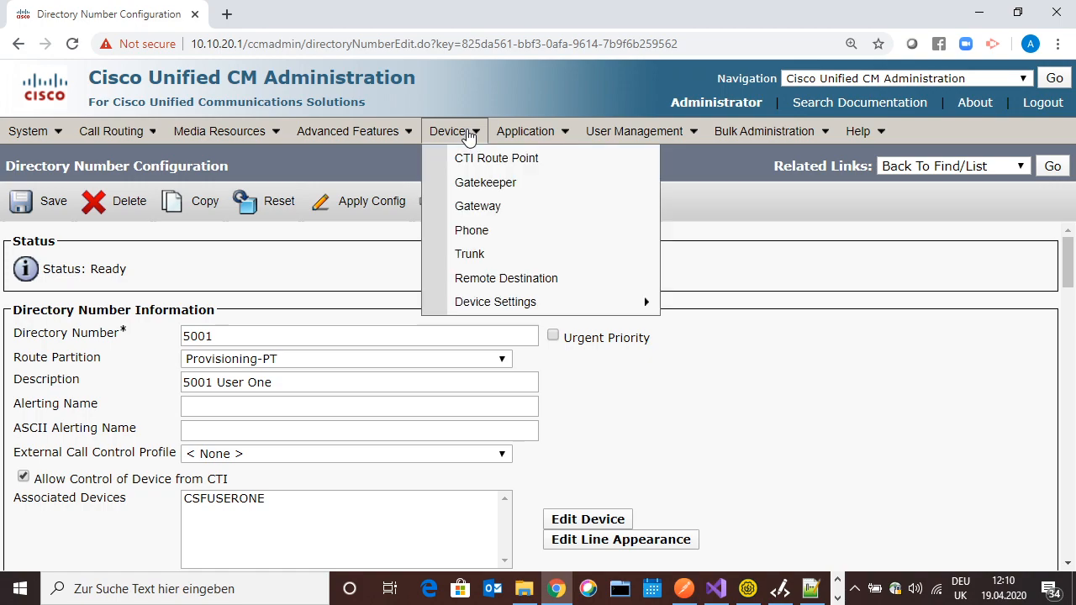
{"action": "left_click", "coordinate": [469, 230]}
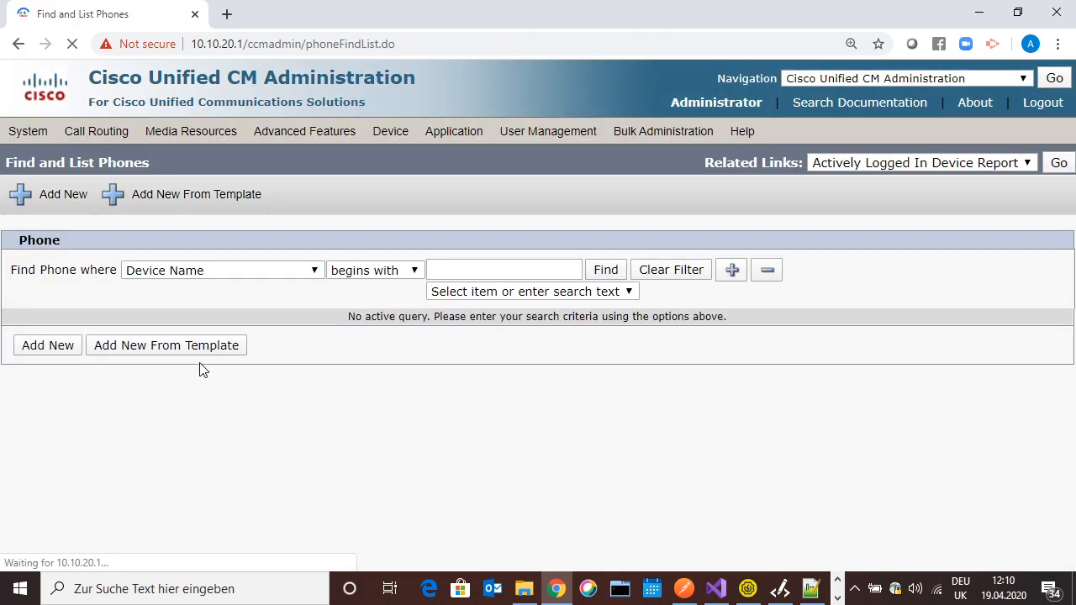
{"action": "left_click", "coordinate": [442, 271]}
{"action": "type", "text": "CSFUS"}
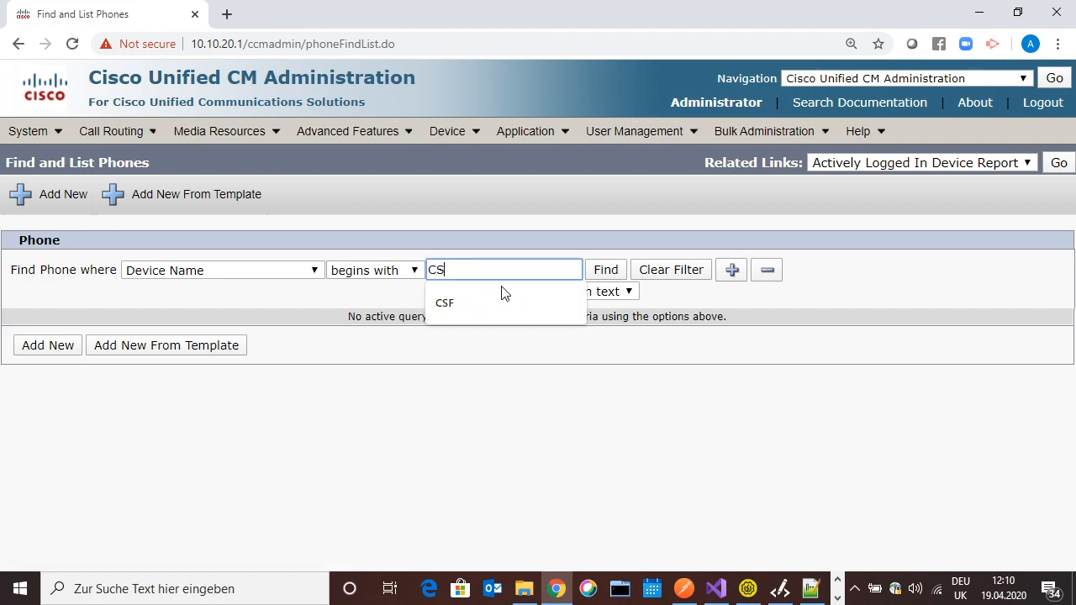
{"action": "key", "text": "Return"}
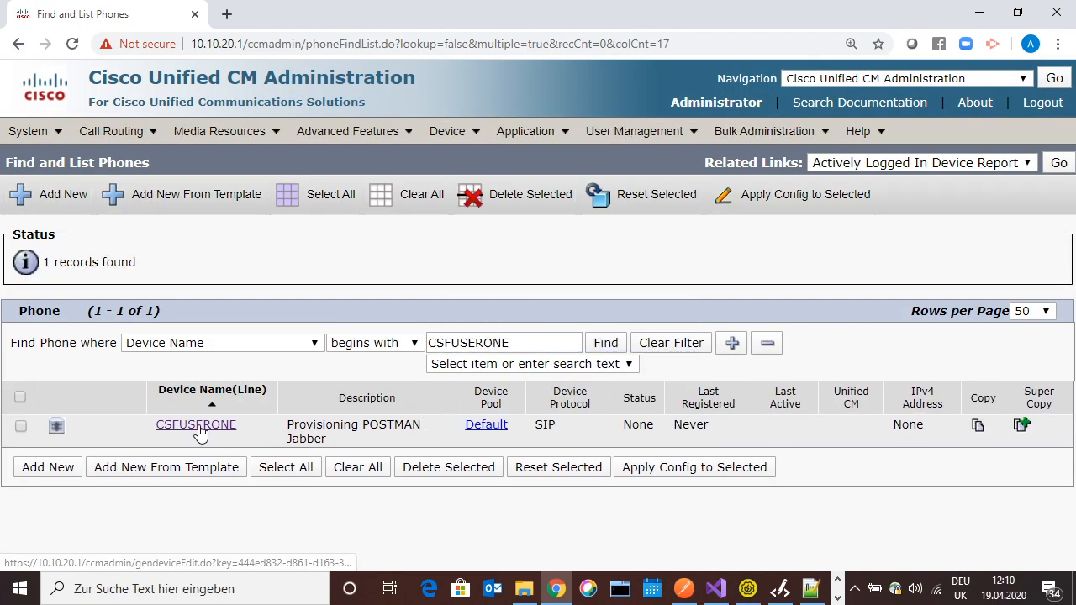
{"action": "left_click", "coordinate": [203, 427]}
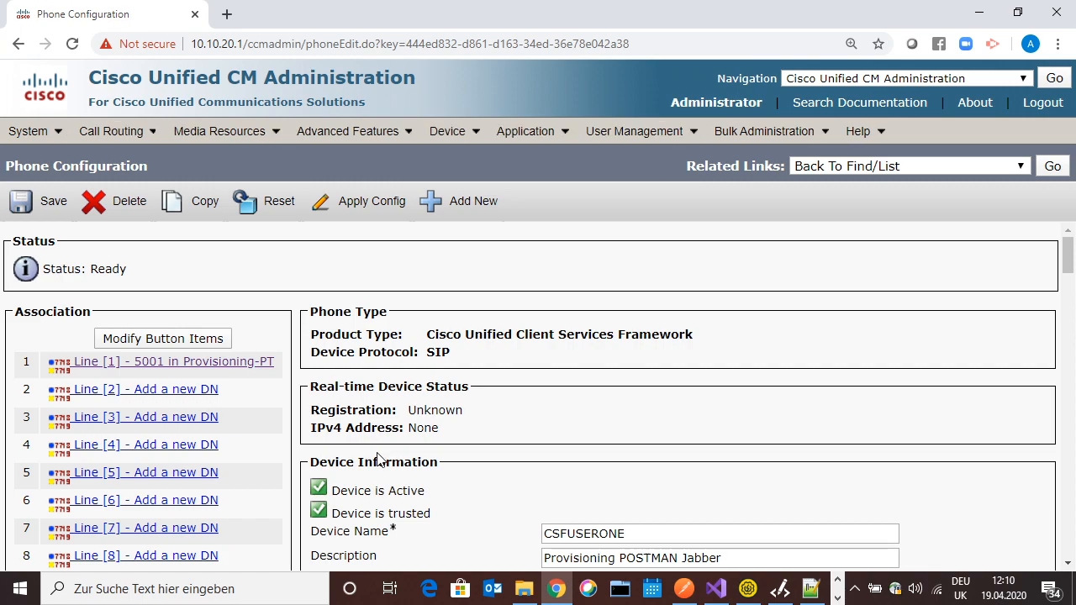
Review CSFUSERONE's POSTMAN-CSS and line 5001 settings, then save the phone
{"action": "scroll", "coordinate": [535, 438], "scroll_direction": "down", "scroll_amount": 5}
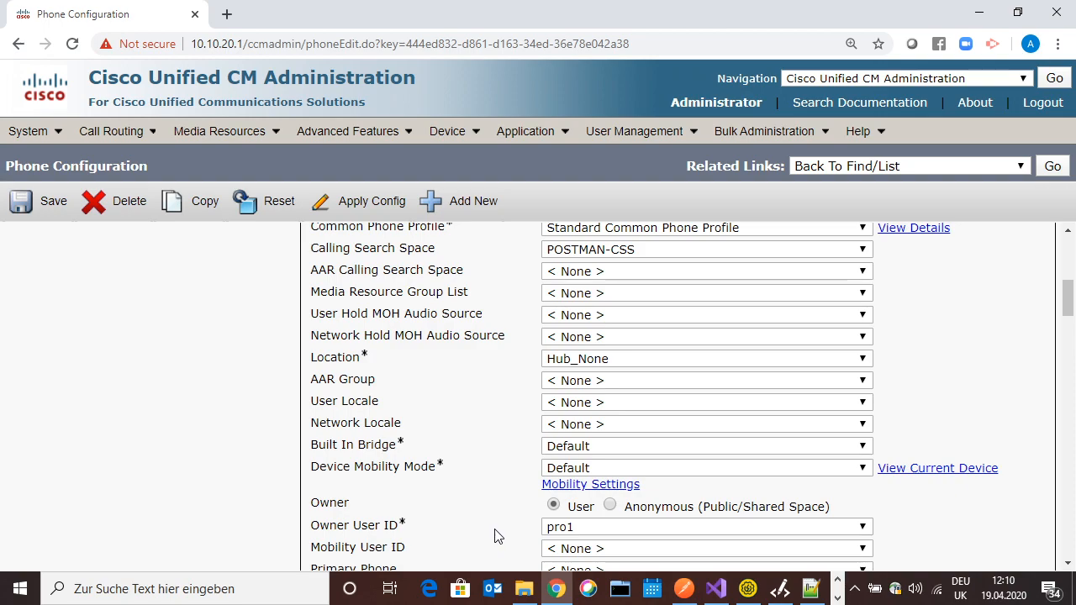
{"action": "scroll", "coordinate": [496, 535], "scroll_direction": "down", "scroll_amount": 8}
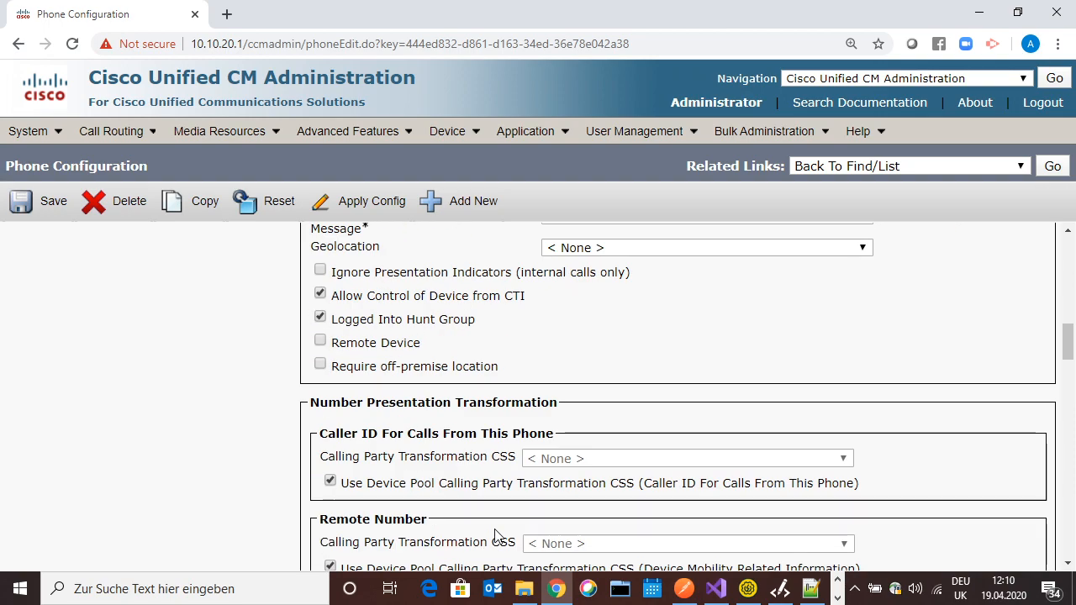
{"action": "left_click_drag", "start_coordinate": [1069, 357], "coordinate": [1061, 336]}
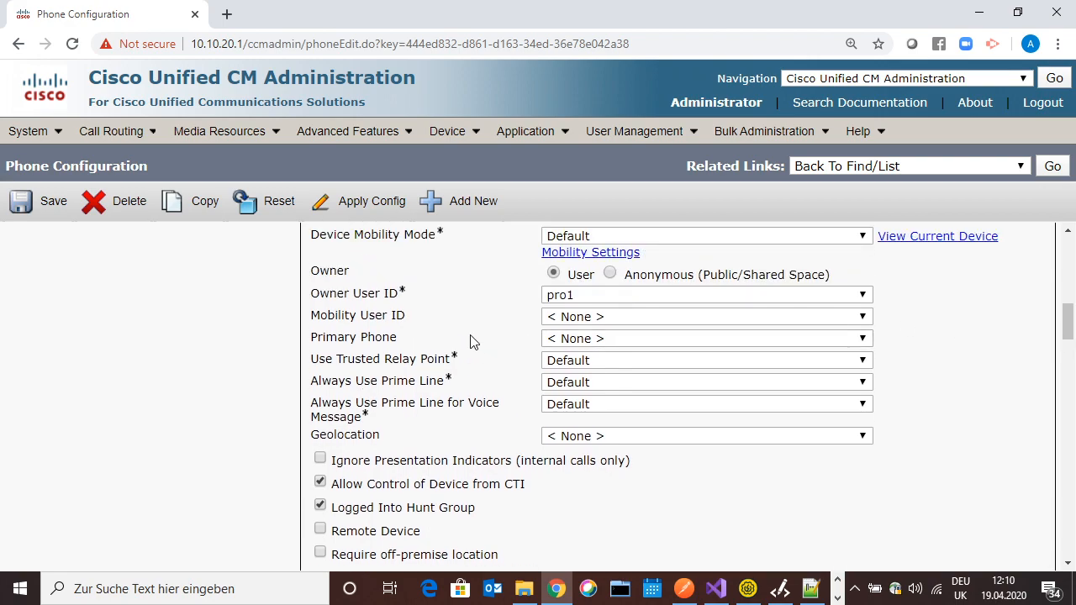
{"action": "left_click", "coordinate": [42, 210]}
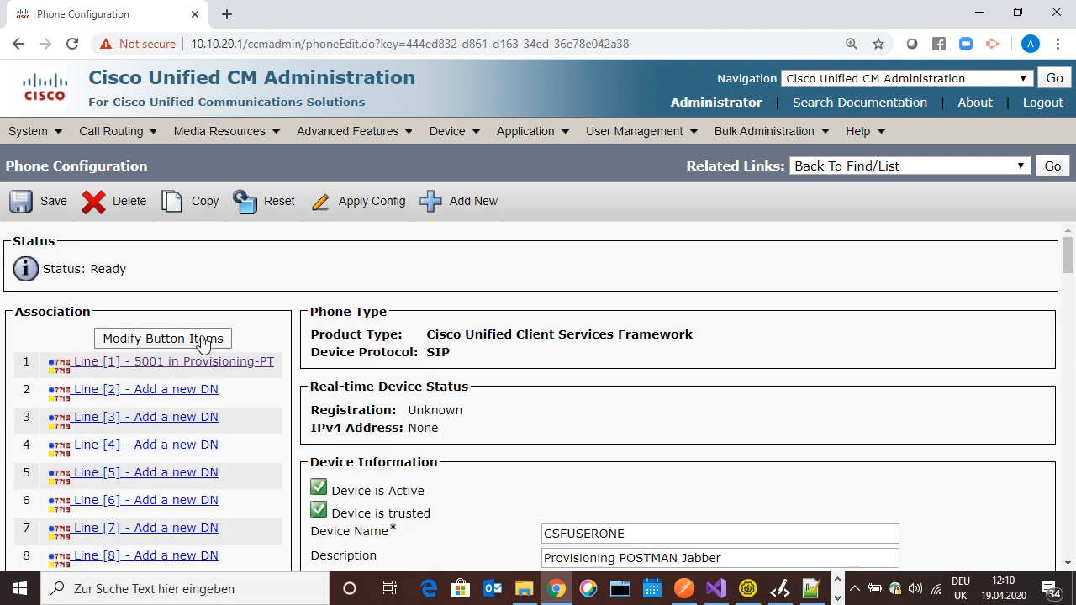
{"action": "left_click", "coordinate": [144, 367]}
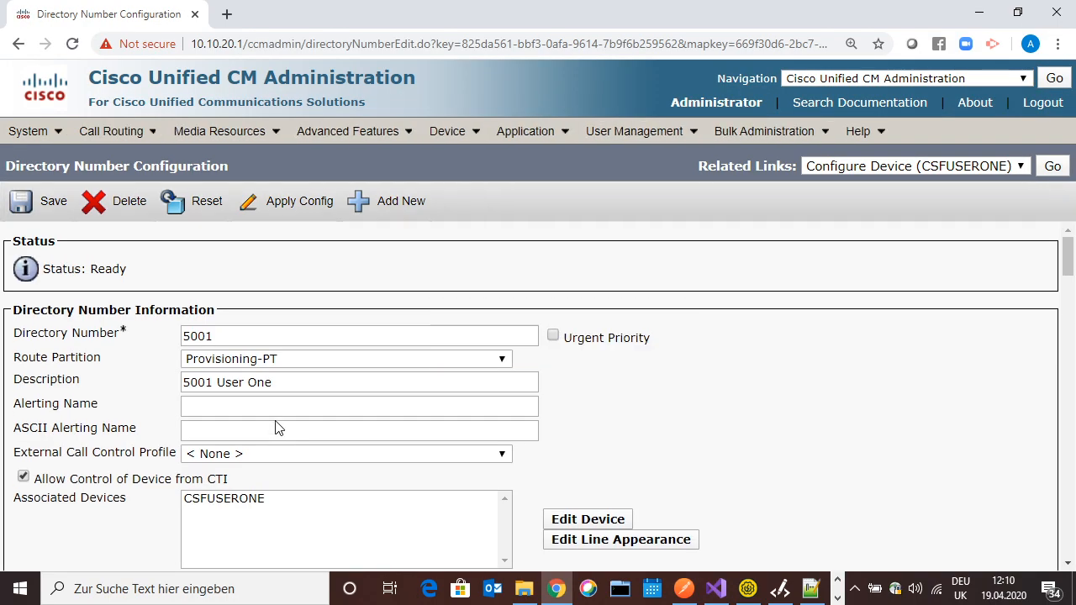
{"action": "scroll", "coordinate": [278, 428], "scroll_direction": "down", "scroll_amount": 15}
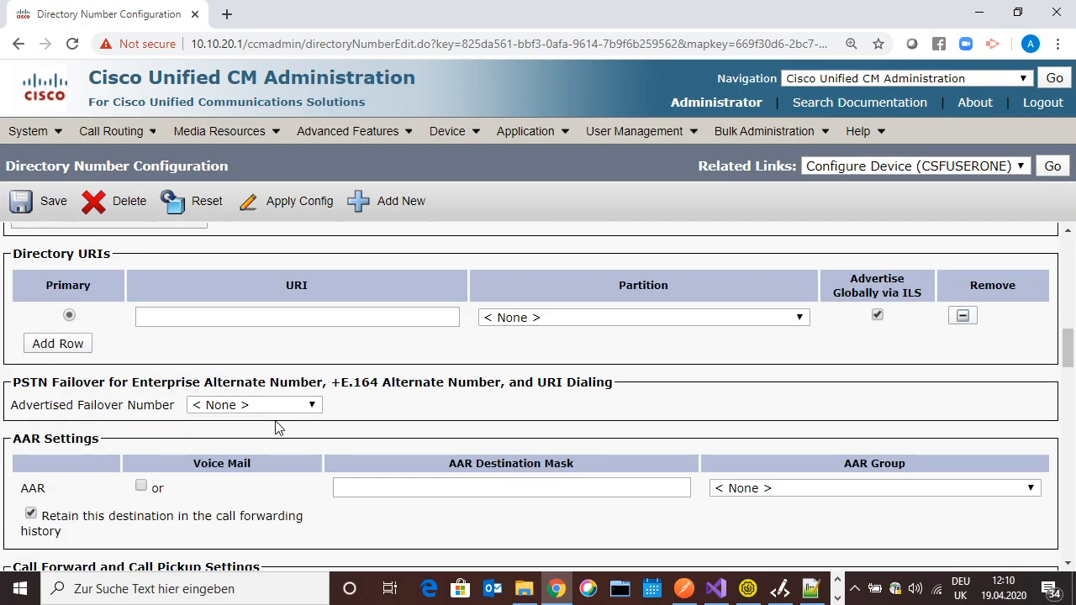
{"action": "scroll", "coordinate": [278, 428], "scroll_direction": "down", "scroll_amount": 20}
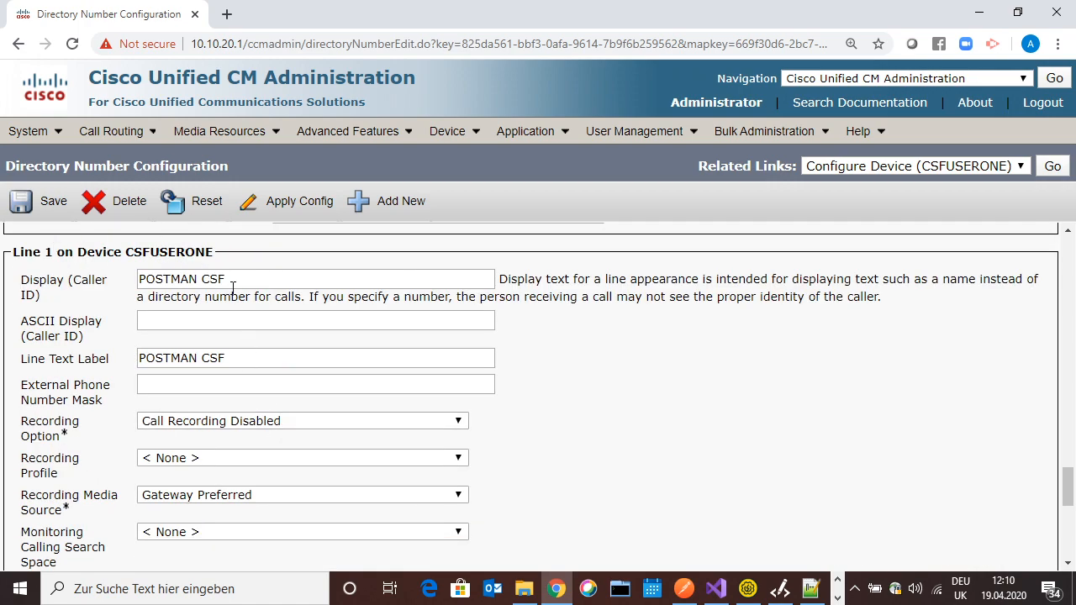
{"action": "left_click_drag", "start_coordinate": [234, 282], "coordinate": [139, 279]}
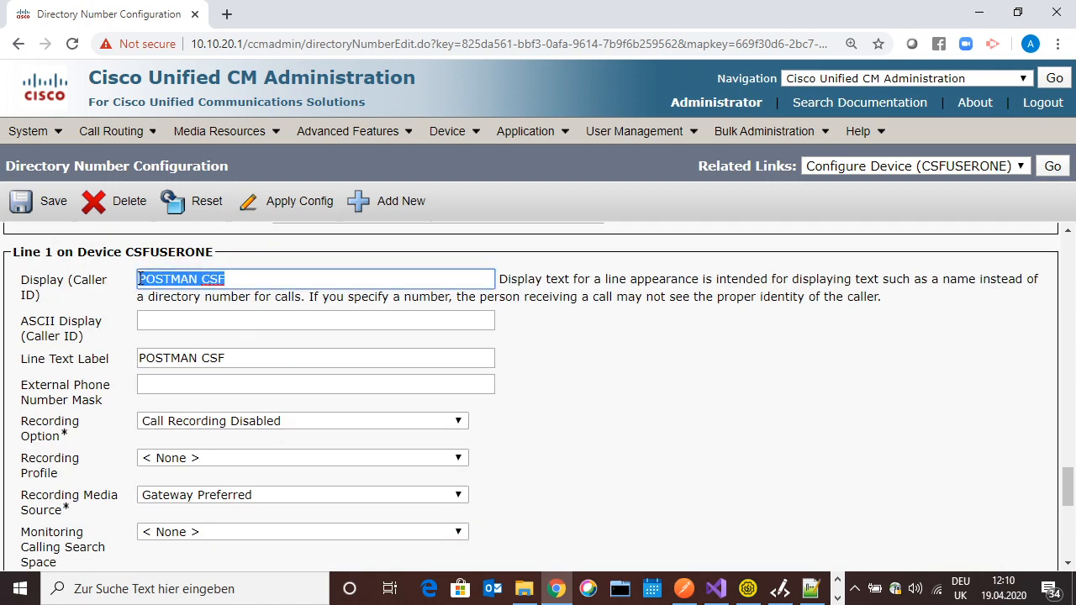
{"action": "left_click", "coordinate": [243, 326]}
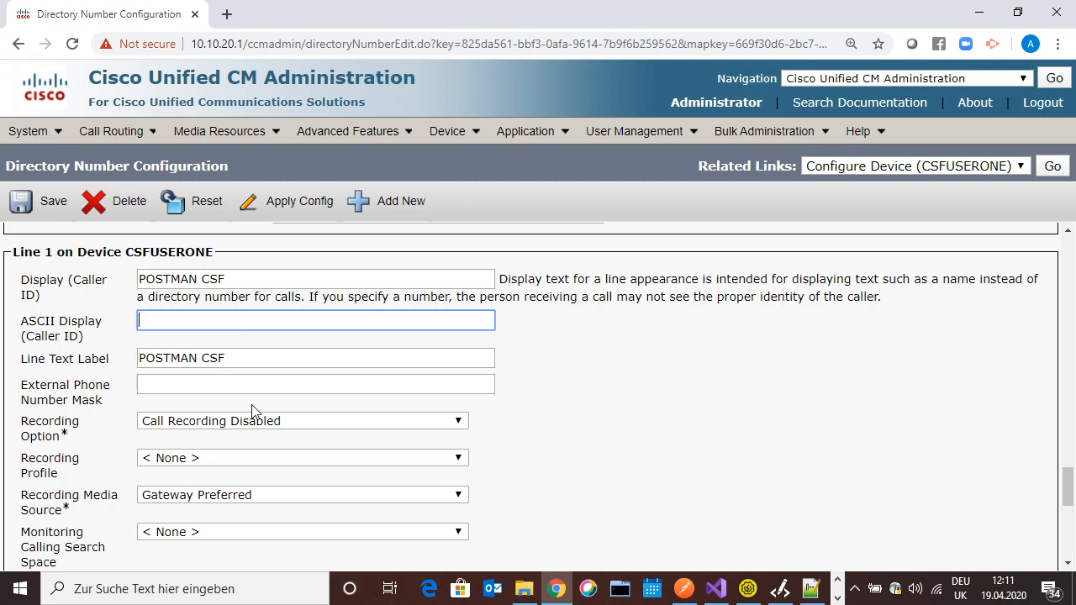
{"action": "scroll", "coordinate": [252, 412], "scroll_direction": "down", "scroll_amount": 10}
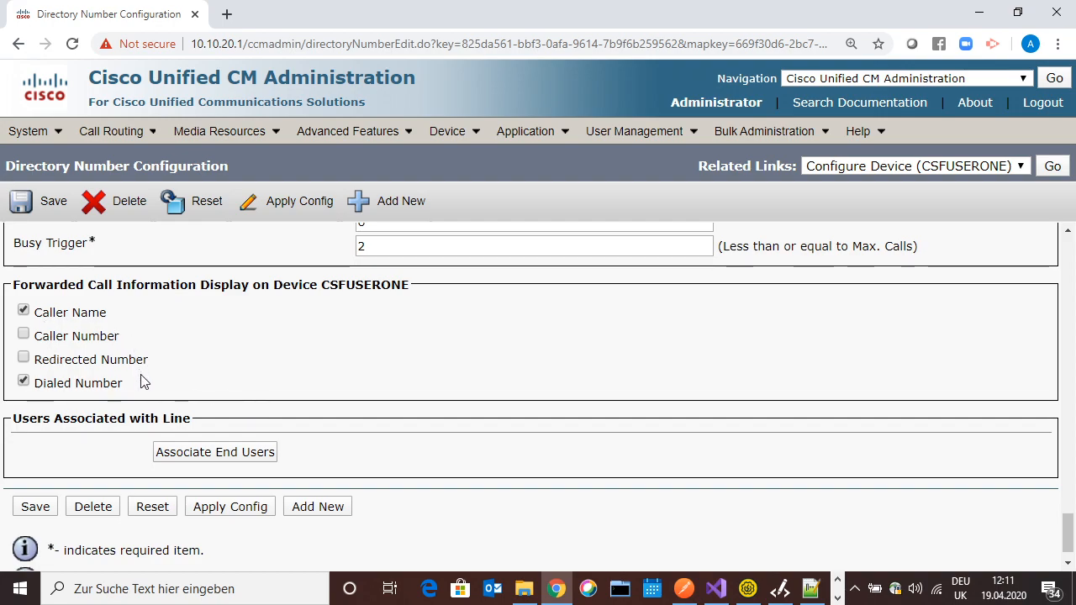
{"action": "scroll", "coordinate": [221, 353], "scroll_direction": "up", "scroll_amount": 15}
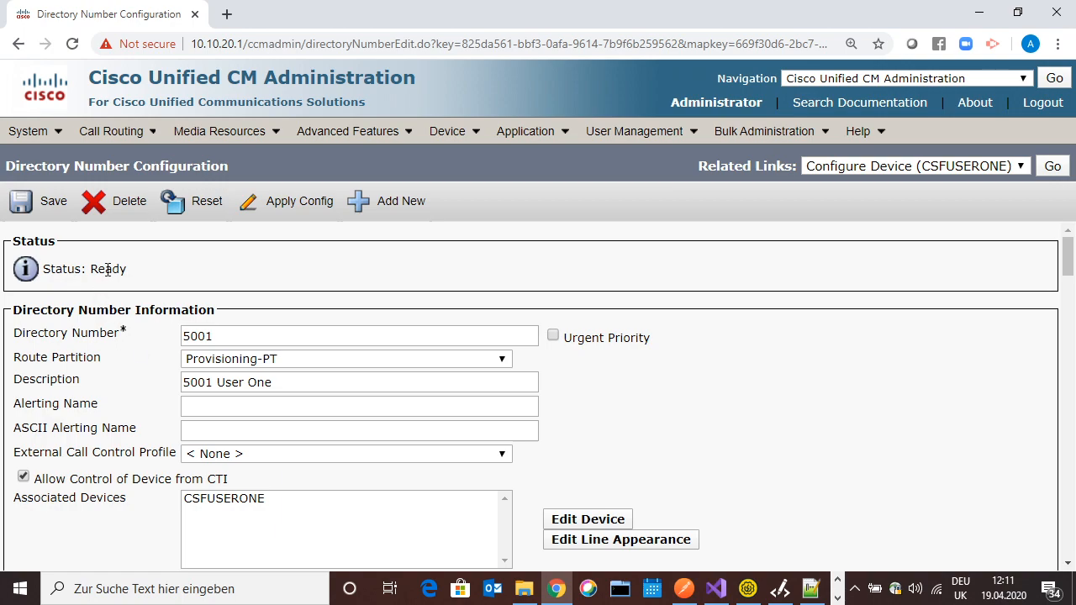
{"action": "left_click_drag", "start_coordinate": [128, 268], "coordinate": [97, 268]}
{"action": "left_click", "coordinate": [92, 268]}
{"action": "left_click_drag", "start_coordinate": [91, 268], "coordinate": [129, 271]}
{"action": "left_click", "coordinate": [131, 275]}
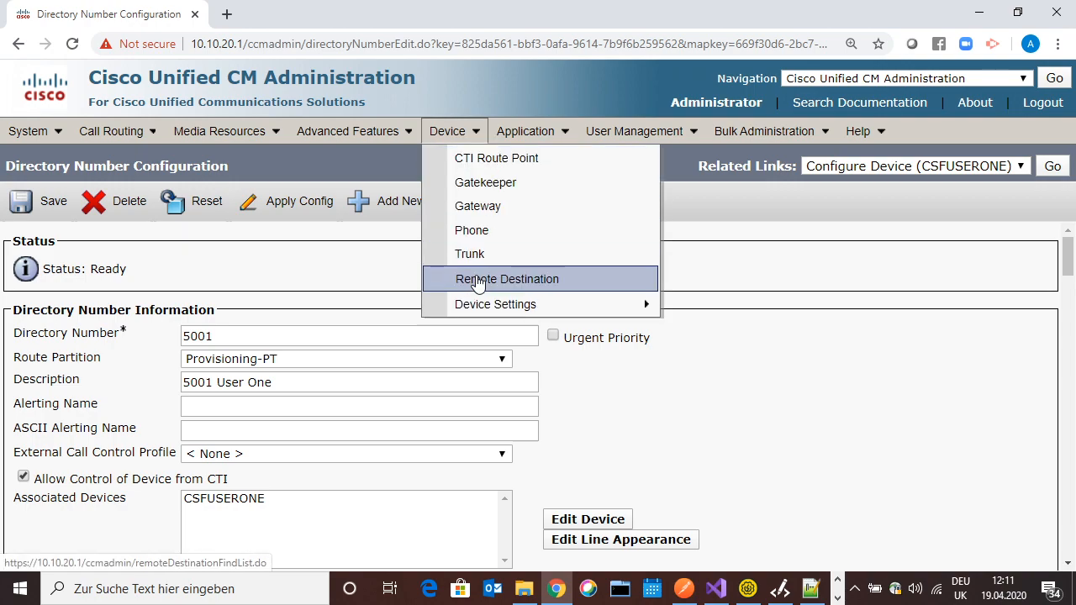
Start a new end user and scroll its blank form down to the MLPP and Conference Now sections
{"action": "left_click", "coordinate": [622, 185]}
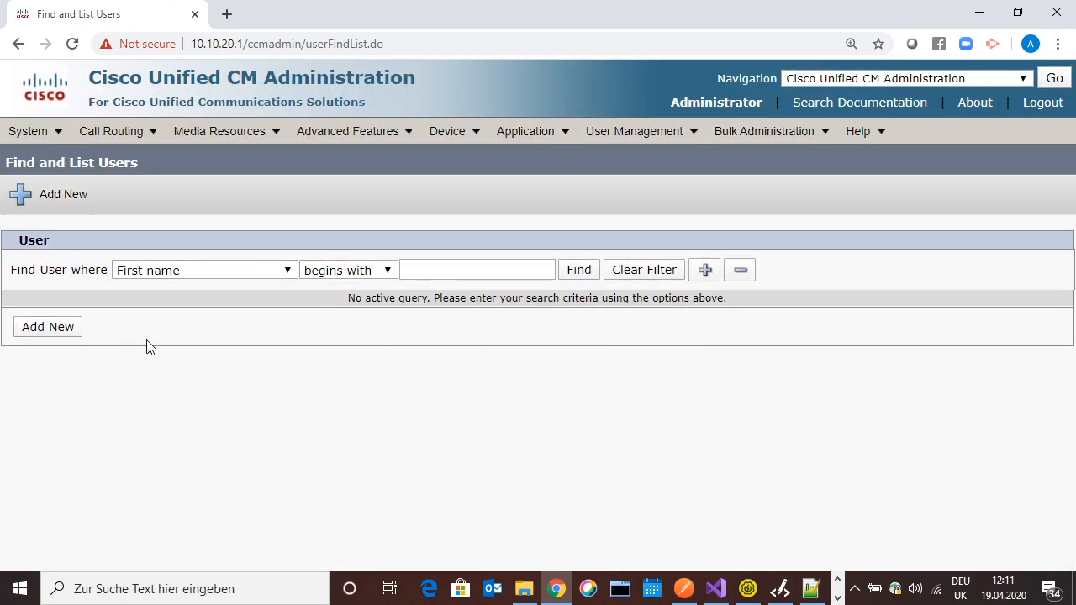
{"action": "left_click", "coordinate": [61, 334]}
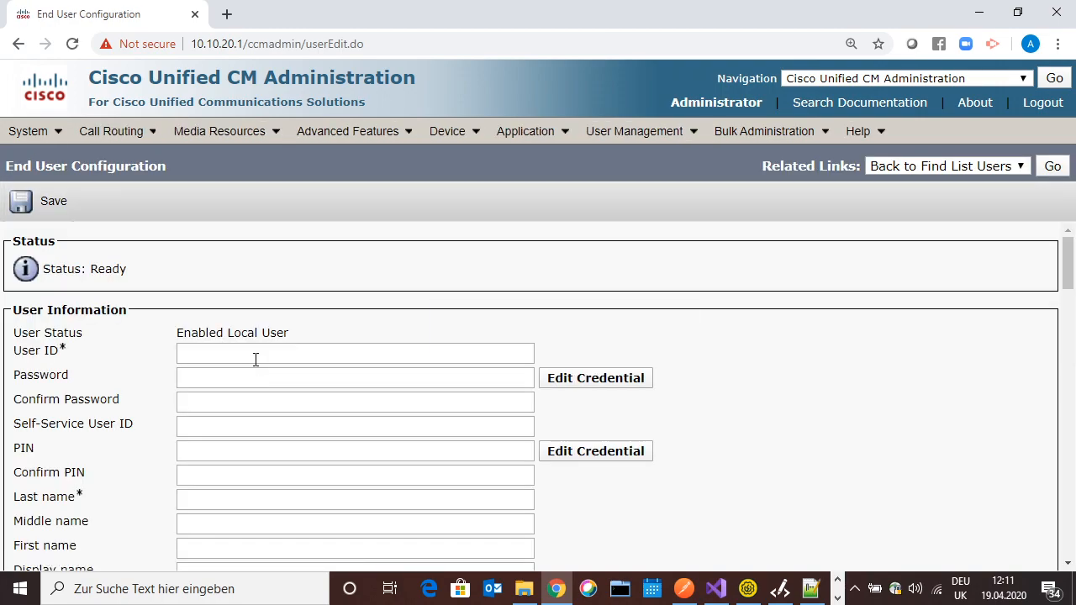
{"action": "left_click", "coordinate": [254, 357]}
{"action": "left_click", "coordinate": [748, 448]}
{"action": "scroll", "coordinate": [403, 411], "scroll_direction": "down", "scroll_amount": 10}
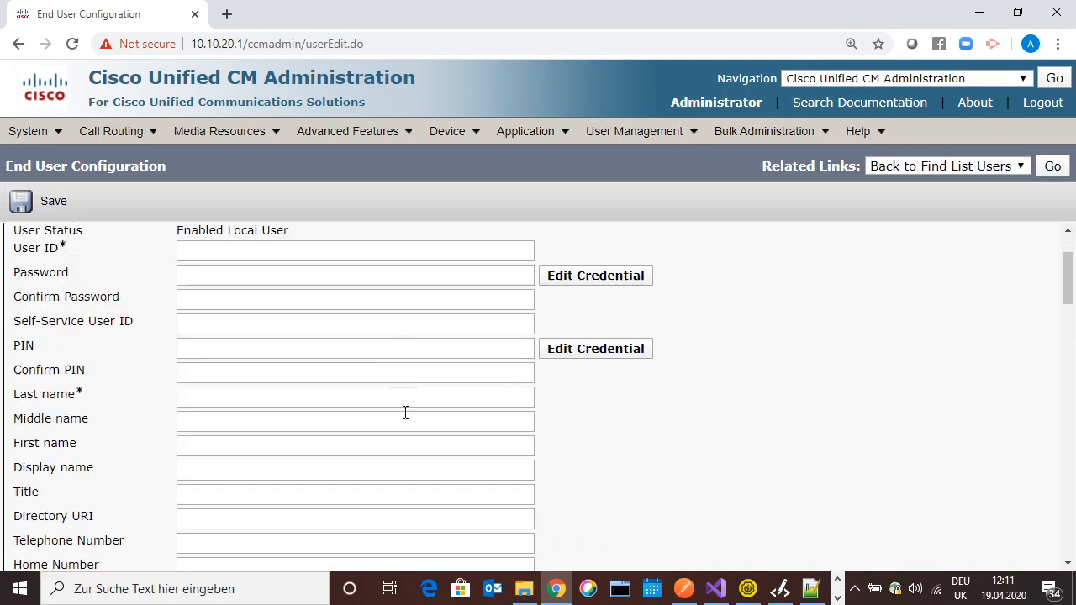
{"action": "scroll", "coordinate": [367, 382], "scroll_direction": "up", "scroll_amount": 5}
{"action": "scroll", "coordinate": [363, 396], "scroll_direction": "down", "scroll_amount": 5}
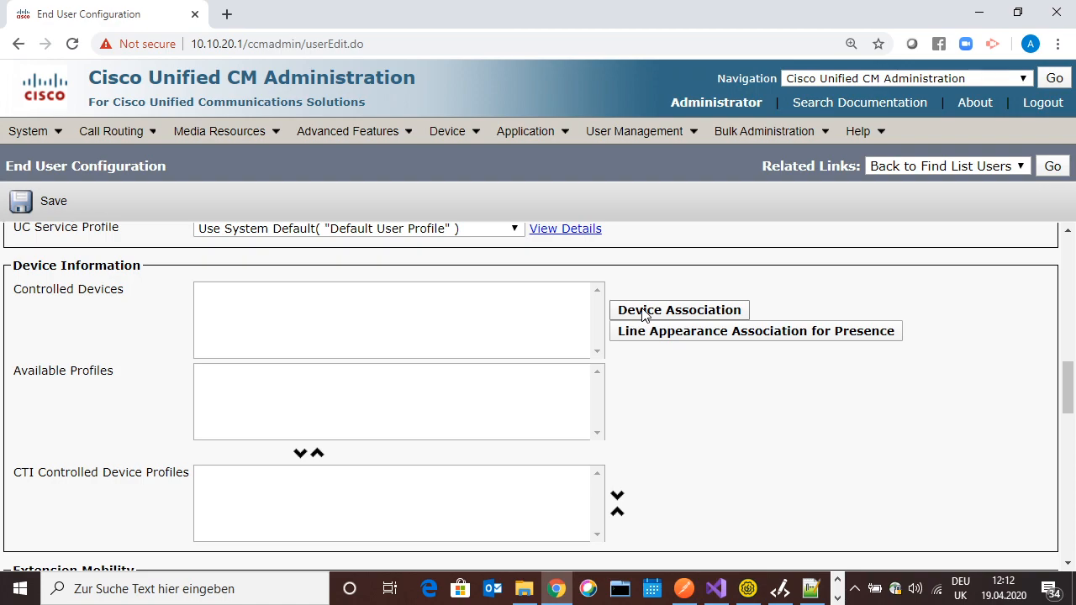
{"action": "scroll", "coordinate": [619, 430], "scroll_direction": "down", "scroll_amount": 5}
{"action": "scroll", "coordinate": [619, 431], "scroll_direction": "down", "scroll_amount": 10}
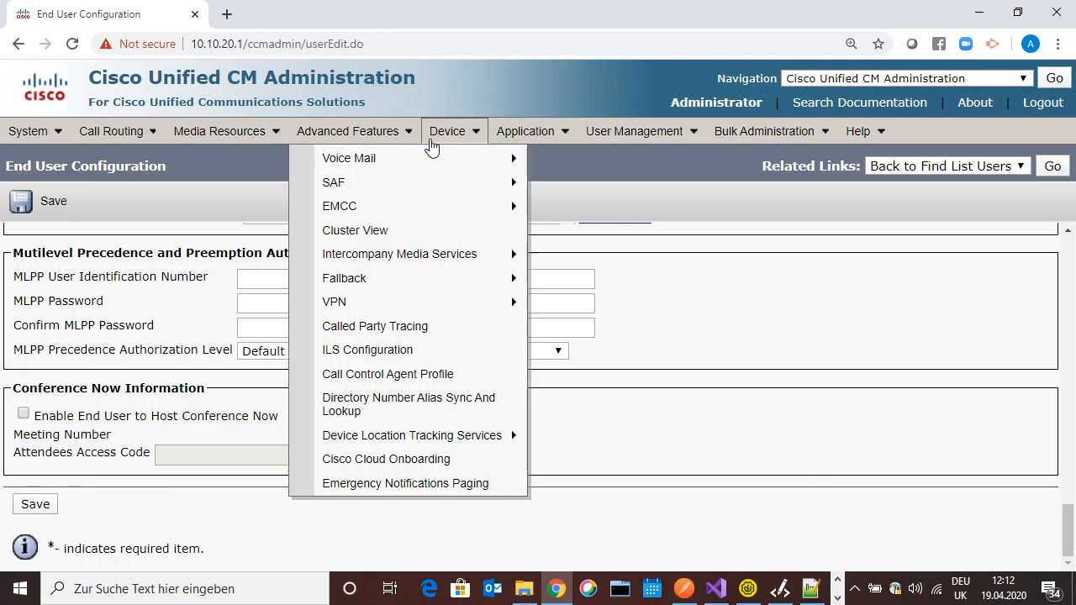
Create and save access control group POSTMAN-ACG with the default user rank
{"action": "mouse_move", "coordinate": [641, 136]}
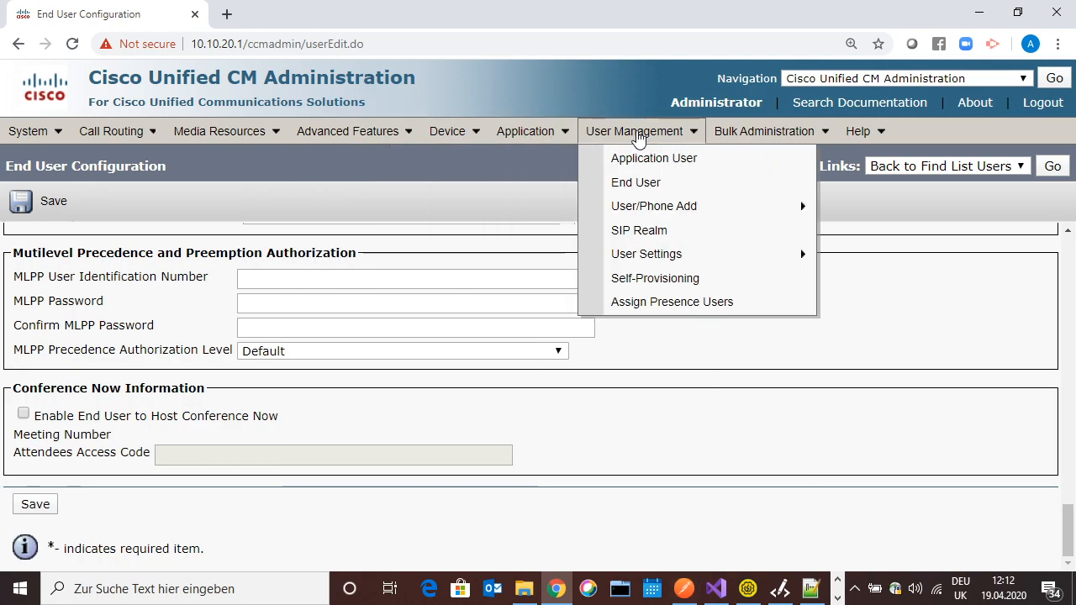
{"action": "mouse_move", "coordinate": [639, 256]}
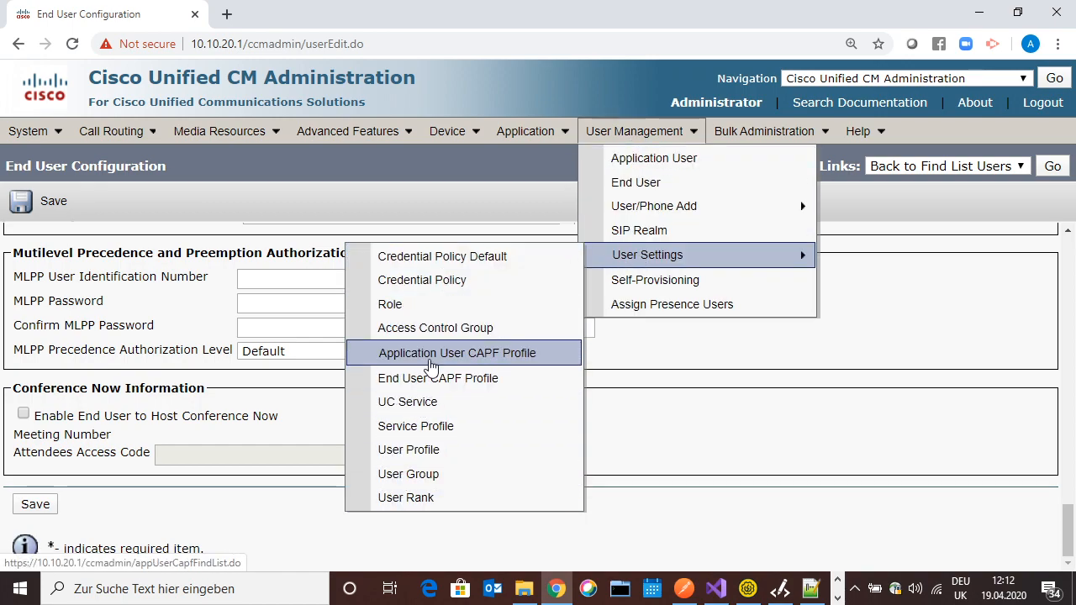
{"action": "left_click", "coordinate": [427, 329]}
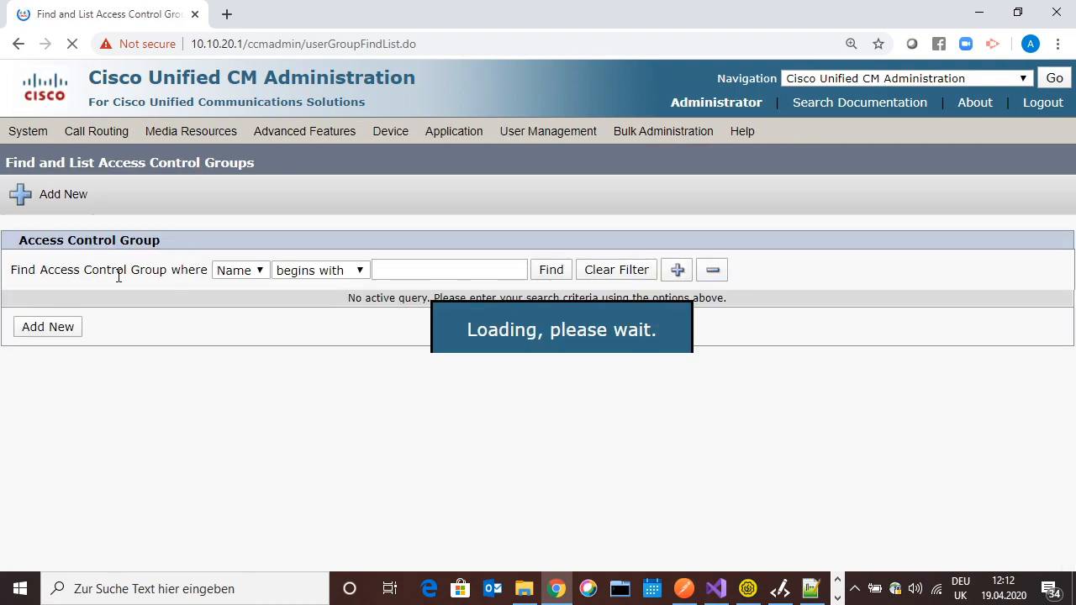
{"action": "left_click", "coordinate": [52, 330]}
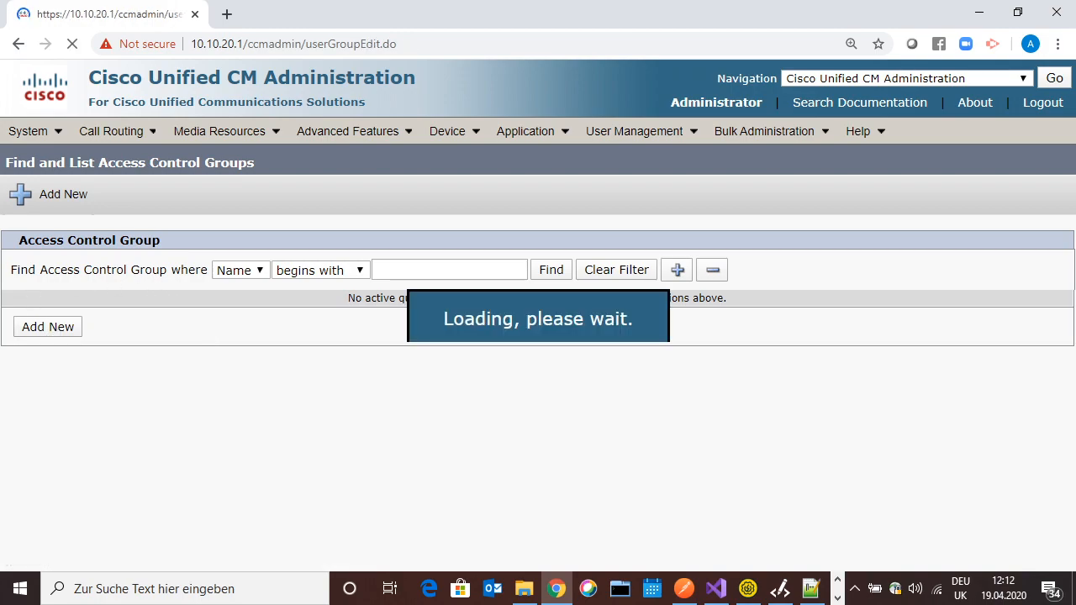
{"action": "left_click", "coordinate": [300, 333]}
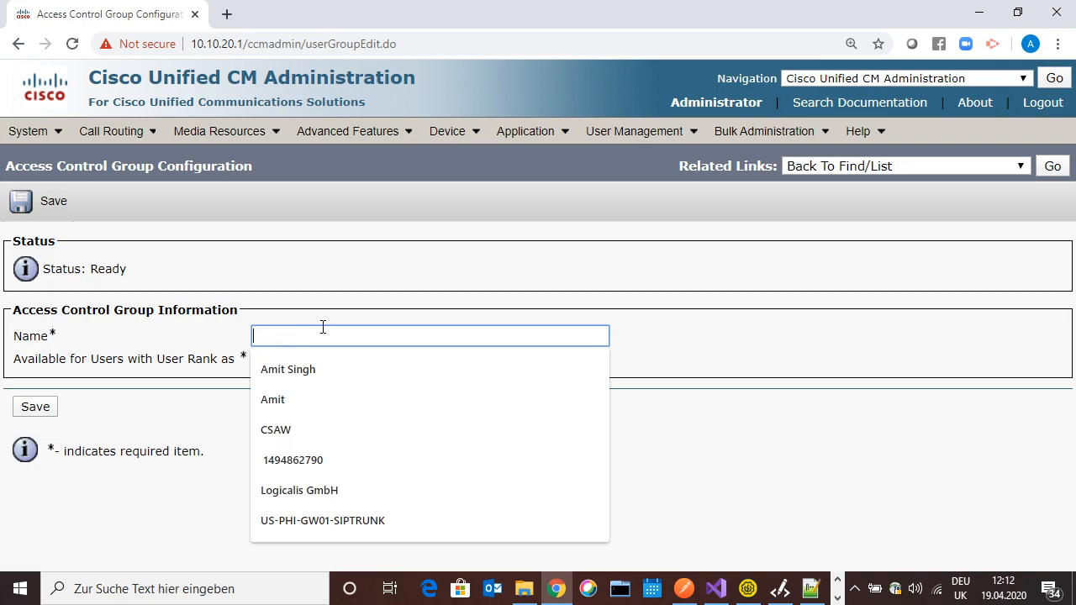
{"action": "type", "text": "POSTMAN-ACG"}
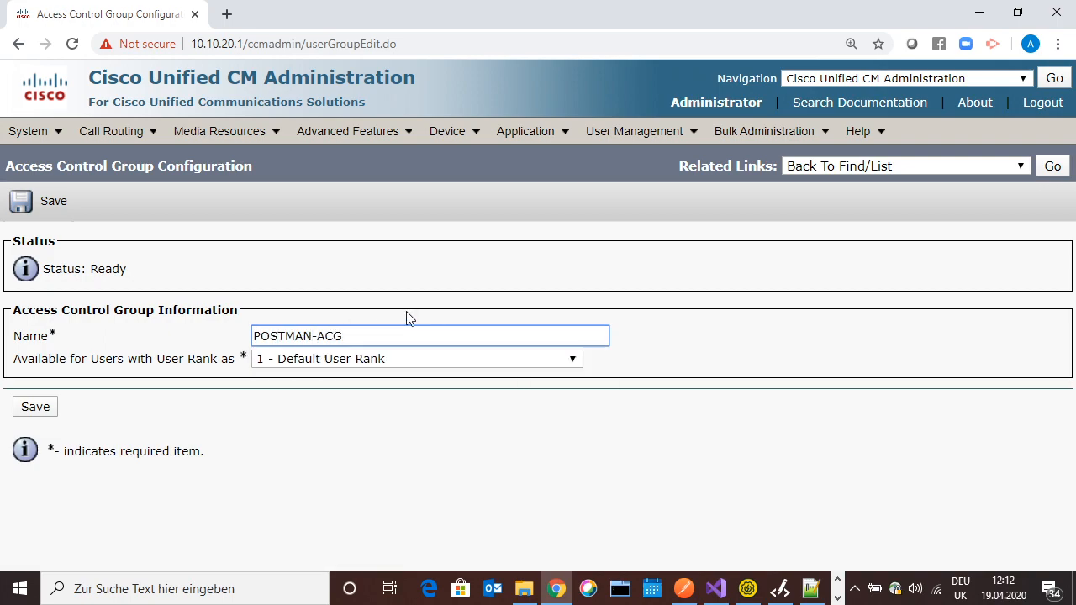
{"action": "left_click", "coordinate": [20, 409]}
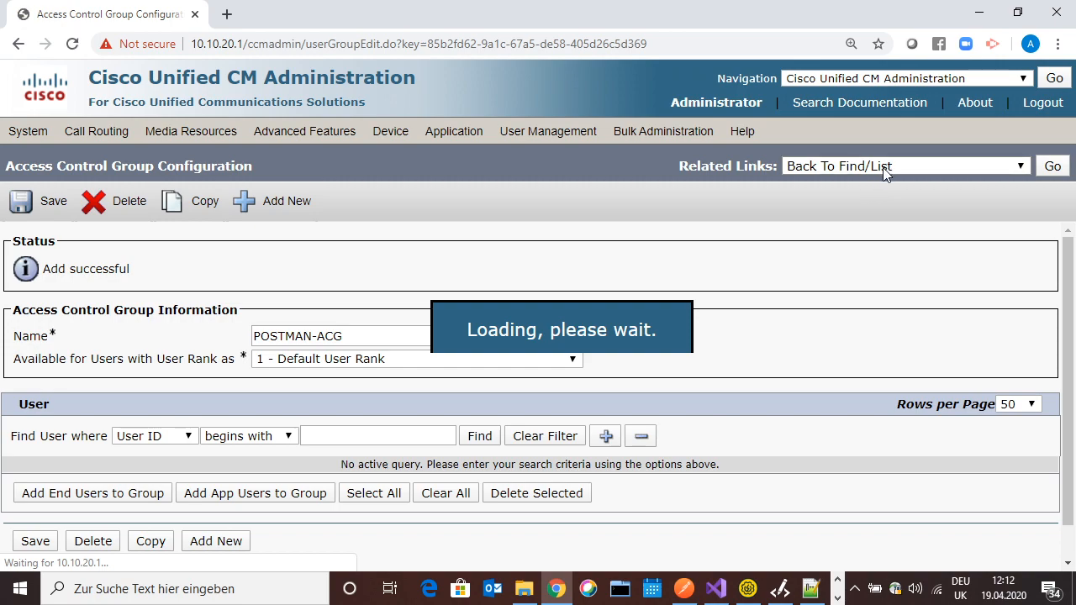
{"action": "left_click", "coordinate": [883, 167]}
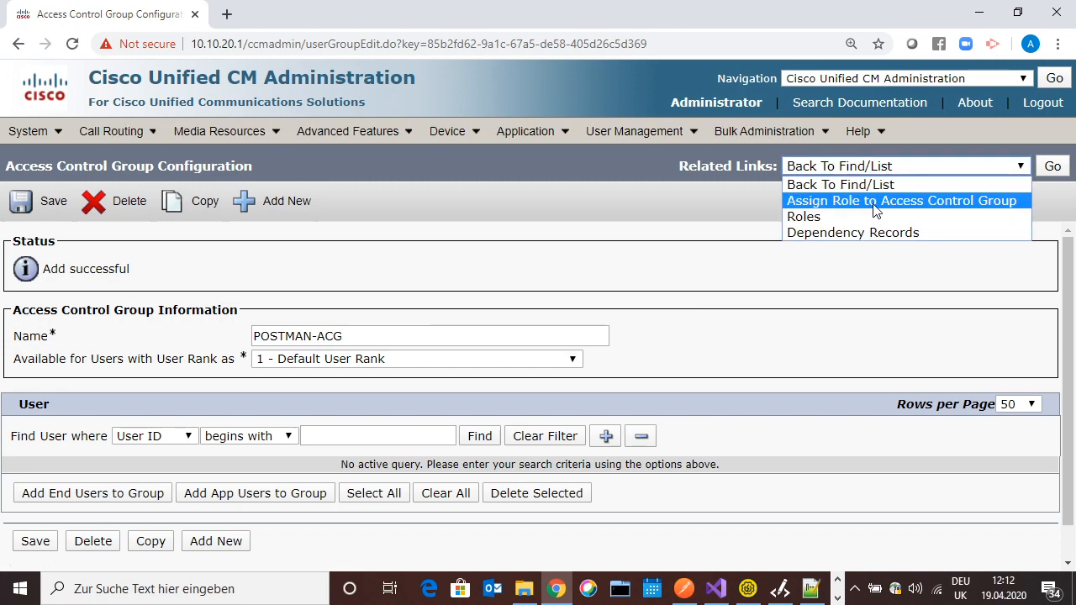
Go to the group's role assignment and search for roles containing 'axl'
{"action": "left_click", "coordinate": [874, 204]}
{"action": "left_click", "coordinate": [1052, 167]}
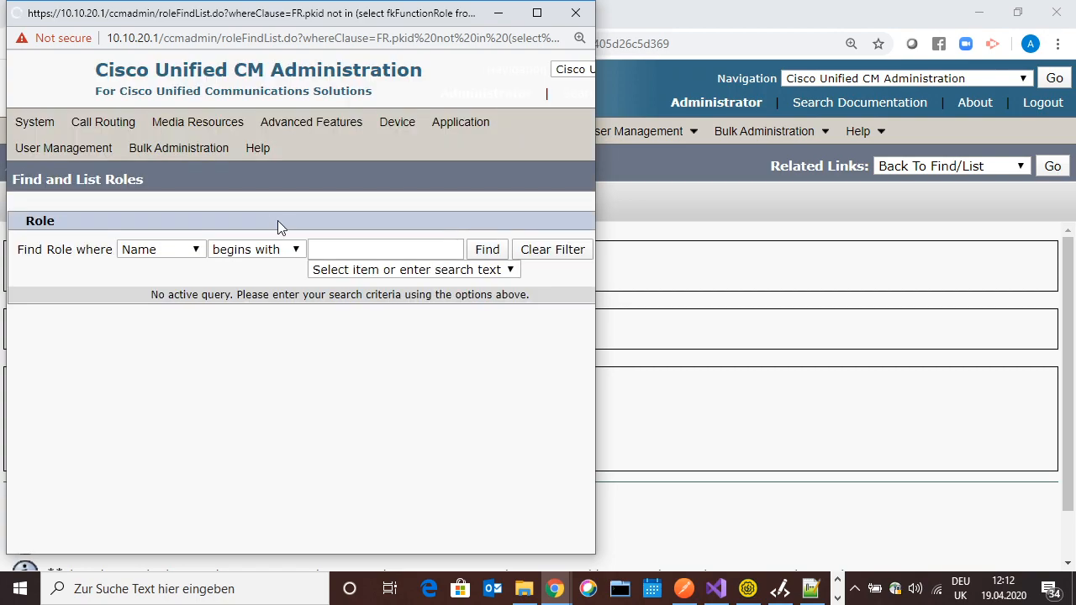
{"action": "left_click", "coordinate": [364, 251]}
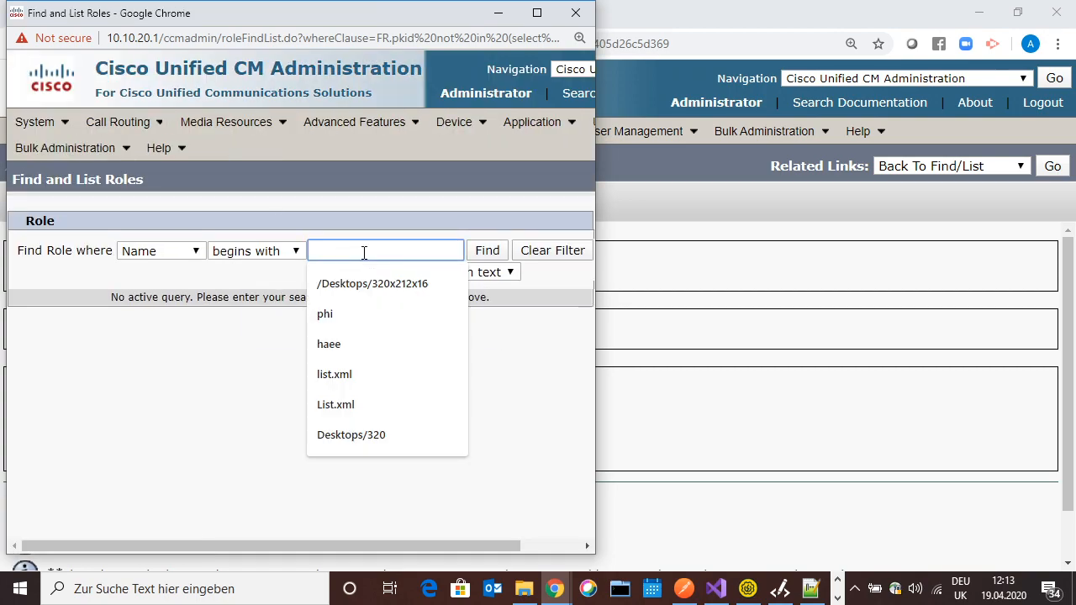
{"action": "type", "text": "axl"}
{"action": "key", "text": "Return"}
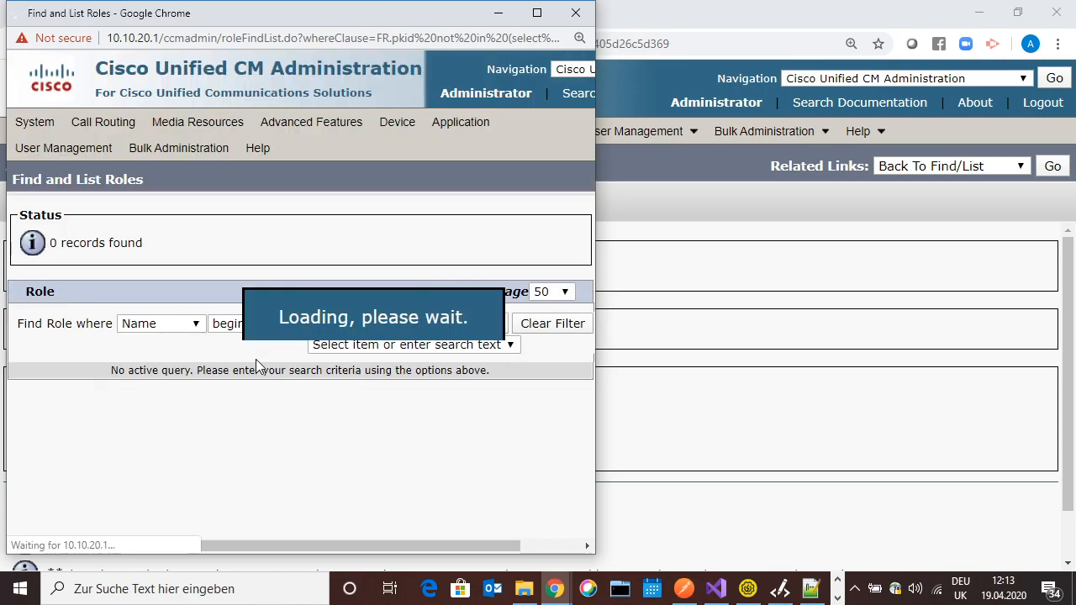
{"action": "left_click", "coordinate": [261, 326]}
{"action": "left_click", "coordinate": [278, 355]}
{"action": "left_click", "coordinate": [490, 324]}
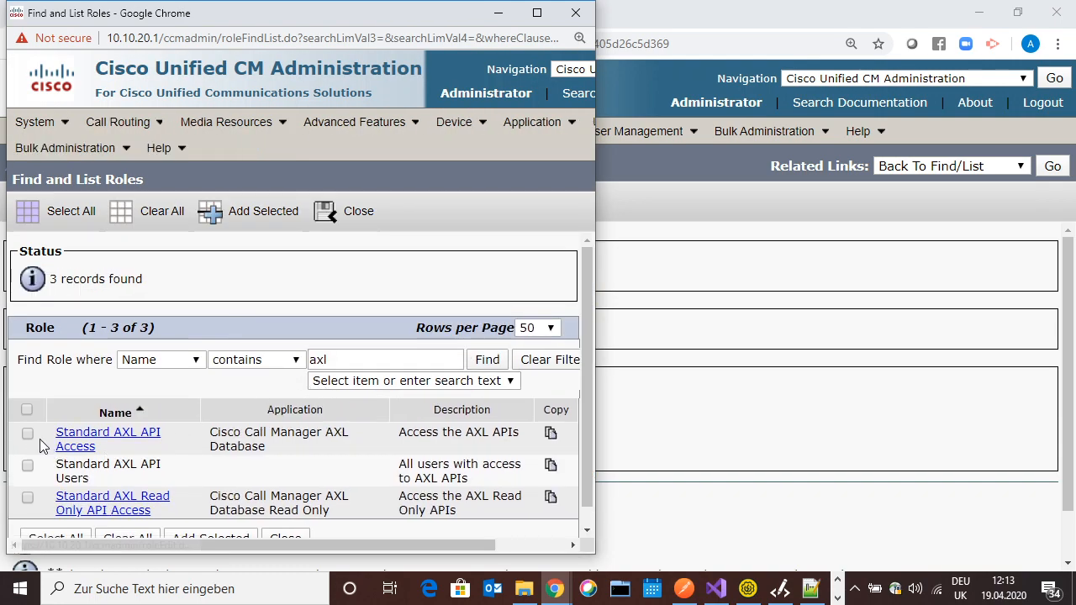
Add the Standard AXL API Access role to POSTMAN-ACG and save
{"action": "left_click", "coordinate": [28, 435]}
{"action": "left_click", "coordinate": [252, 215]}
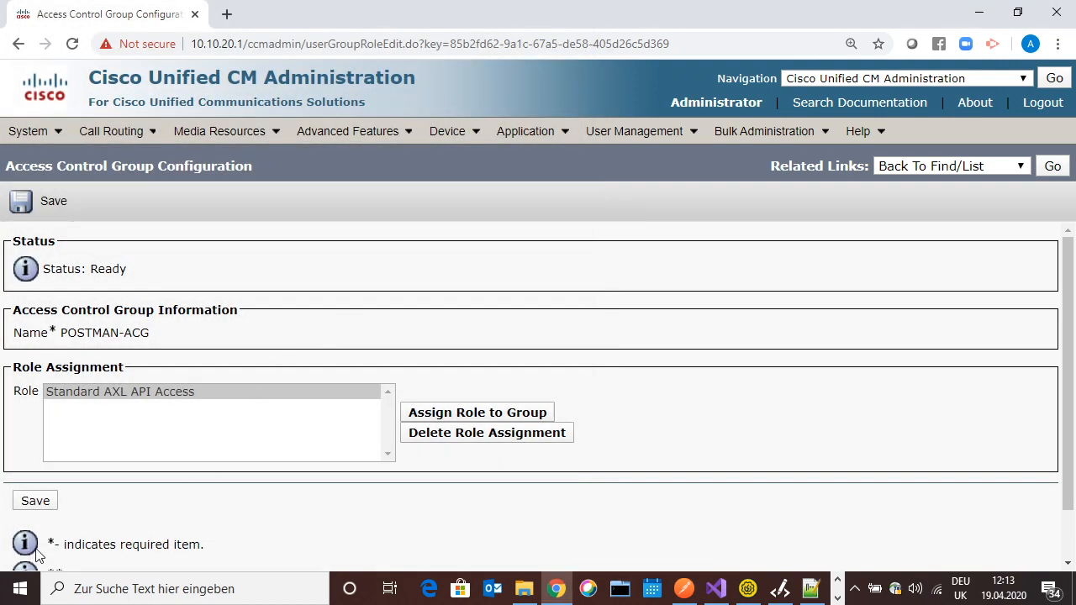
{"action": "left_click", "coordinate": [33, 501]}
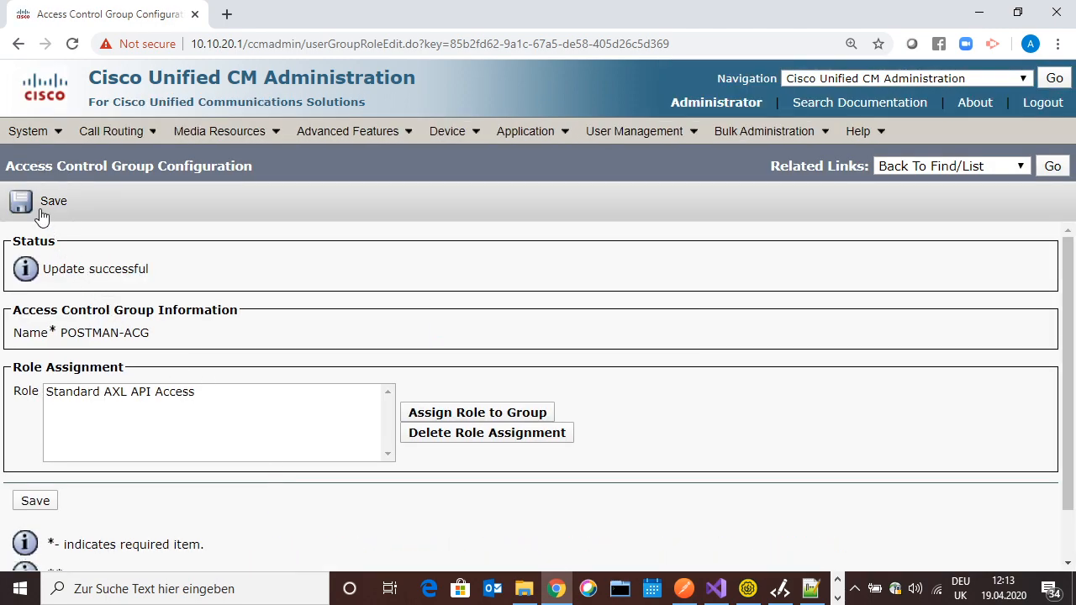
{"action": "left_click", "coordinate": [41, 210]}
{"action": "mouse_move", "coordinate": [613, 143]}
{"action": "left_click", "coordinate": [631, 160]}
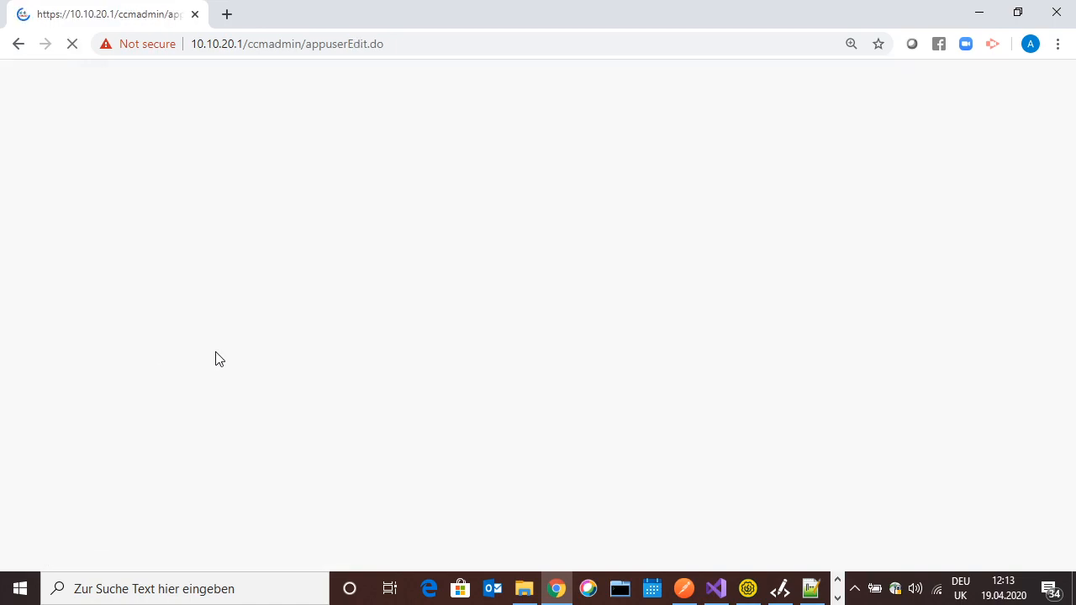
{"action": "left_click", "coordinate": [216, 337]}
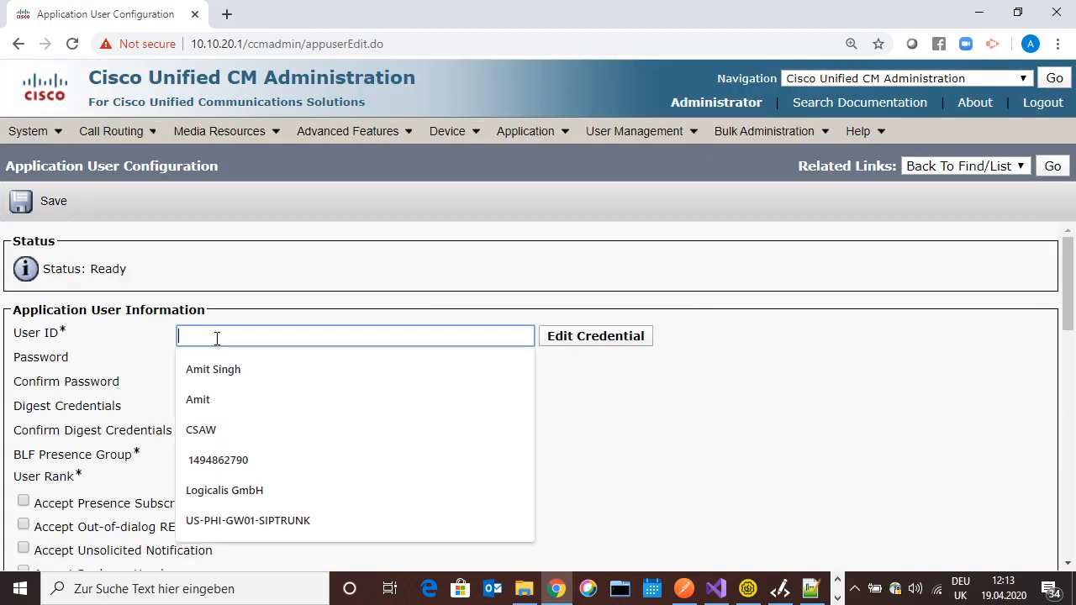
{"action": "type", "text": "apiuser"}
{"action": "key", "text": "Tab"}
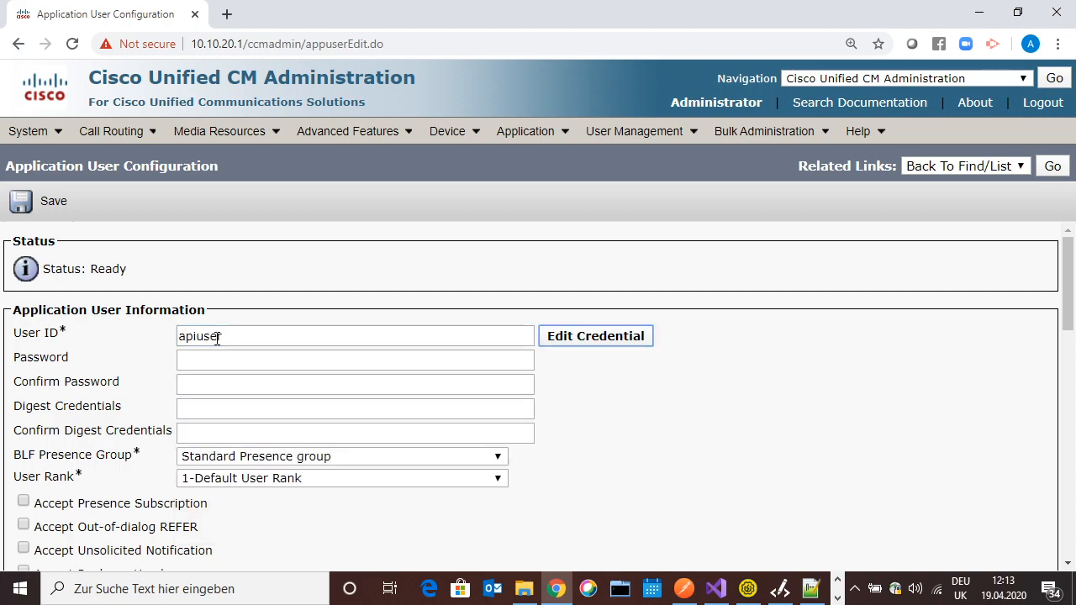
{"action": "key", "text": "Tab"}
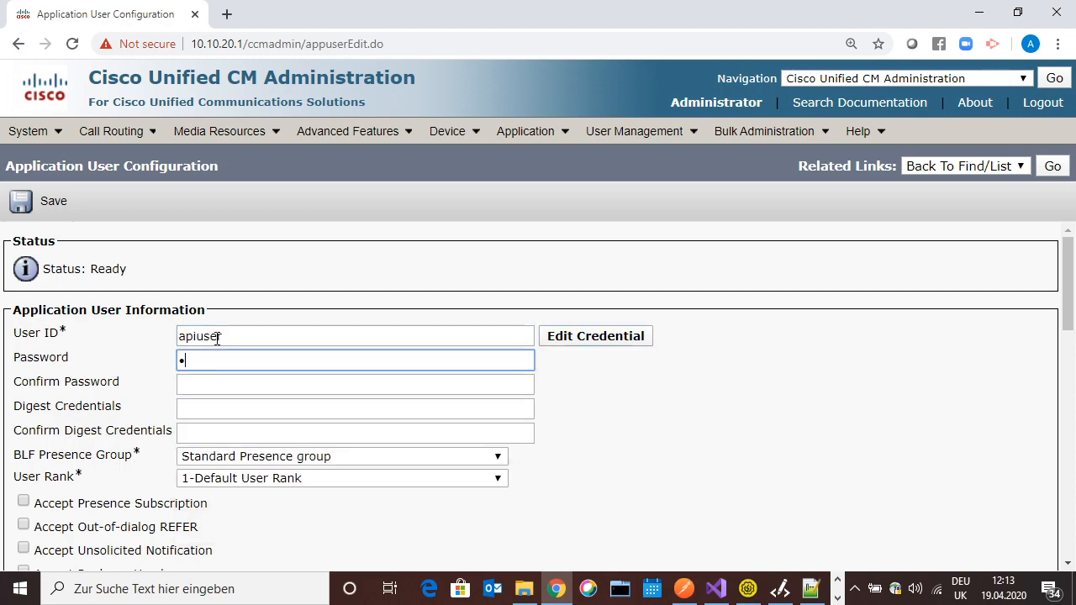
{"action": "key", "text": "Tab"}
{"action": "type", "text": "ci"}
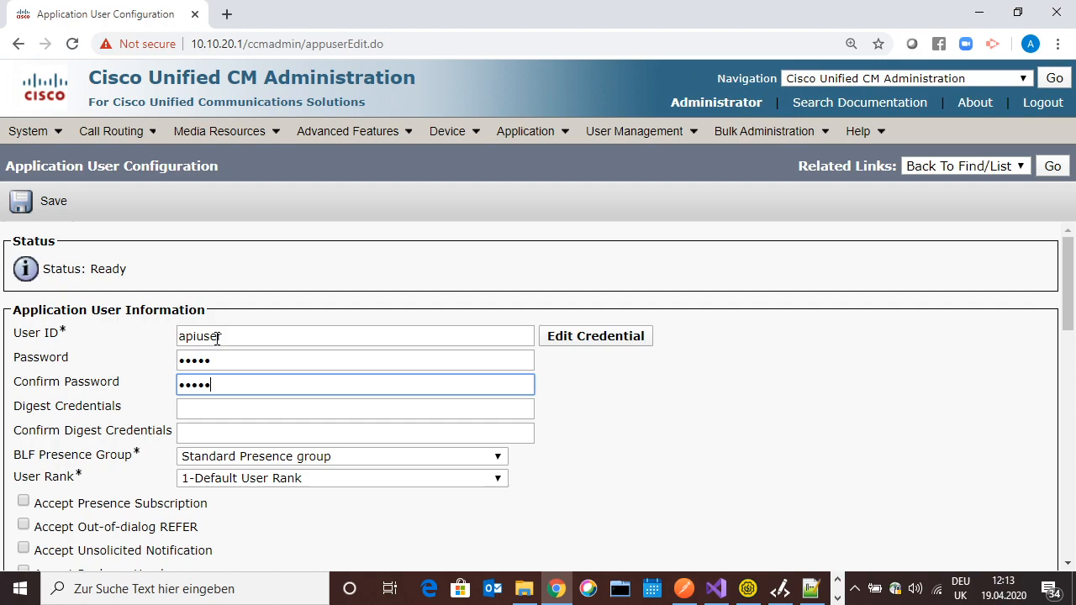
{"action": "scroll", "coordinate": [291, 413], "scroll_direction": "down", "scroll_amount": 15}
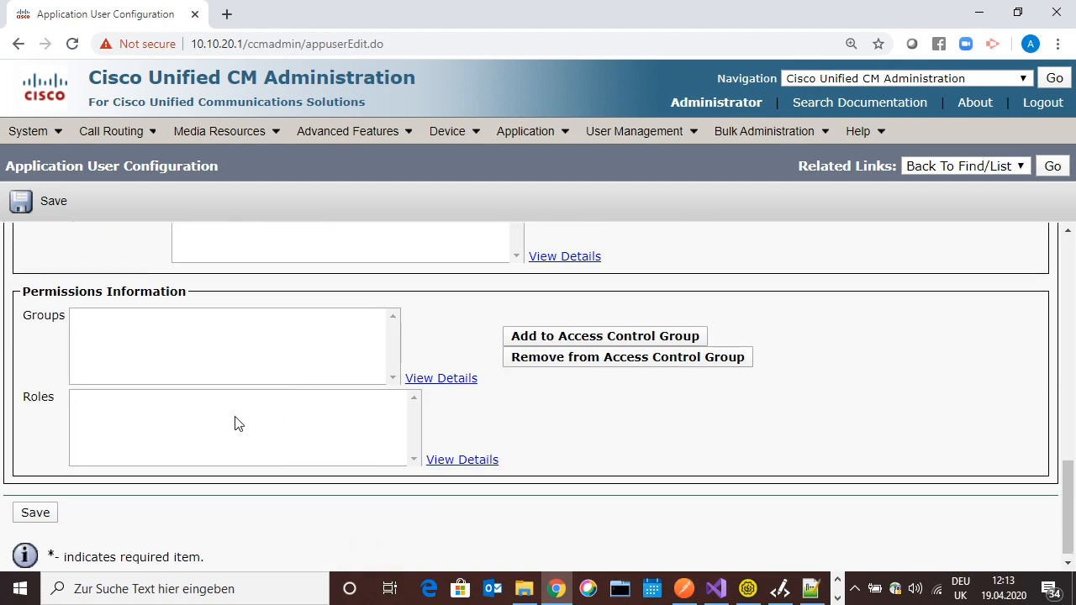
{"action": "left_click", "coordinate": [36, 512]}
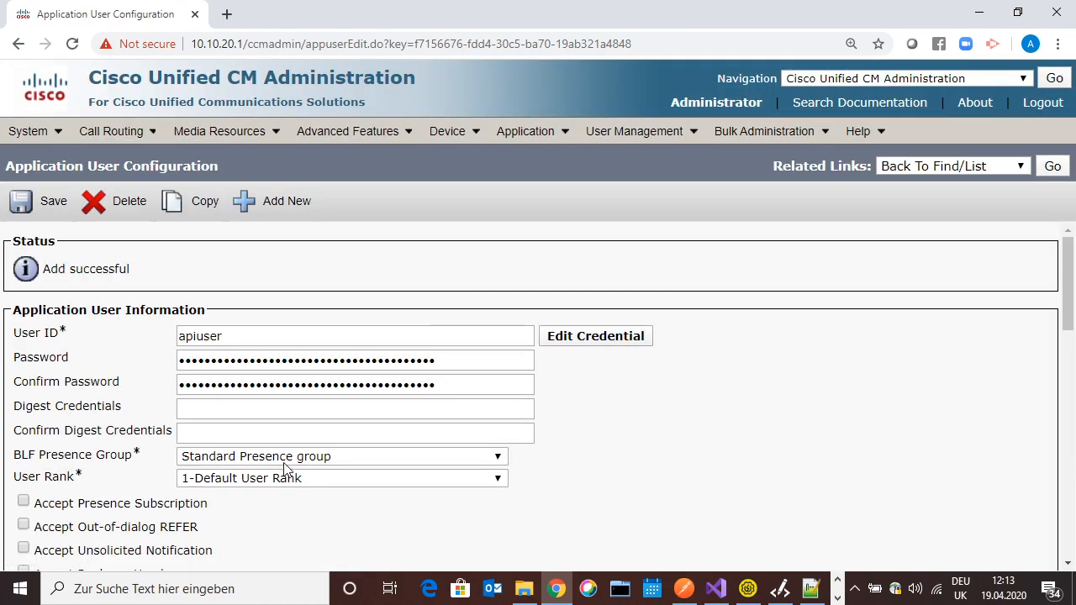
{"action": "scroll", "coordinate": [284, 468], "scroll_direction": "down", "scroll_amount": 10}
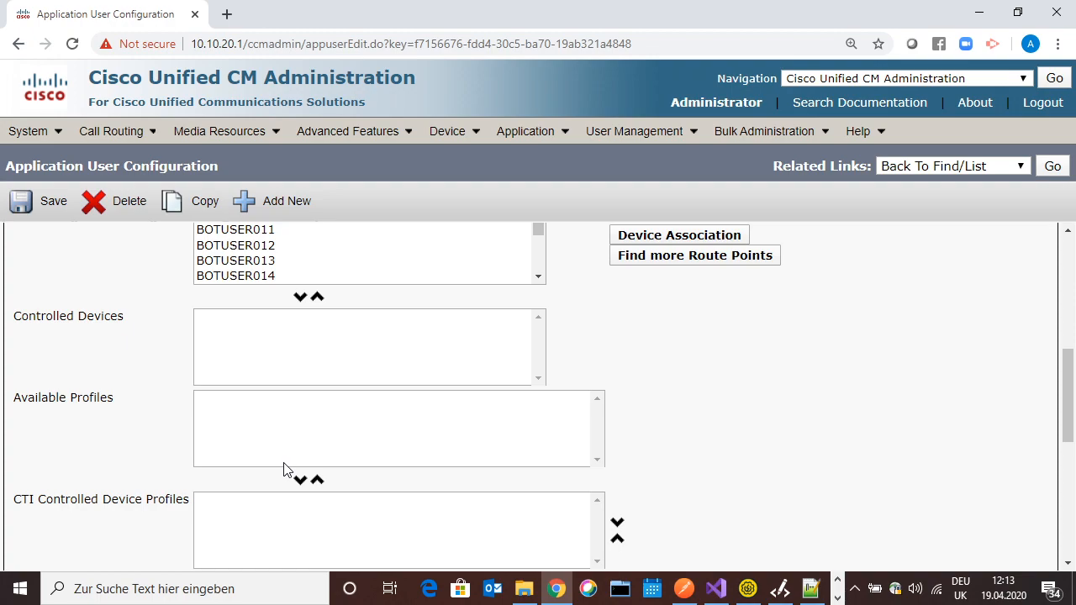
{"action": "scroll", "coordinate": [360, 457], "scroll_direction": "down", "scroll_amount": 10}
Search groups for 'postman', add the application user to POSTMAN-ACG and save
{"action": "left_click", "coordinate": [564, 339]}
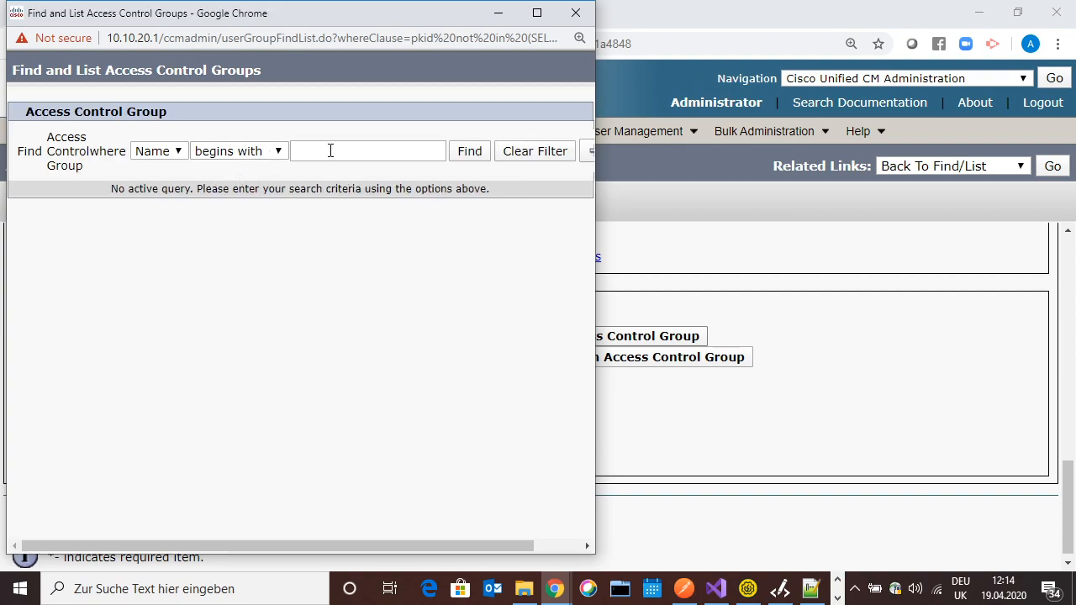
{"action": "left_click", "coordinate": [331, 150]}
{"action": "type", "text": "postman"}
{"action": "key", "text": "Return"}
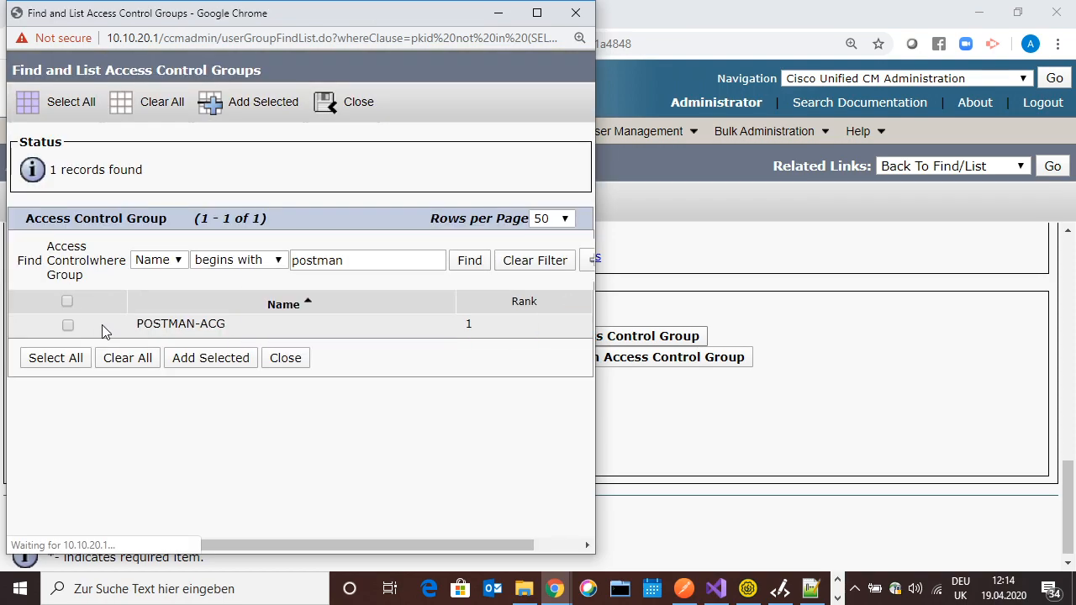
{"action": "left_click", "coordinate": [67, 326]}
{"action": "left_click", "coordinate": [210, 357]}
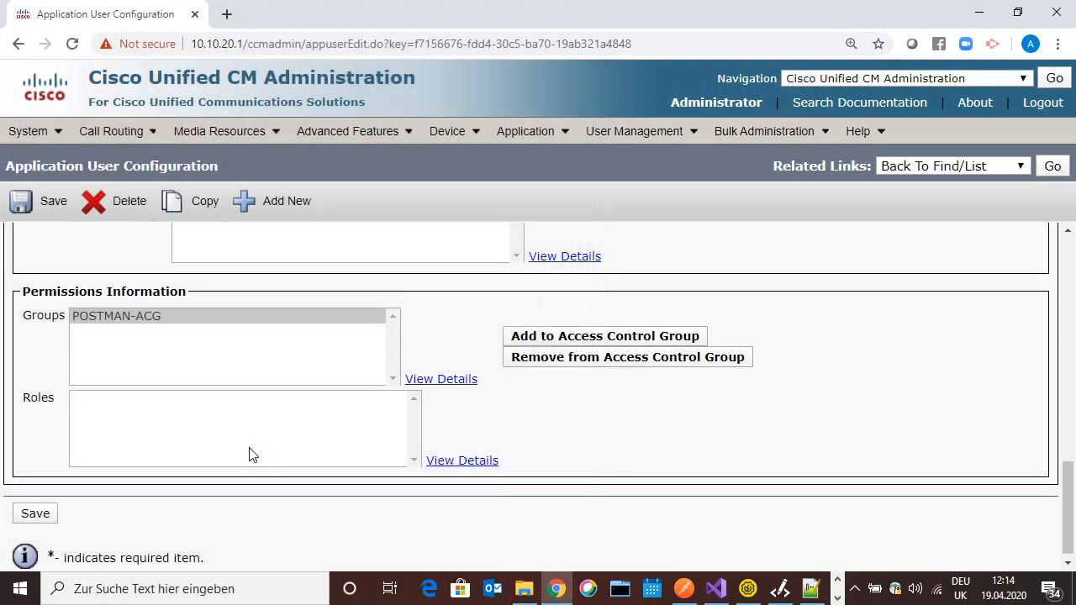
{"action": "left_click", "coordinate": [45, 518]}
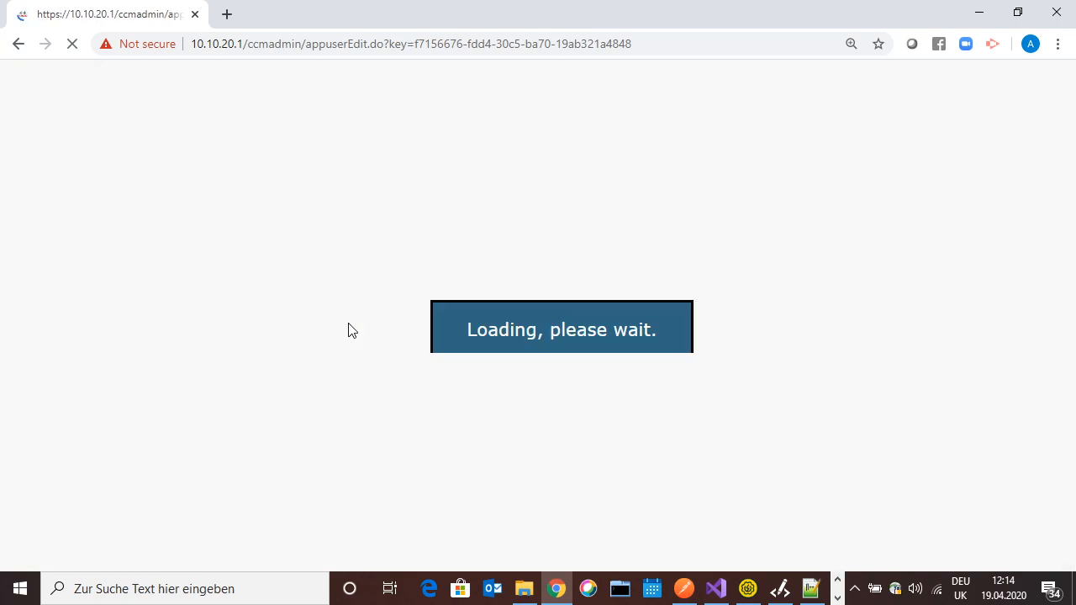
Bring Postman and then SoapUI to the front
{"action": "left_click", "coordinate": [684, 589]}
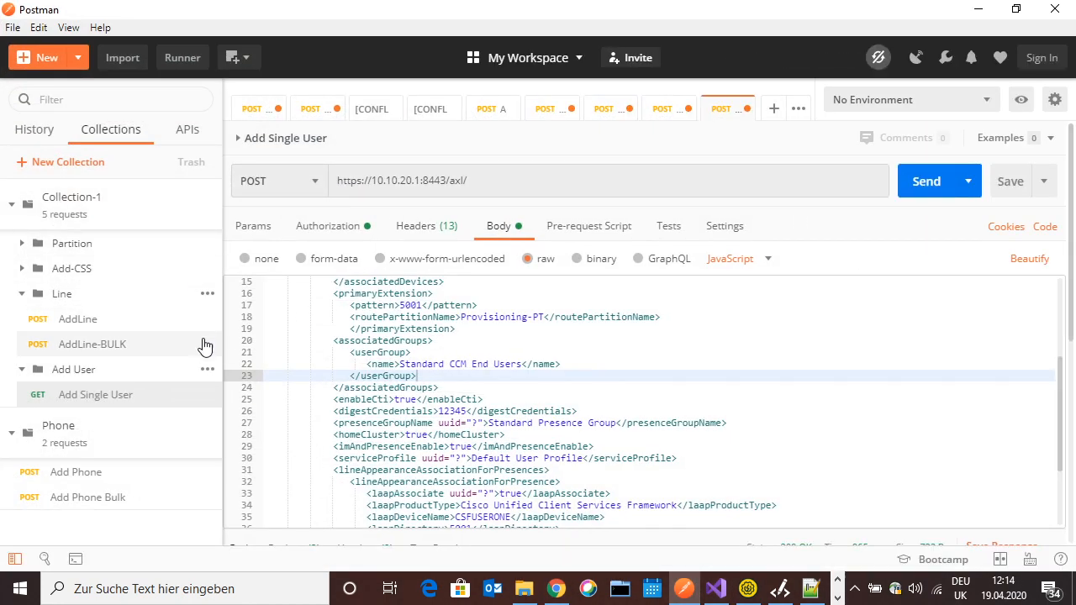
{"action": "mouse_move", "coordinate": [748, 588]}
{"action": "left_click", "coordinate": [764, 538]}
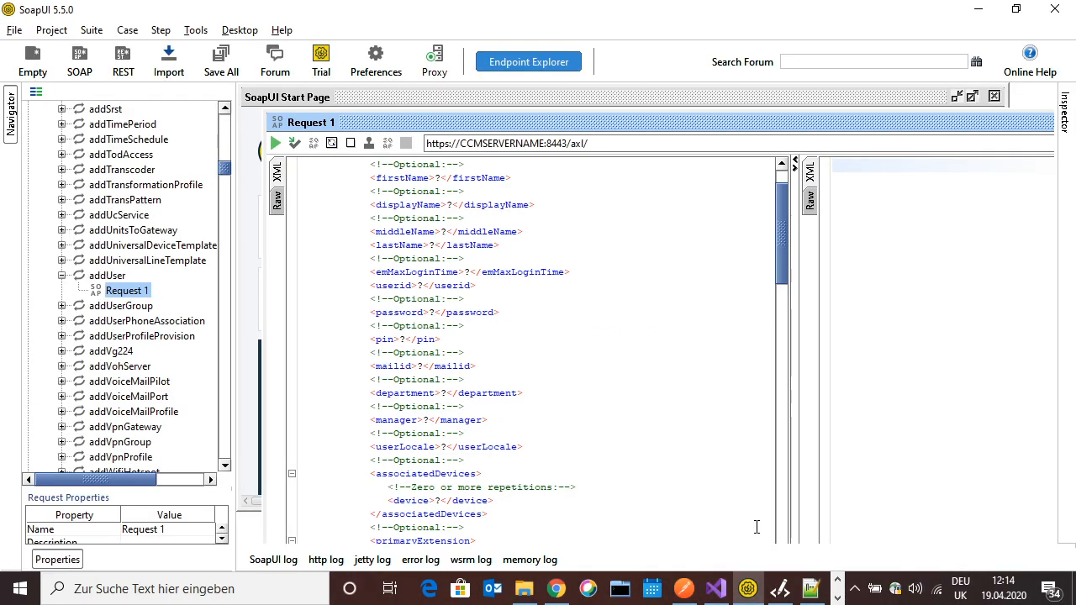
Browse SoapUI's File menu and scroll through the generated addUser Request 1 envelope
{"action": "left_click", "coordinate": [14, 30]}
{"action": "mouse_move", "coordinate": [51, 31]}
{"action": "mouse_move", "coordinate": [14, 32]}
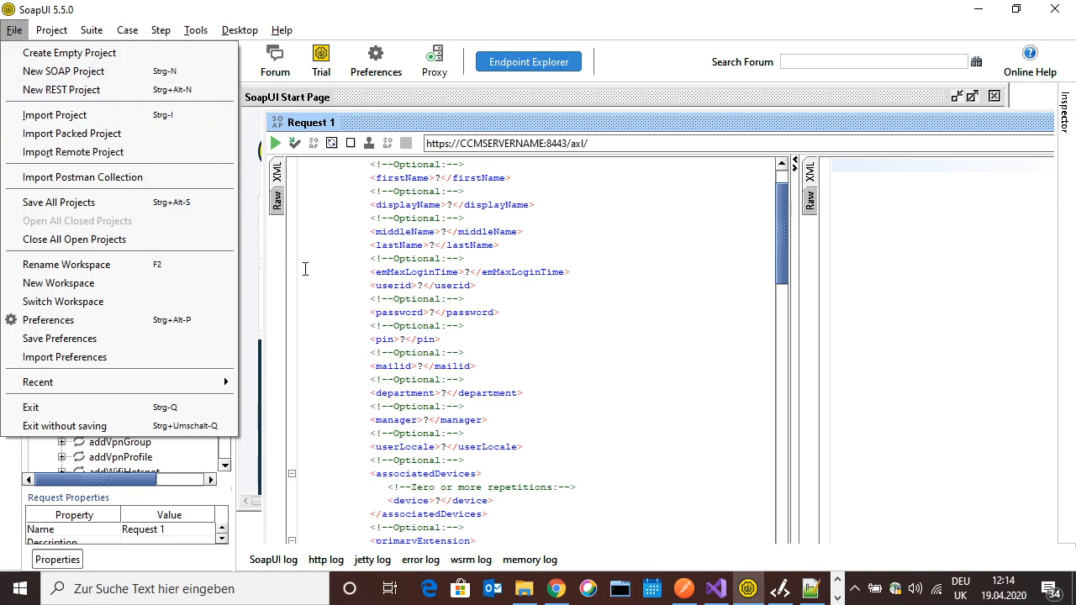
{"action": "left_click", "coordinate": [335, 262]}
{"action": "scroll", "coordinate": [145, 192], "scroll_direction": "up", "scroll_amount": 15}
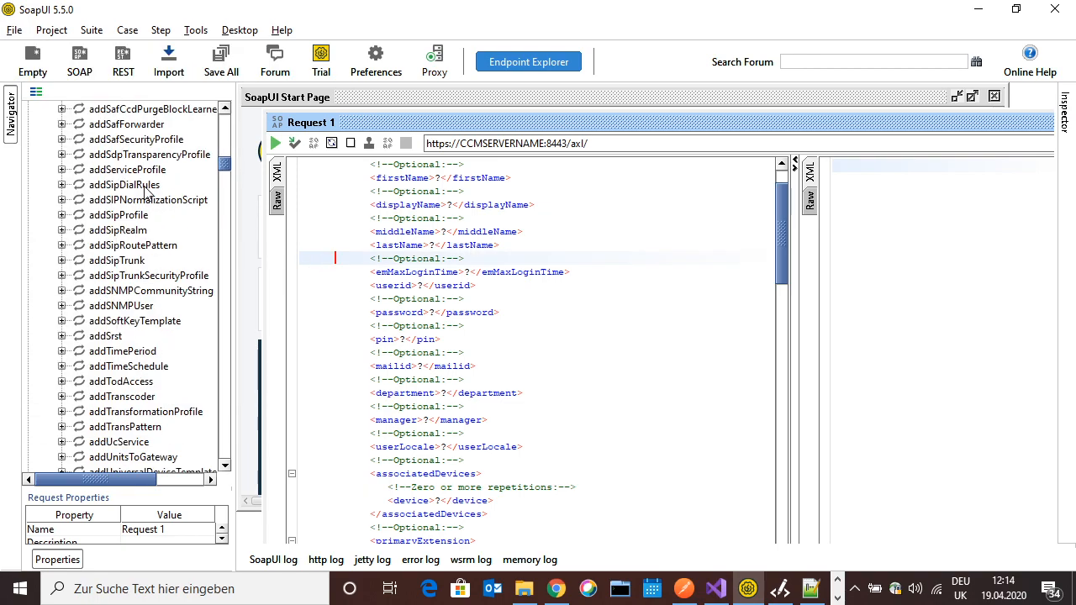
{"action": "scroll", "coordinate": [144, 192], "scroll_direction": "up", "scroll_amount": 20}
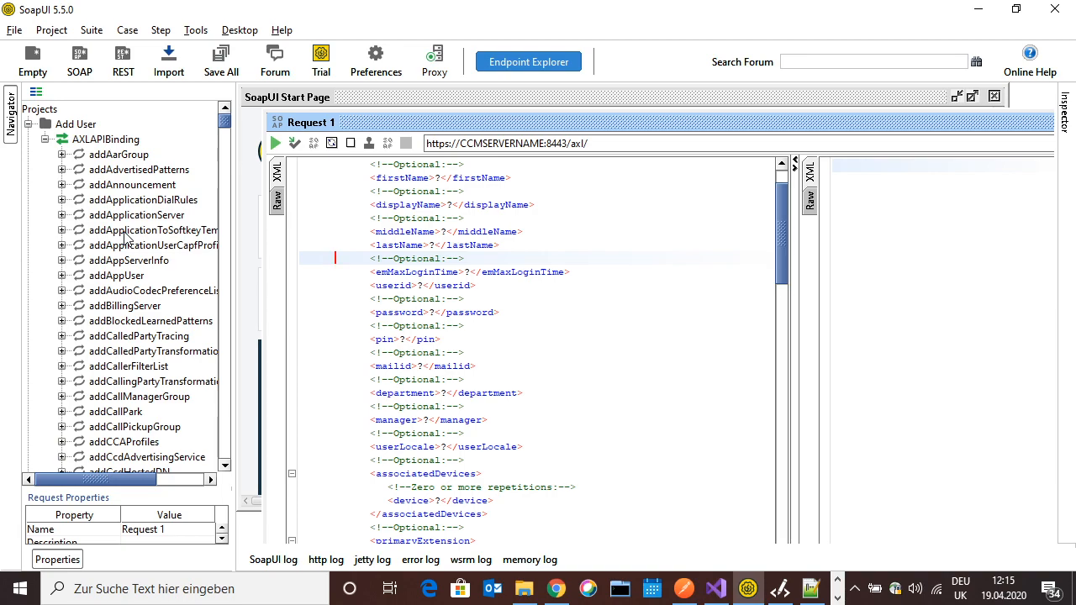
{"action": "scroll", "coordinate": [126, 328], "scroll_direction": "down", "scroll_amount": 20}
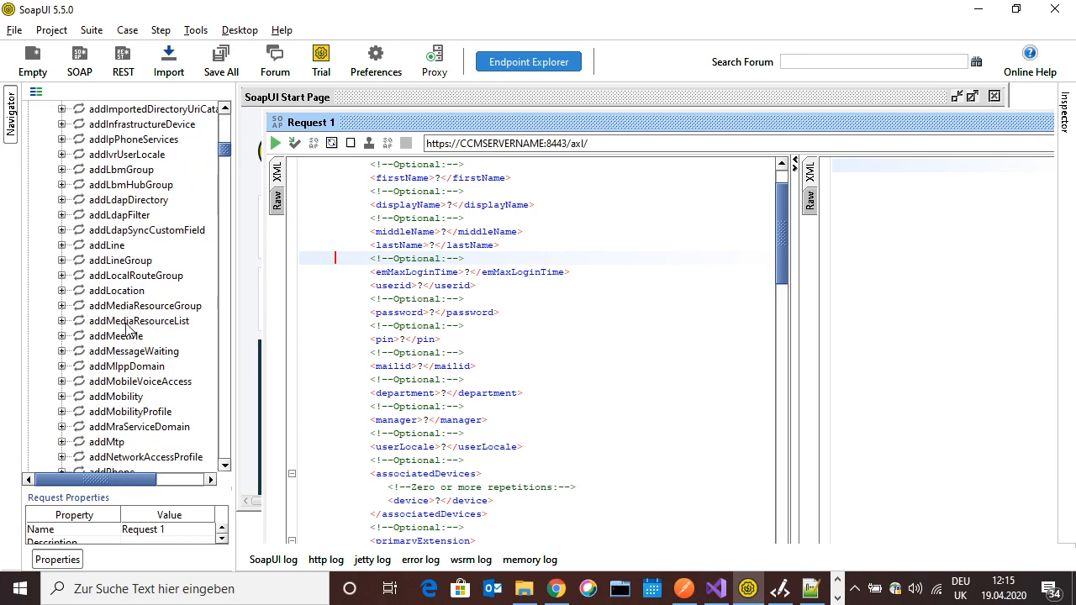
{"action": "scroll", "coordinate": [126, 327], "scroll_direction": "down", "scroll_amount": 20}
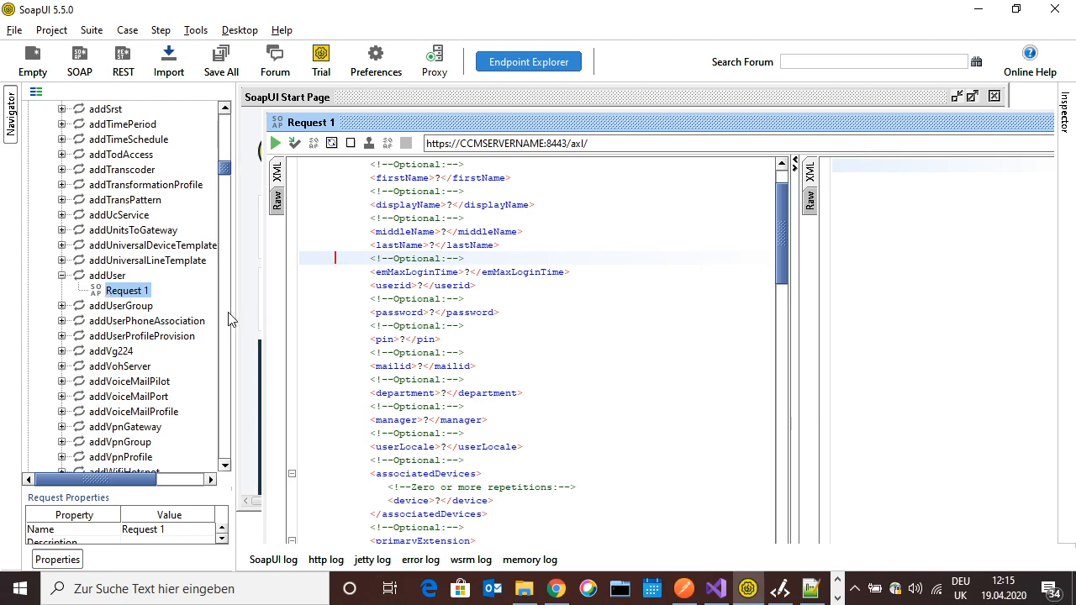
Select the firstName through password placeholder lines in the addUser request
{"action": "left_click", "coordinate": [417, 294]}
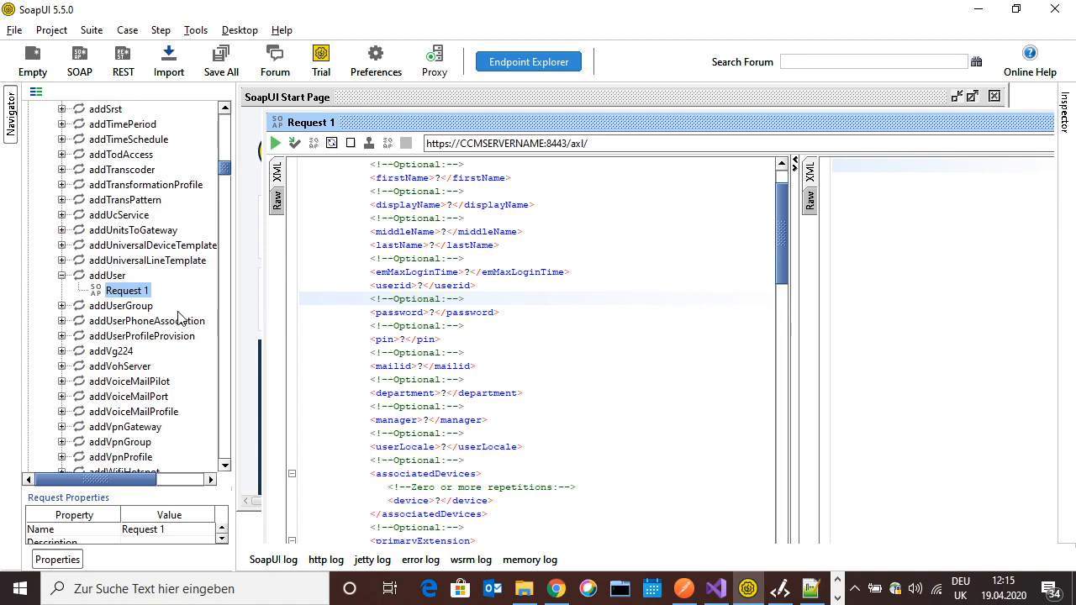
{"action": "left_click", "coordinate": [478, 364]}
{"action": "scroll", "coordinate": [478, 362], "scroll_direction": "down", "scroll_amount": 10}
{"action": "scroll", "coordinate": [478, 363], "scroll_direction": "down", "scroll_amount": 10}
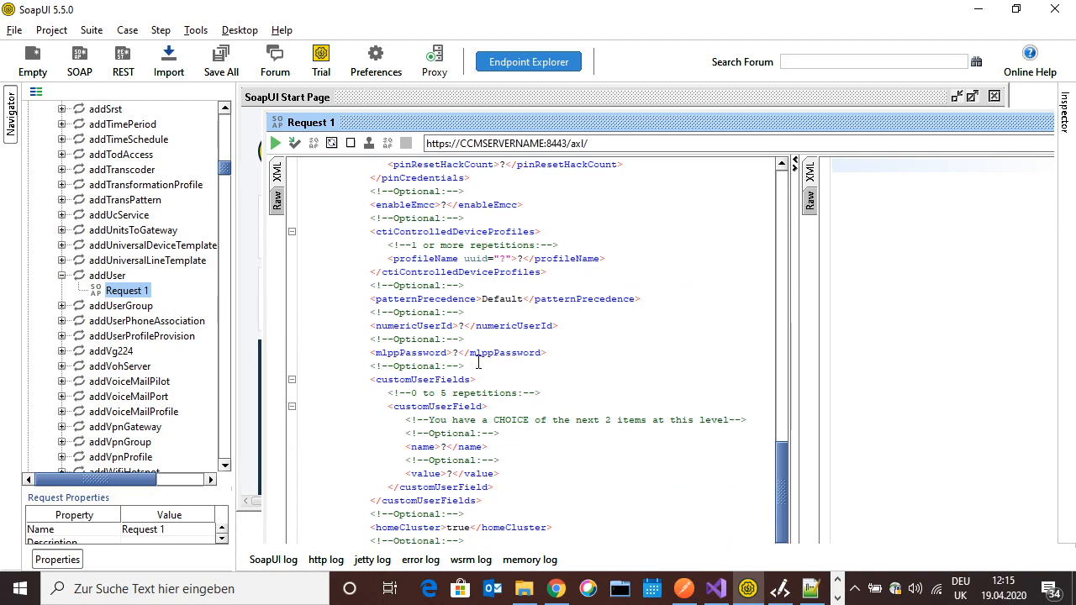
{"action": "left_click_drag", "start_coordinate": [483, 532], "coordinate": [304, 168]}
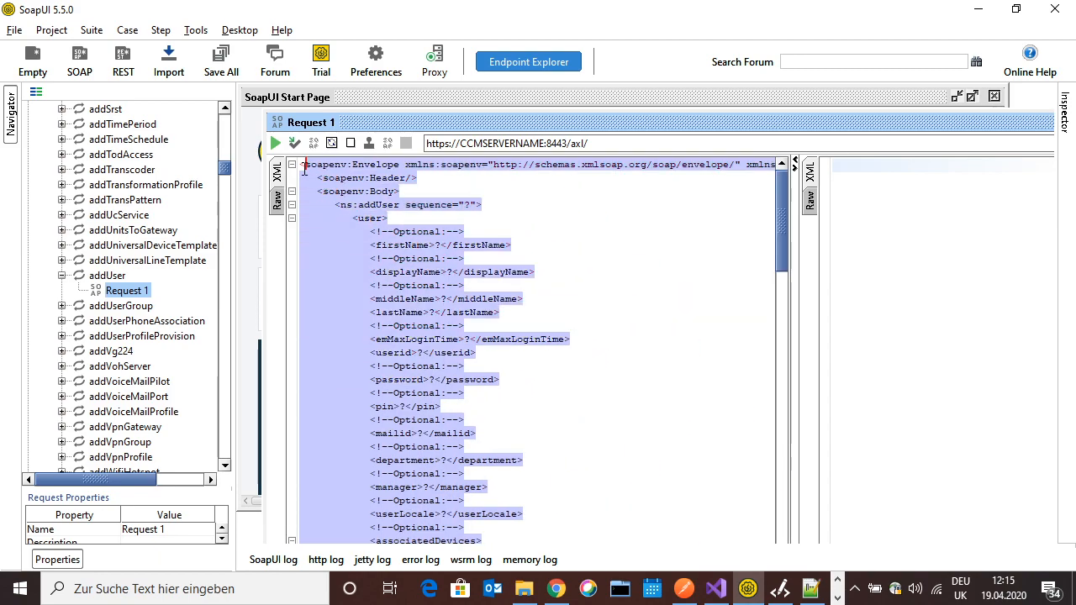
{"action": "left_click", "coordinate": [373, 200]}
{"action": "left_click_drag", "start_coordinate": [370, 229], "coordinate": [494, 387]}
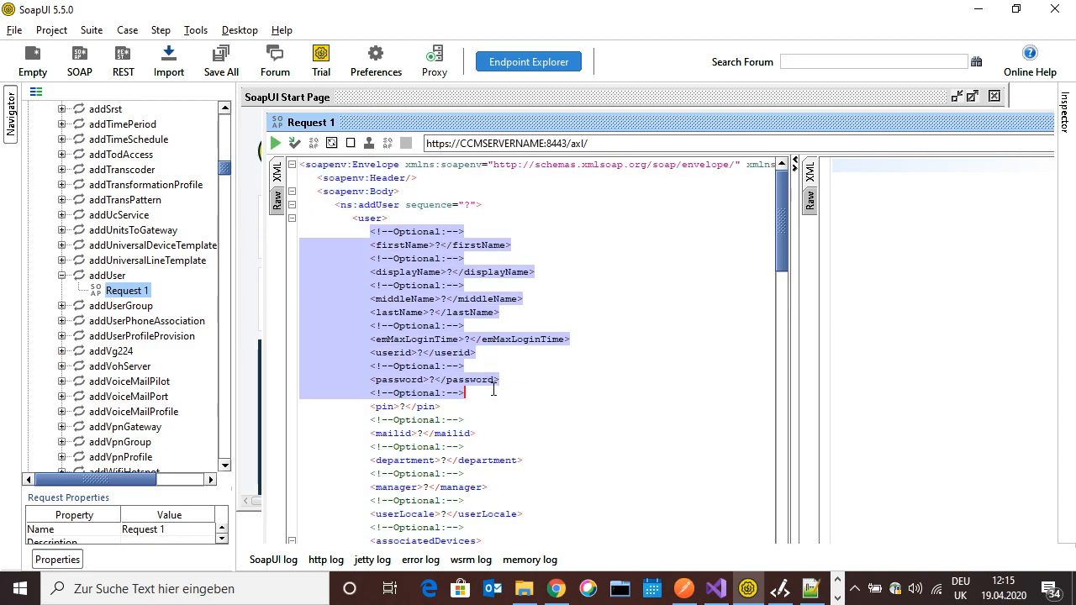
{"action": "left_click", "coordinate": [810, 588]}
{"action": "left_click", "coordinate": [359, 168]}
{"action": "scroll", "coordinate": [256, 273], "scroll_direction": "up", "scroll_amount": 1}
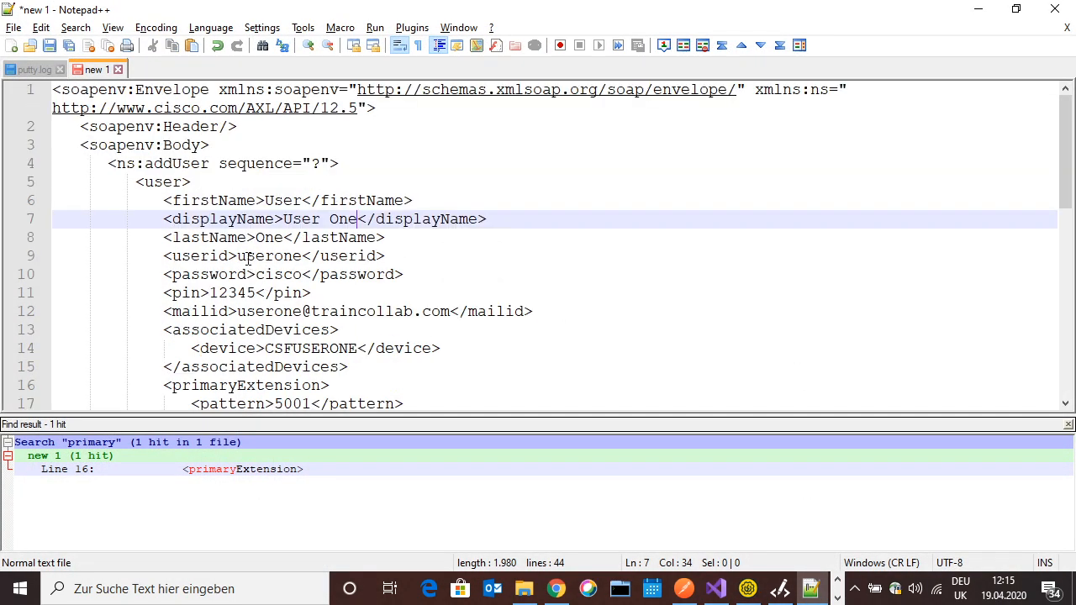
{"action": "scroll", "coordinate": [249, 252], "scroll_direction": "down", "scroll_amount": 9}
{"action": "scroll", "coordinate": [249, 238], "scroll_direction": "up", "scroll_amount": 9}
{"action": "left_click_drag", "start_coordinate": [165, 201], "coordinate": [414, 202]}
{"action": "left_click_drag", "start_coordinate": [169, 218], "coordinate": [486, 220]}
{"action": "left_click_drag", "start_coordinate": [166, 238], "coordinate": [387, 238]}
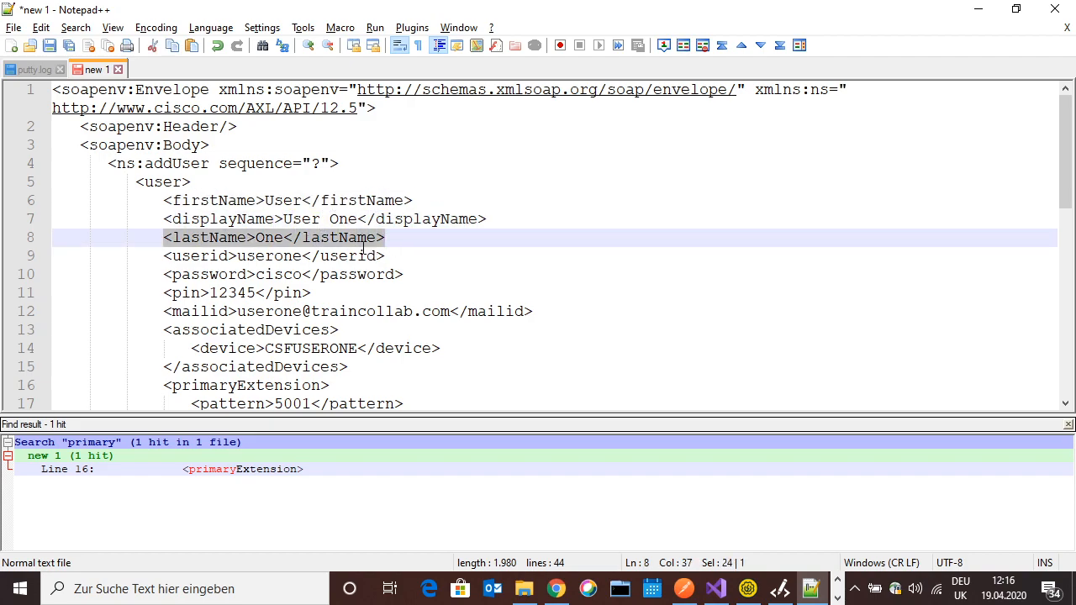
{"action": "left_click_drag", "start_coordinate": [238, 257], "coordinate": [305, 257]}
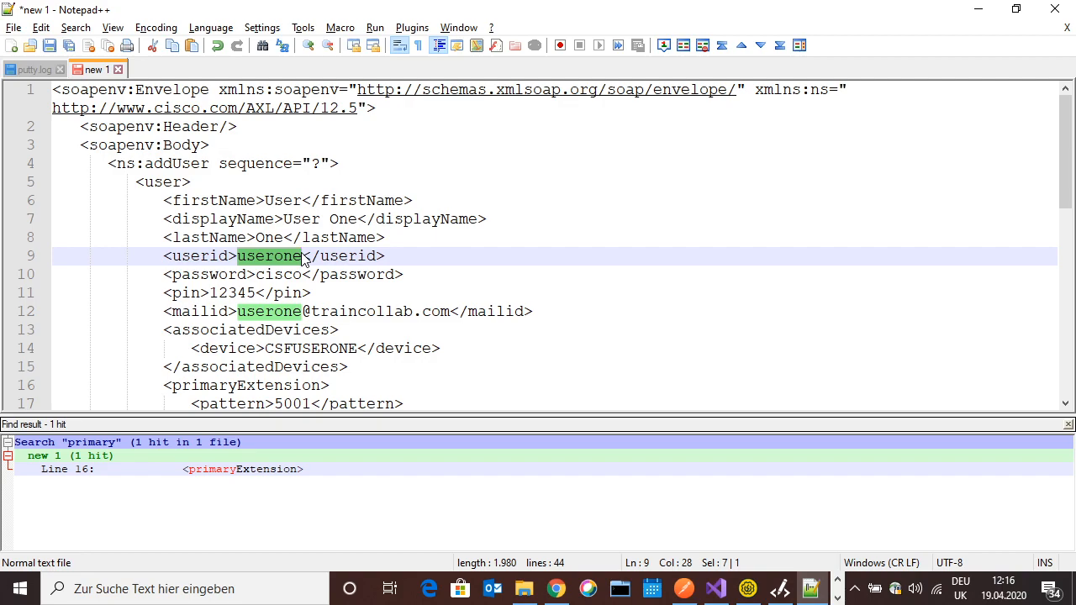
{"action": "left_click", "coordinate": [297, 278]}
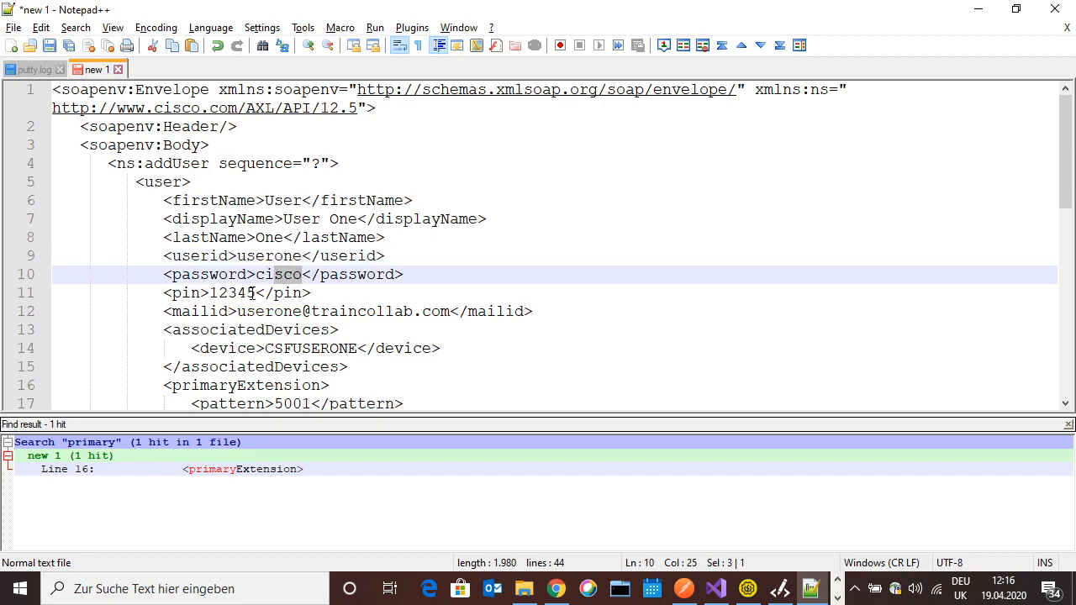
{"action": "double_click", "coordinate": [250, 293]}
{"action": "left_click_drag", "start_coordinate": [237, 311], "coordinate": [451, 313]}
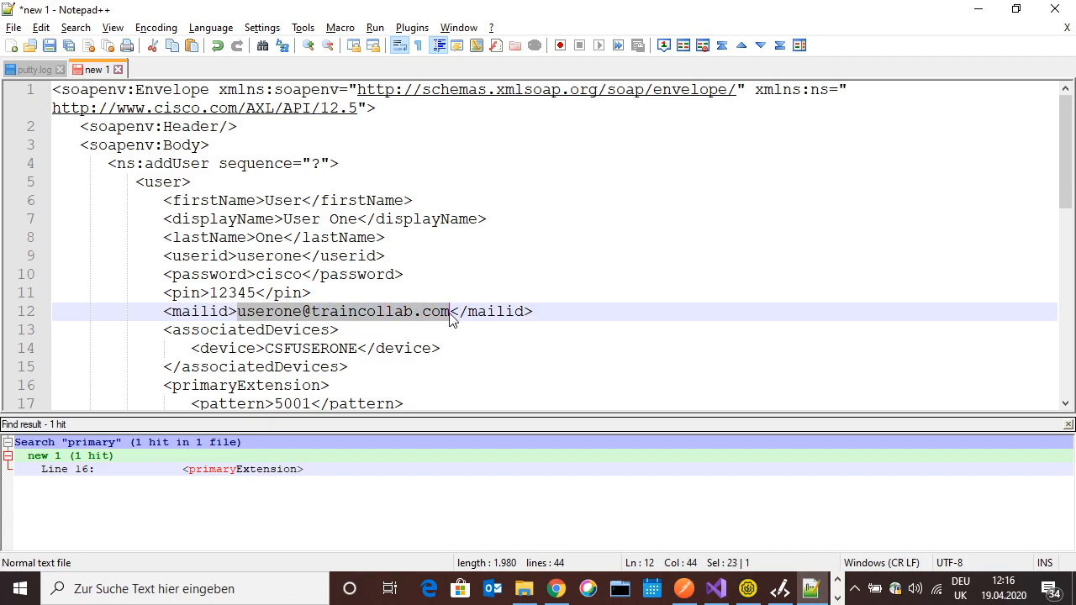
{"action": "left_click", "coordinate": [412, 311]}
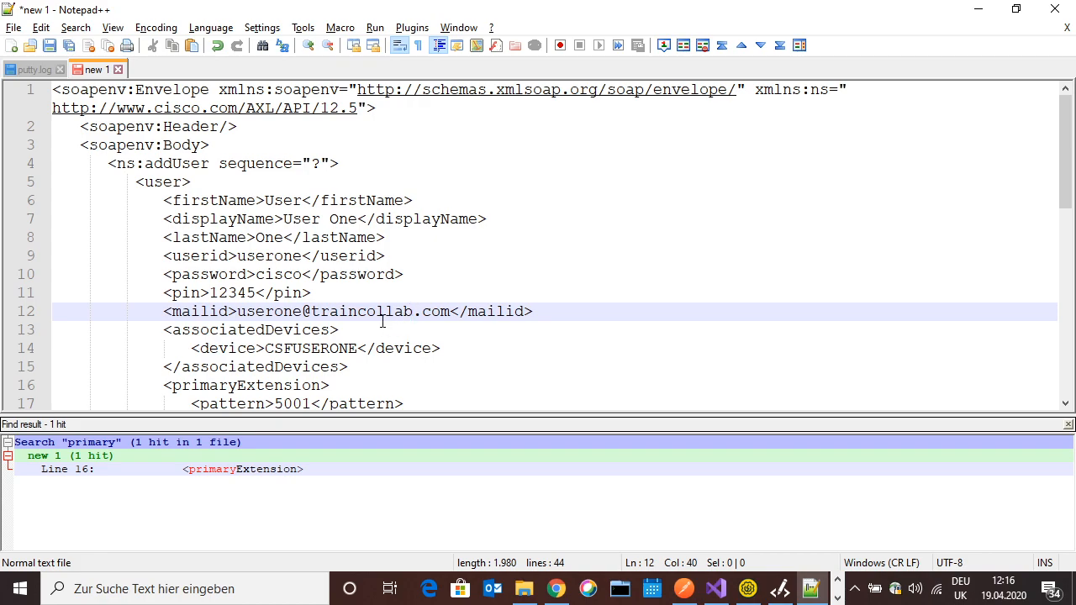
{"action": "left_click_drag", "start_coordinate": [265, 348], "coordinate": [357, 350]}
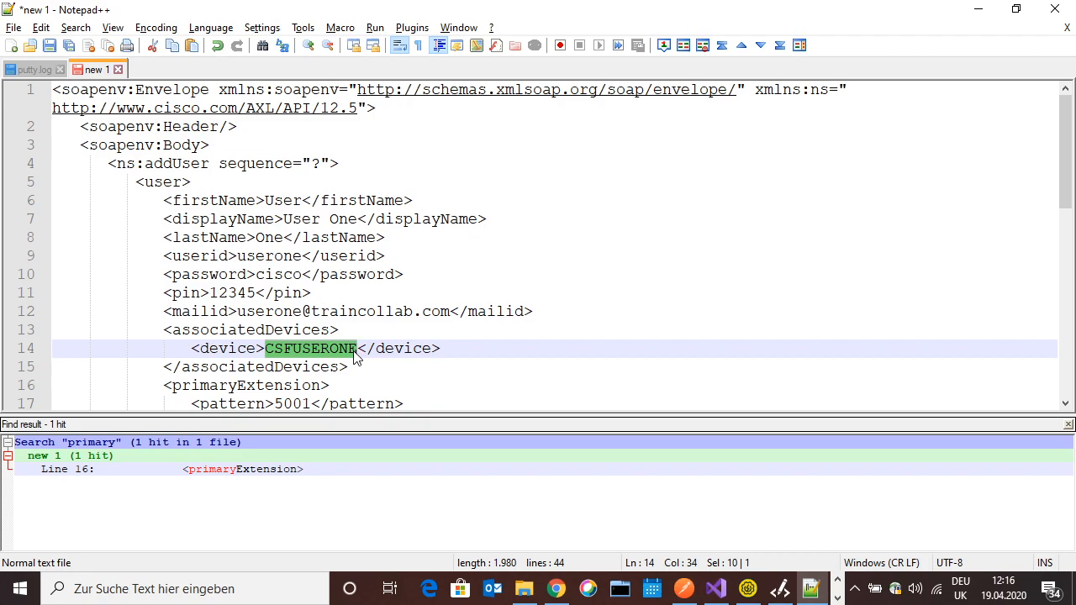
{"action": "left_click", "coordinate": [356, 349]}
{"action": "left_click_drag", "start_coordinate": [354, 349], "coordinate": [266, 348]}
{"action": "scroll", "coordinate": [266, 348], "scroll_direction": "down", "scroll_amount": 5}
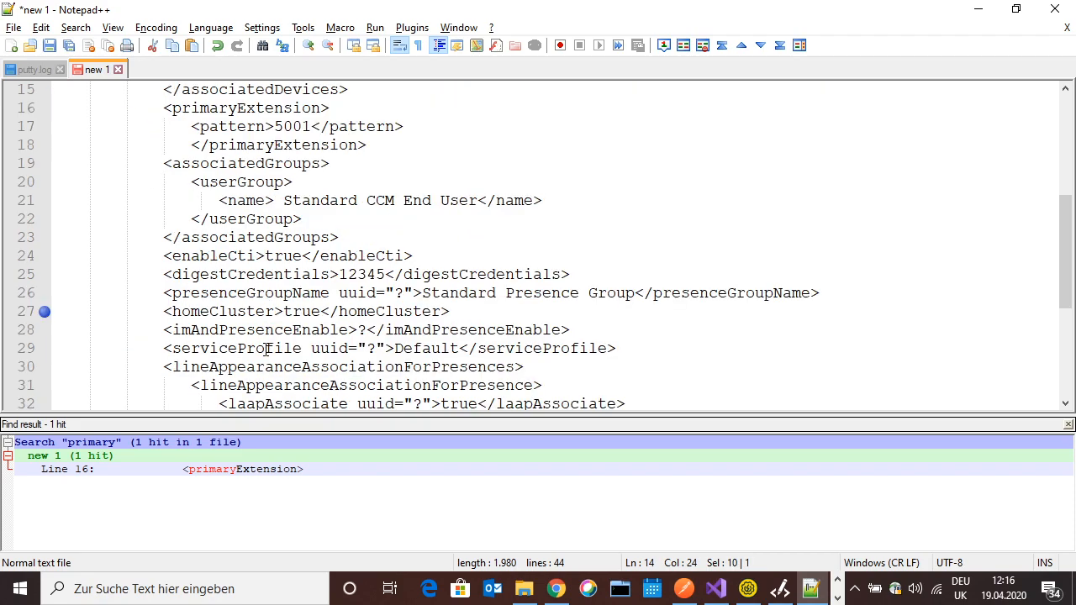
{"action": "left_click_drag", "start_coordinate": [274, 126], "coordinate": [312, 128]}
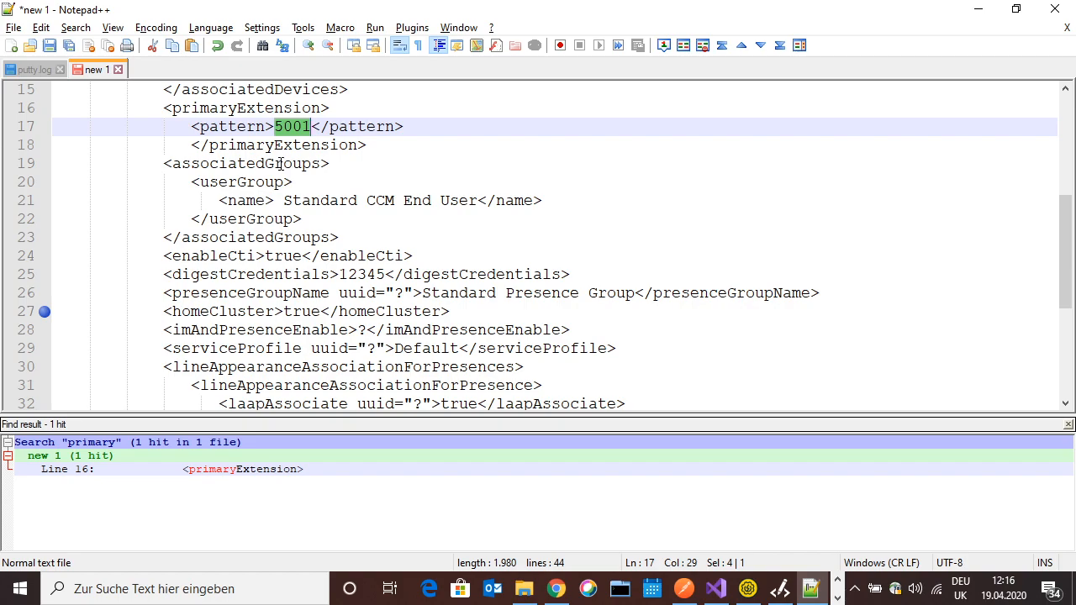
{"action": "left_click", "coordinate": [405, 126]}
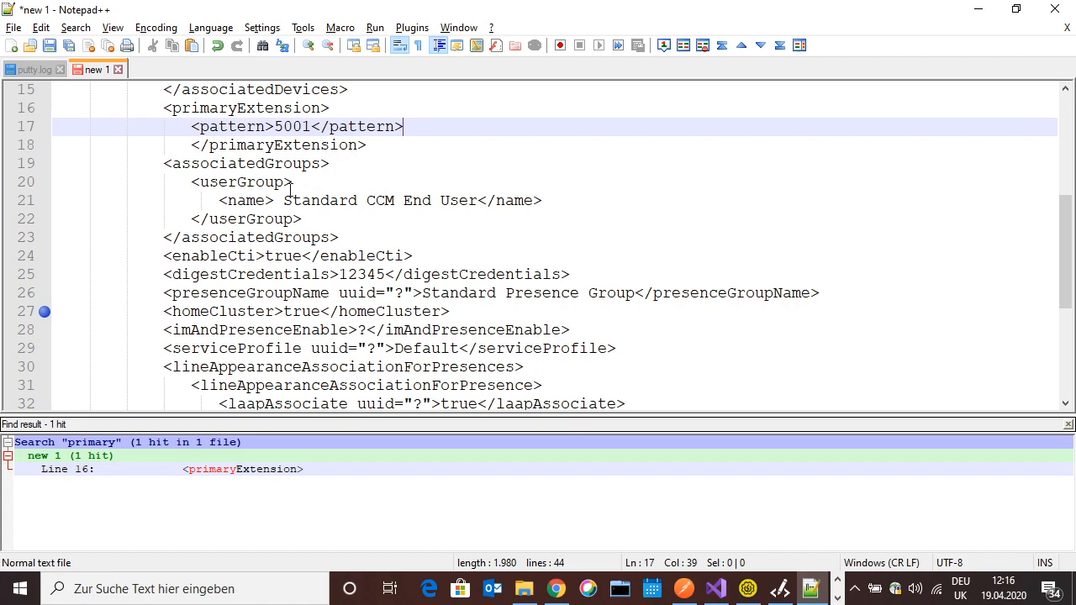
{"action": "left_click_drag", "start_coordinate": [167, 163], "coordinate": [330, 163]}
{"action": "left_click", "coordinate": [332, 200]}
{"action": "left_click_drag", "start_coordinate": [284, 200], "coordinate": [477, 202]}
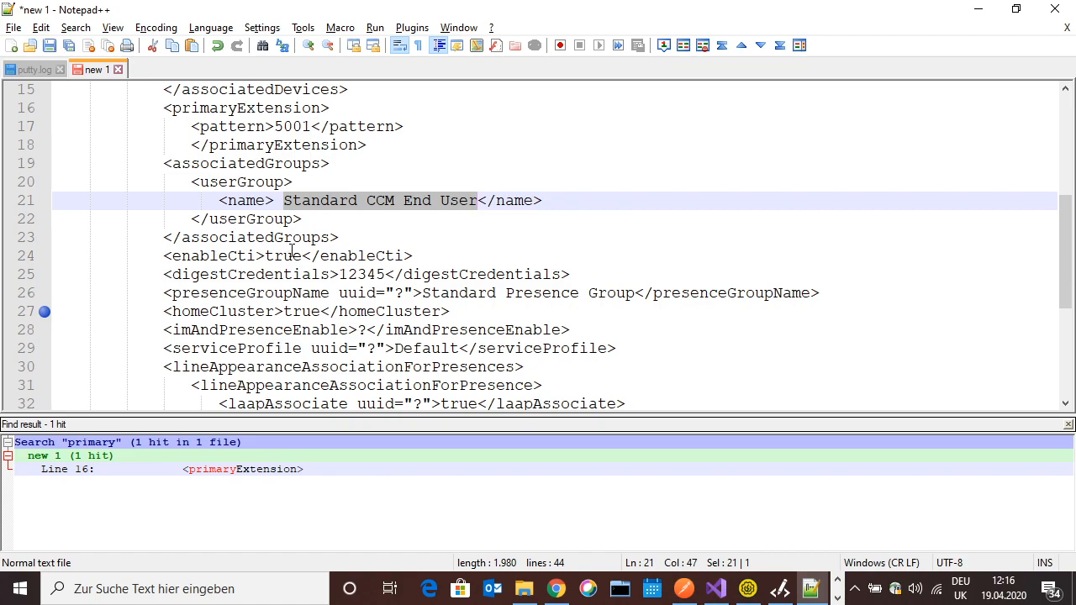
{"action": "left_click_drag", "start_coordinate": [165, 255], "coordinate": [266, 257]}
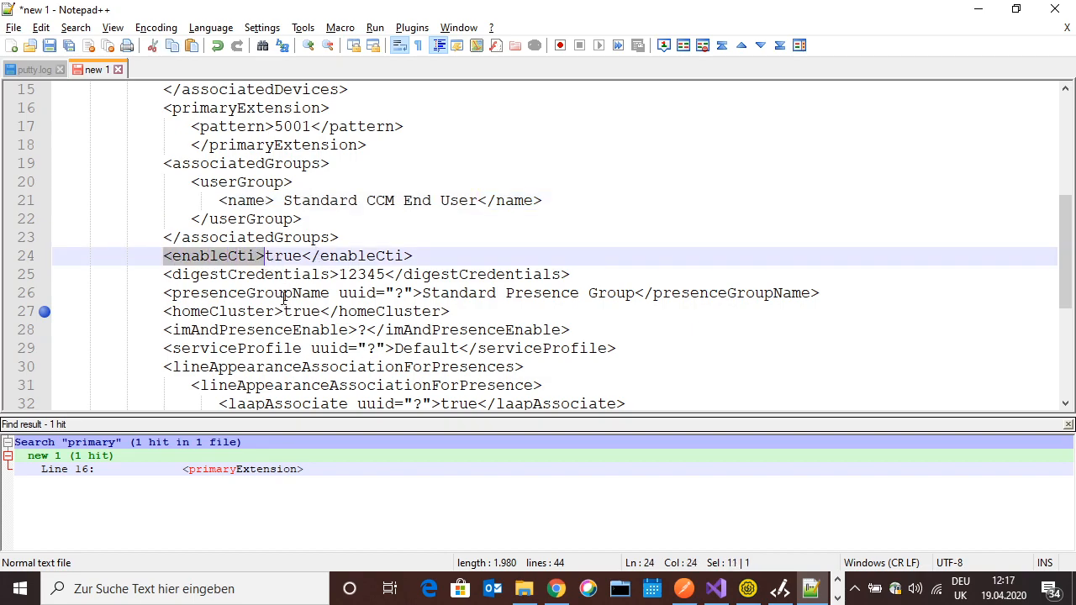
{"action": "left_click_drag", "start_coordinate": [338, 274], "coordinate": [166, 274]}
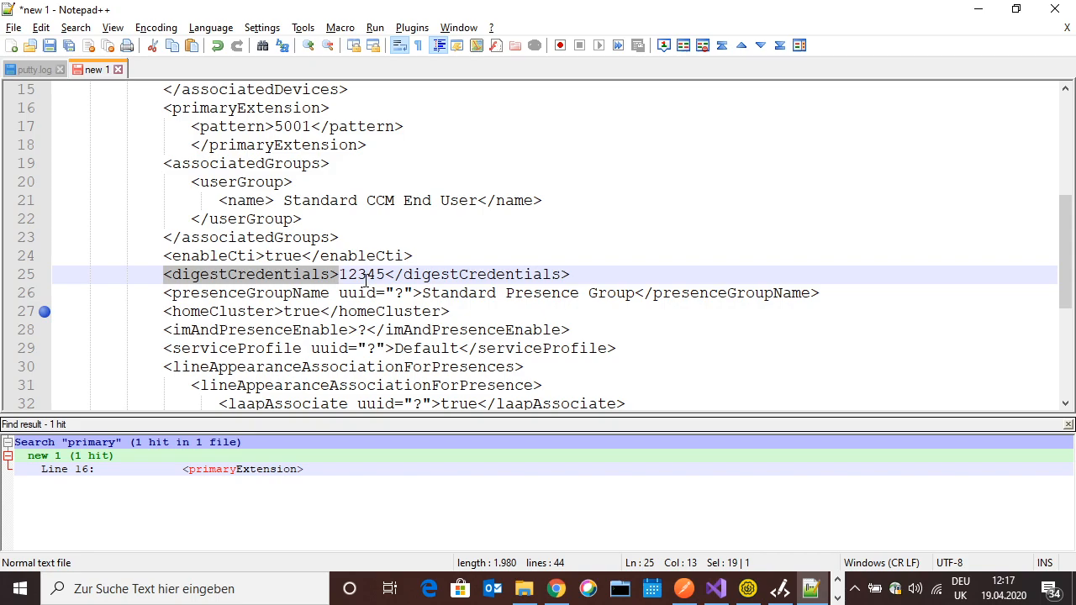
{"action": "left_click_drag", "start_coordinate": [385, 274], "coordinate": [342, 279]}
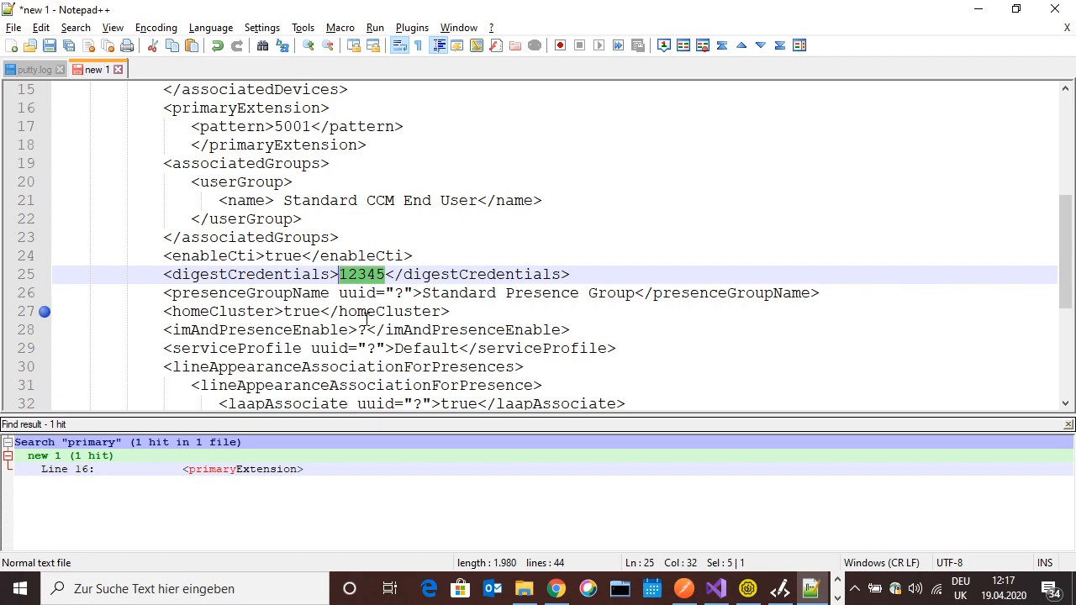
{"action": "left_click_drag", "start_coordinate": [164, 292], "coordinate": [588, 305]}
{"action": "left_click", "coordinate": [435, 293]}
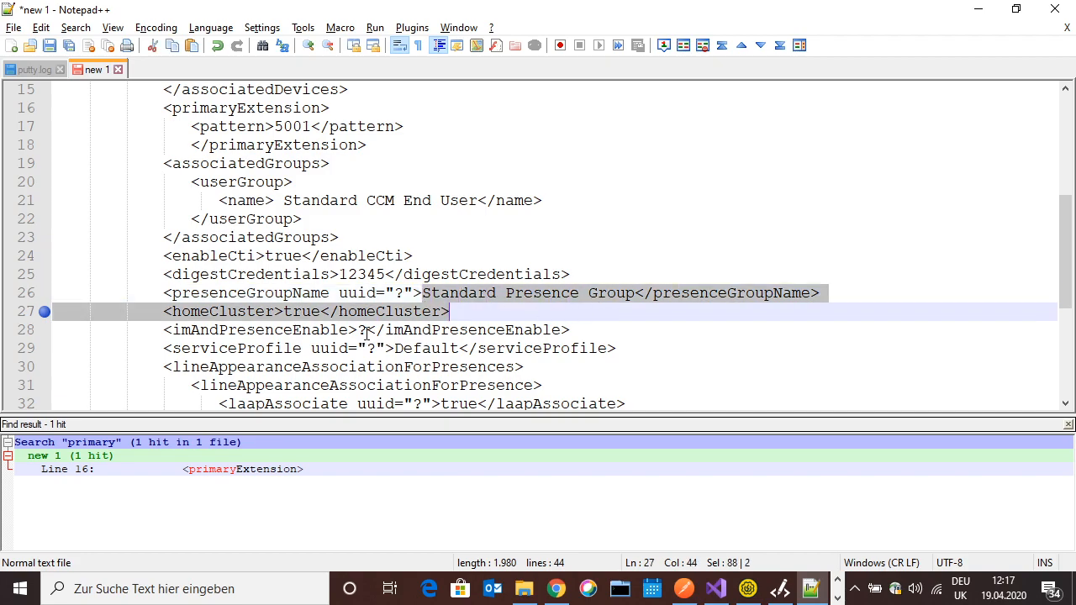
{"action": "left_click", "coordinate": [321, 311]}
{"action": "mouse_move", "coordinate": [321, 311]}
{"action": "left_mouse_down"}
{"action": "mouse_move", "coordinate": [284, 311]}
{"action": "mouse_move", "coordinate": [319, 318]}
{"action": "left_mouse_up"}
{"action": "left_click", "coordinate": [289, 311]}
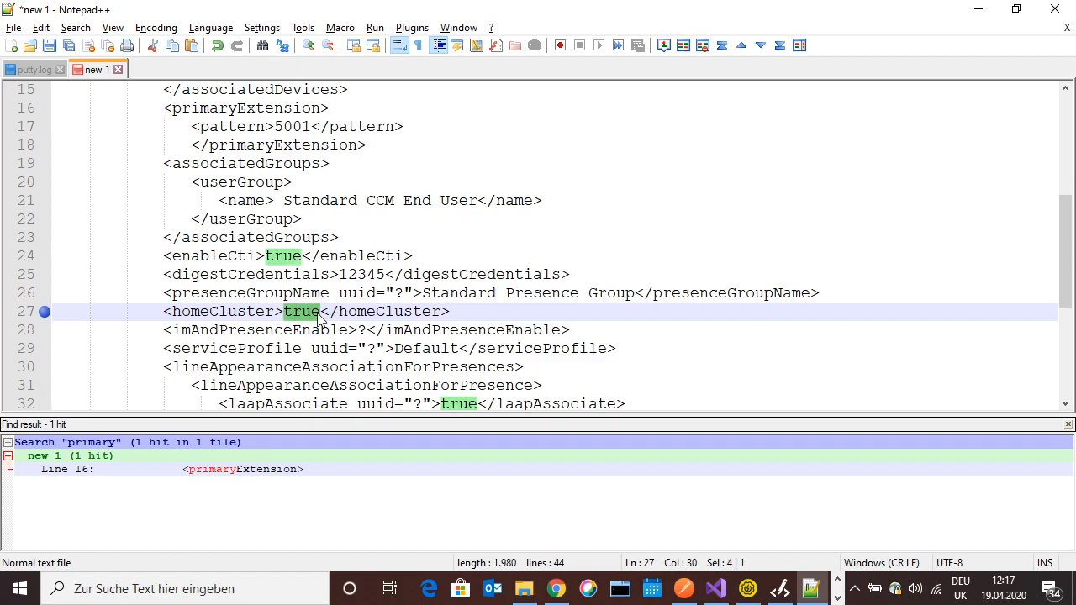
{"action": "left_click", "coordinate": [317, 330]}
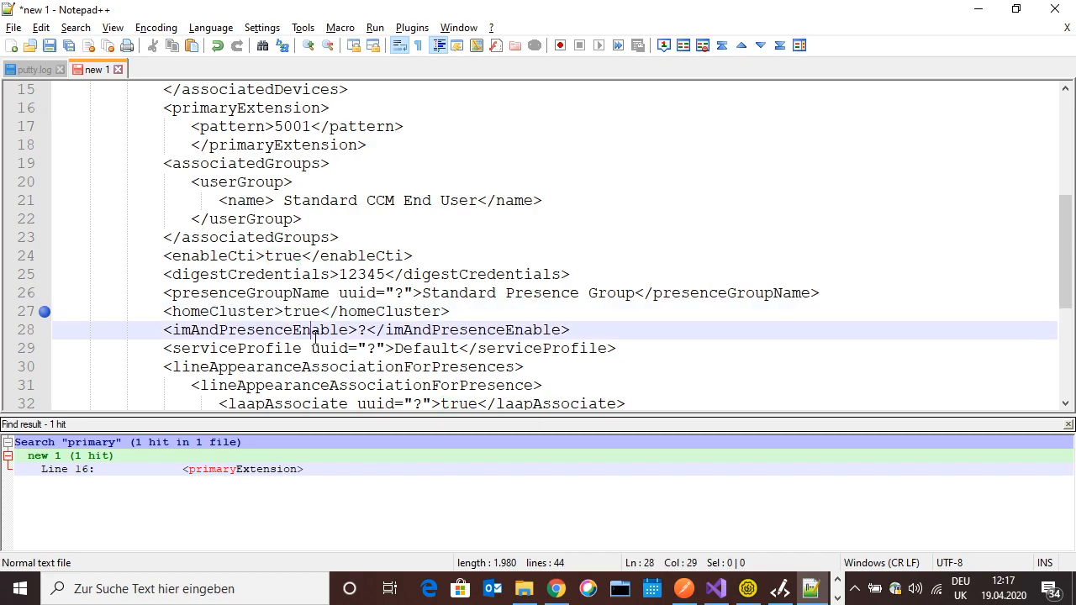
Replace the ? in imAndPresenceEnable with true and clear the Default service profile
{"action": "left_click", "coordinate": [366, 331]}
{"action": "key", "text": "BackSpace"}
{"action": "type", "text": "true"}
{"action": "key", "text": "BackSpace"}
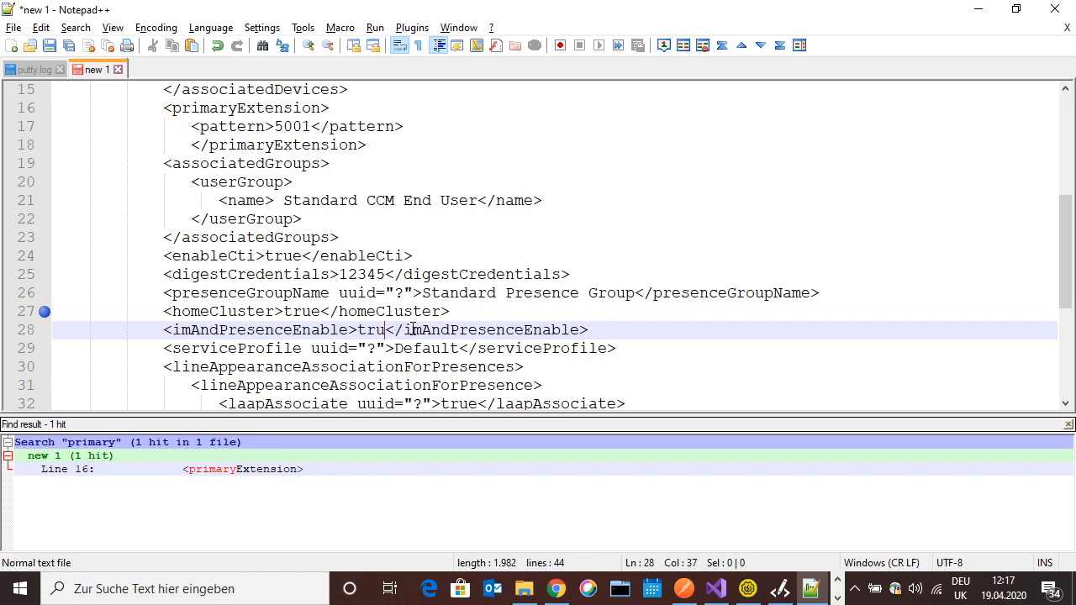
{"action": "type", "text": "e"}
{"action": "key", "text": "Down"}
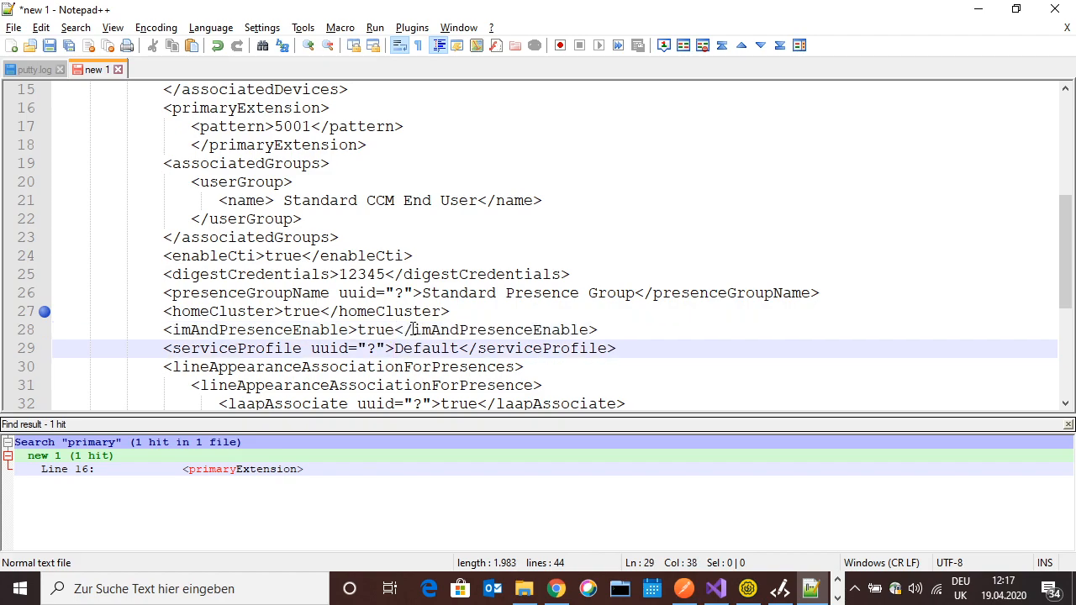
{"action": "key", "text": "Delete"}
{"action": "key", "text": "Delete"}
{"action": "key", "text": "Delete"}
{"action": "key", "text": "Delete"}
{"action": "key", "text": "Delete"}
{"action": "key", "text": "Delete"}
{"action": "key", "text": "Delete"}
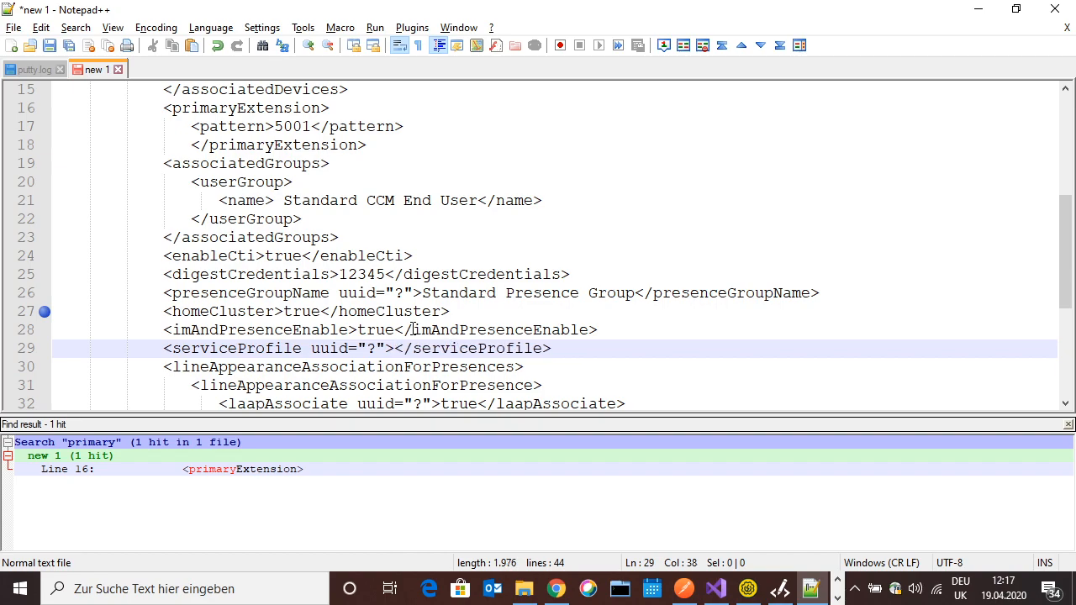
Copy 'Default User Profile' from Postman's body into the serviceProfile element
{"action": "left_click", "coordinate": [684, 589]}
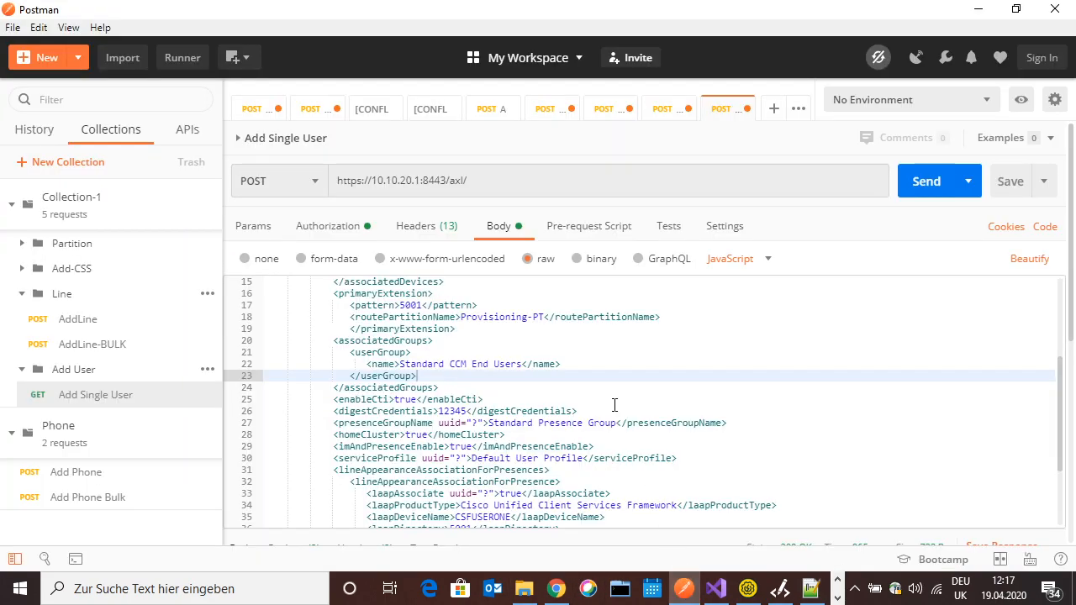
{"action": "left_click", "coordinate": [471, 458]}
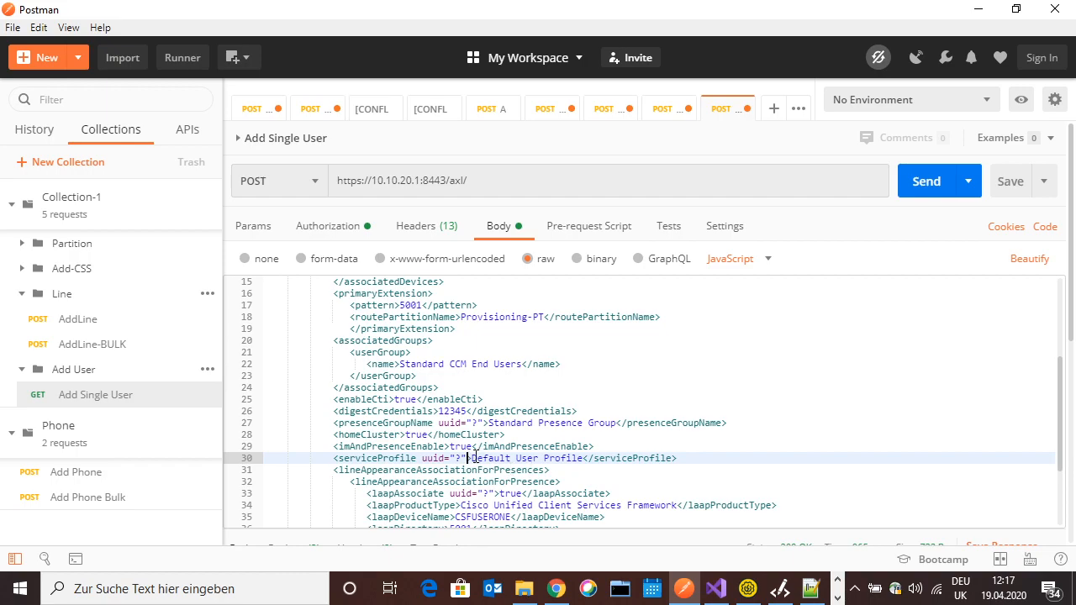
{"action": "left_click_drag", "start_coordinate": [471, 458], "coordinate": [583, 458]}
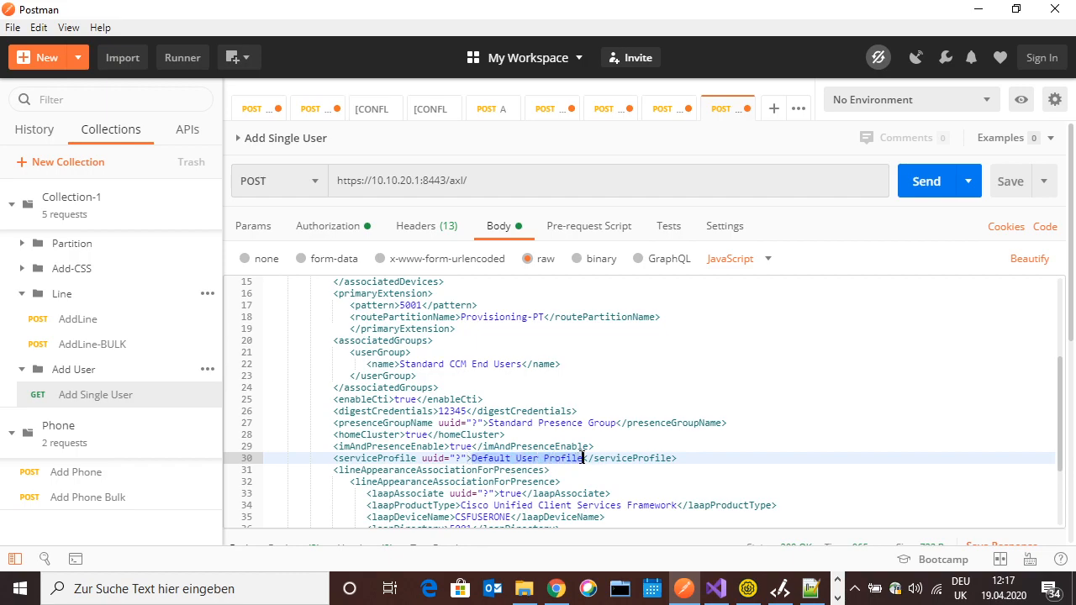
{"action": "key", "text": "alt+Tab"}
{"action": "left_click", "coordinate": [387, 348]}
{"action": "key", "text": "ctrl+v"}
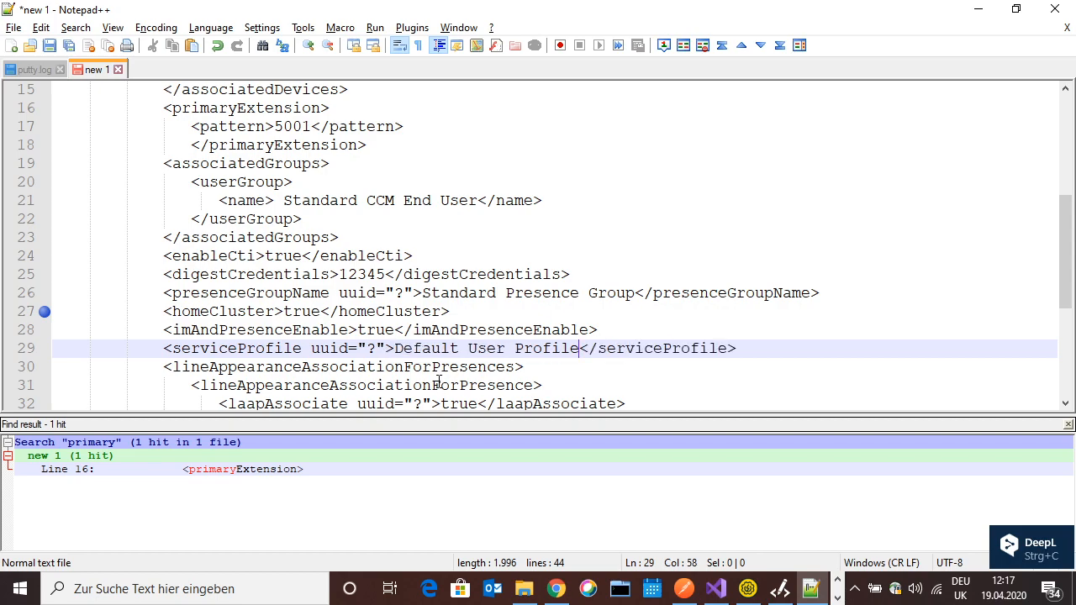
{"action": "key", "text": "alt+Tab"}
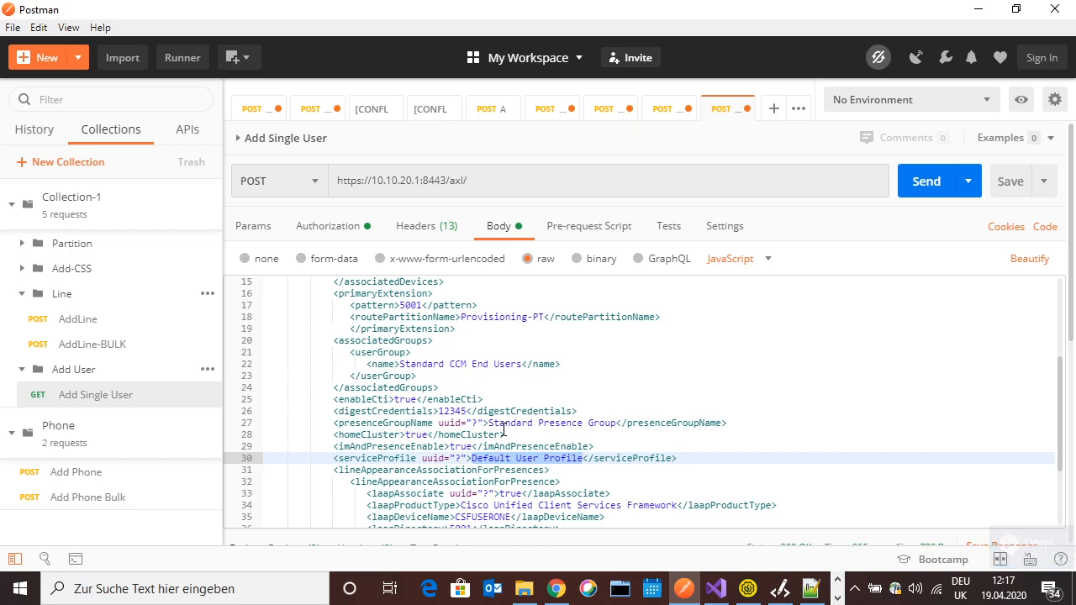
{"action": "key", "text": "alt+Tab"}
Select the lineAppearanceAssociationForPresences opening tag and scroll down through the association
{"action": "left_click", "coordinate": [415, 367]}
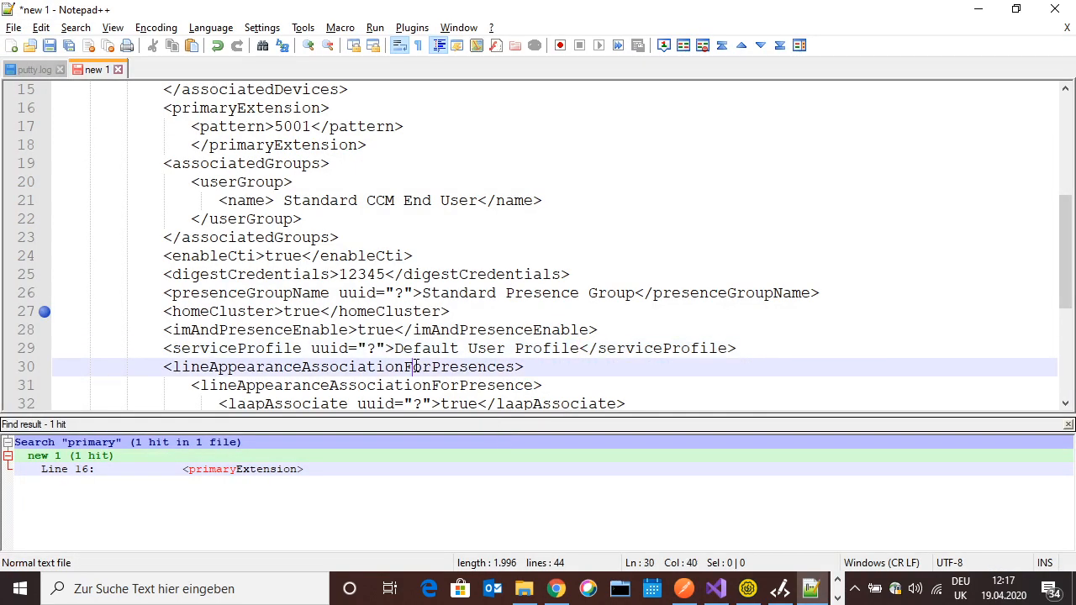
{"action": "left_click_drag", "start_coordinate": [163, 368], "coordinate": [523, 371]}
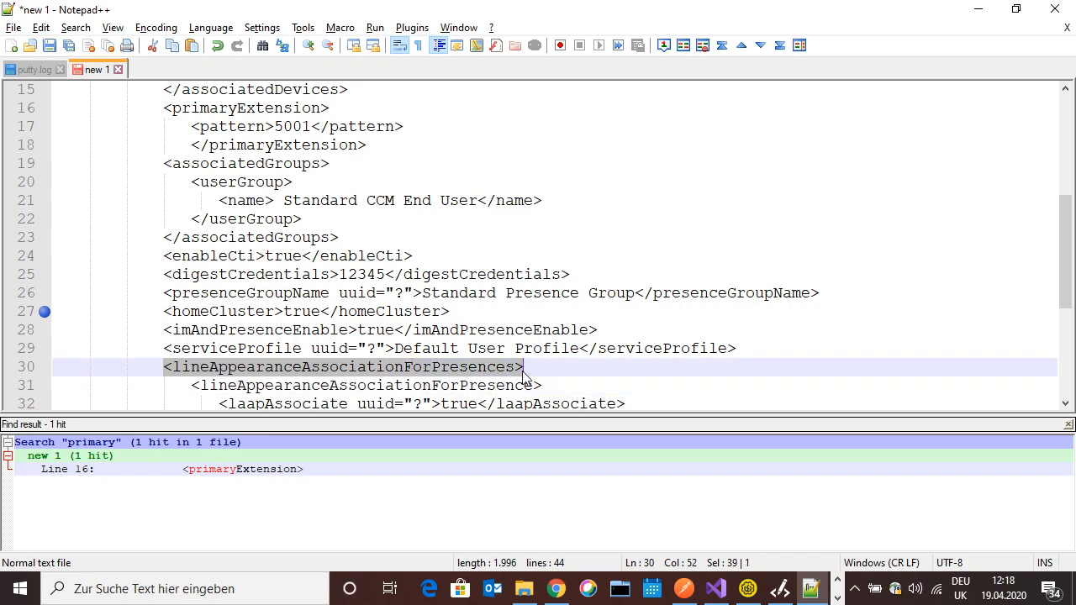
{"action": "scroll", "coordinate": [523, 375], "scroll_direction": "down", "scroll_amount": 5}
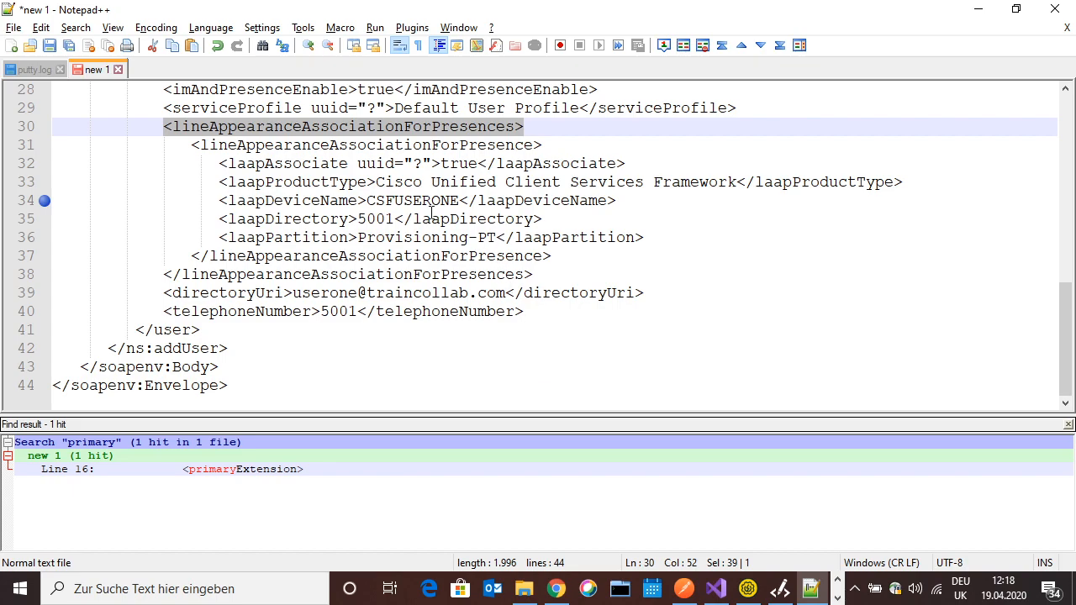
{"action": "left_click_drag", "start_coordinate": [478, 165], "coordinate": [442, 164]}
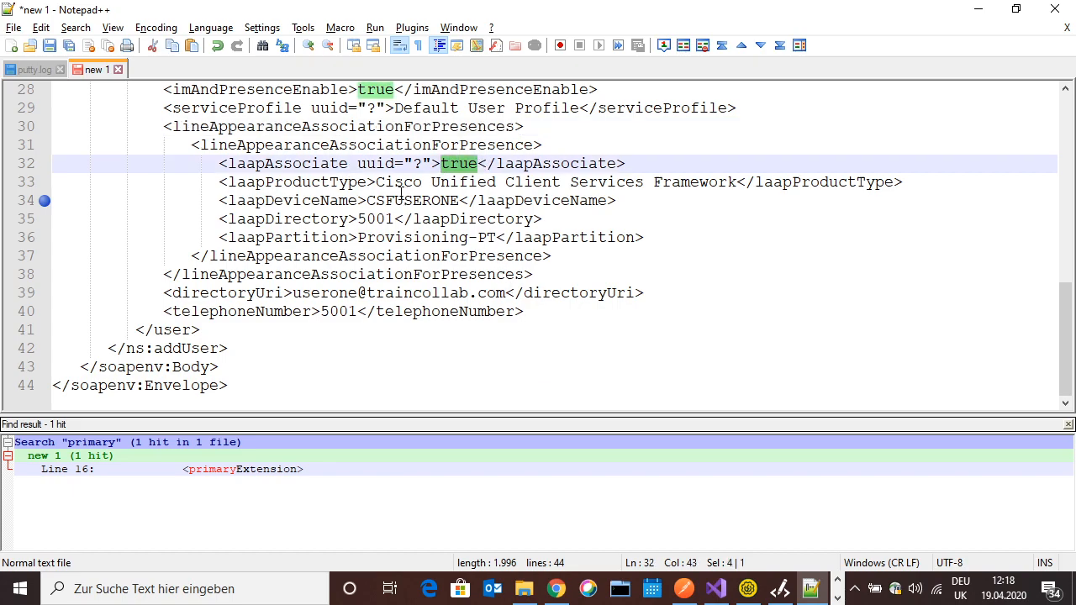
{"action": "left_click_drag", "start_coordinate": [375, 181], "coordinate": [736, 181]}
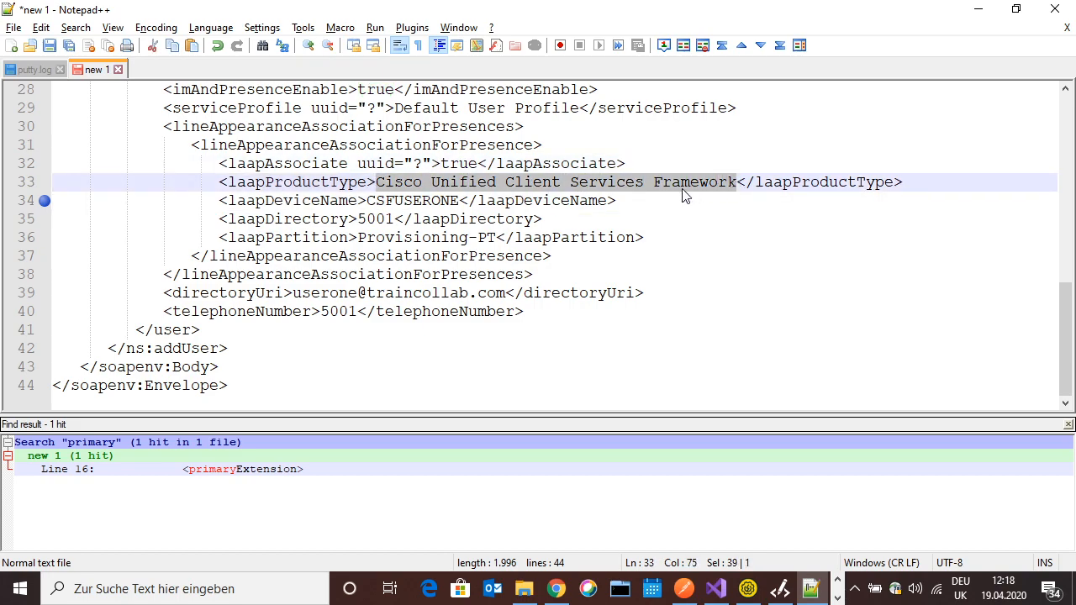
{"action": "left_click", "coordinate": [367, 200]}
{"action": "left_click_drag", "start_coordinate": [367, 201], "coordinate": [459, 202]}
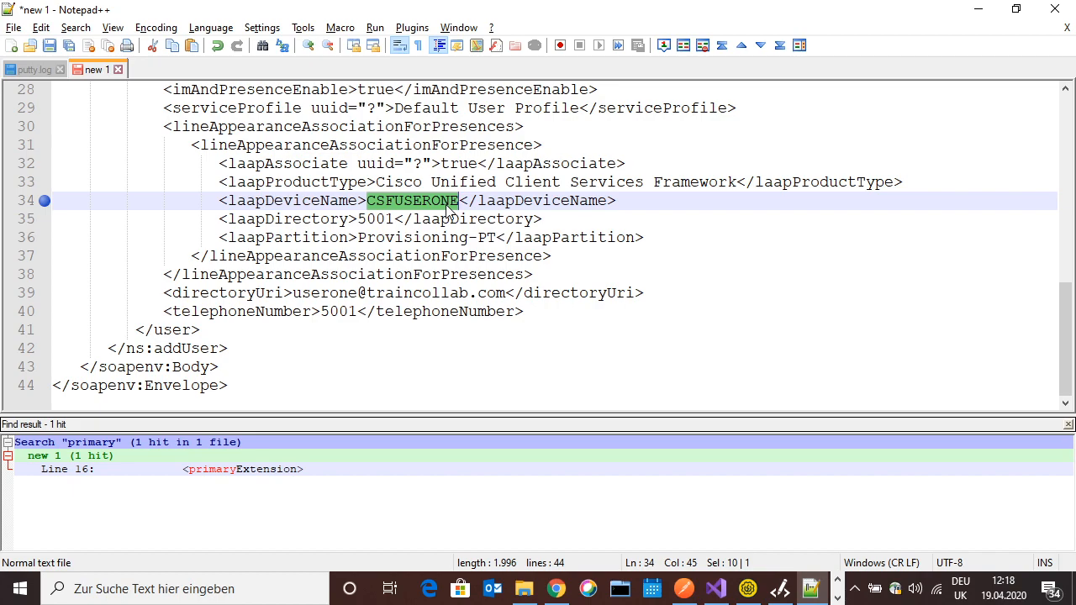
{"action": "left_click", "coordinate": [385, 181]}
{"action": "left_click_drag", "start_coordinate": [376, 181], "coordinate": [737, 181]}
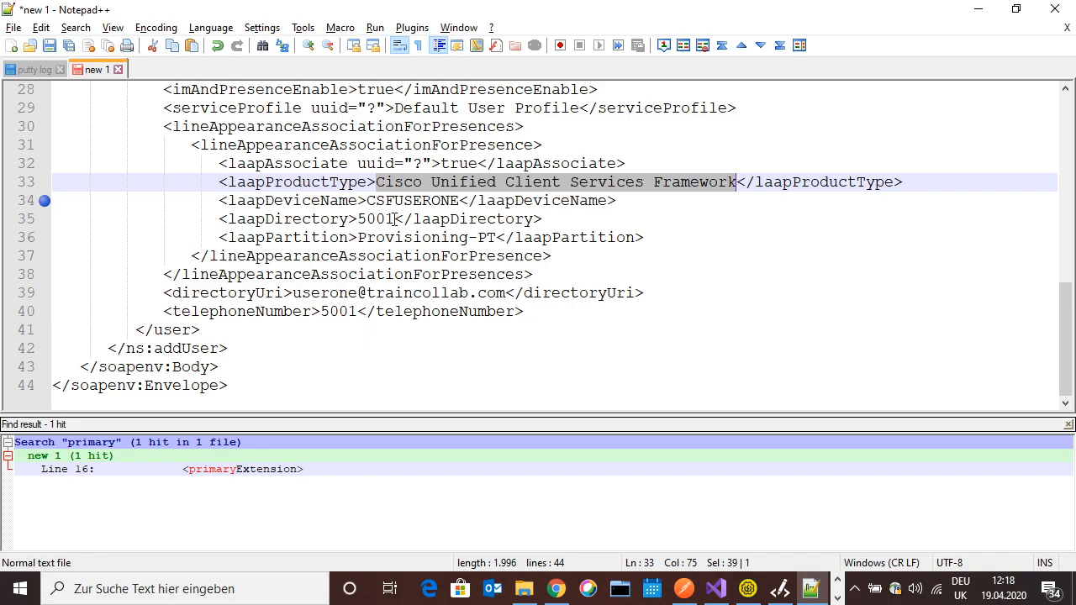
{"action": "left_click_drag", "start_coordinate": [395, 218], "coordinate": [506, 238]}
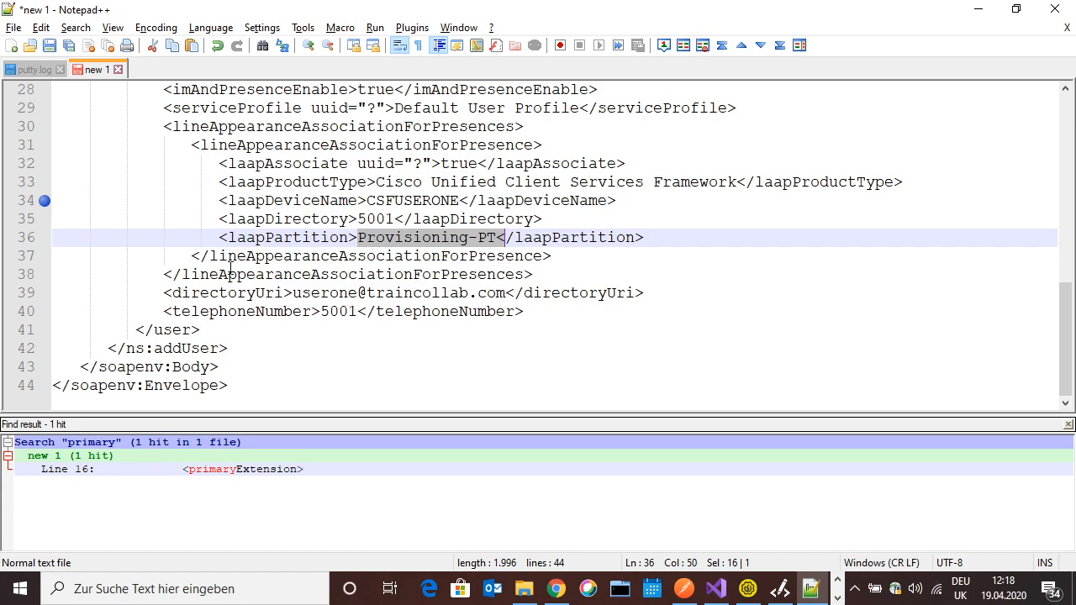
{"action": "left_click_drag", "start_coordinate": [534, 278], "coordinate": [162, 126]}
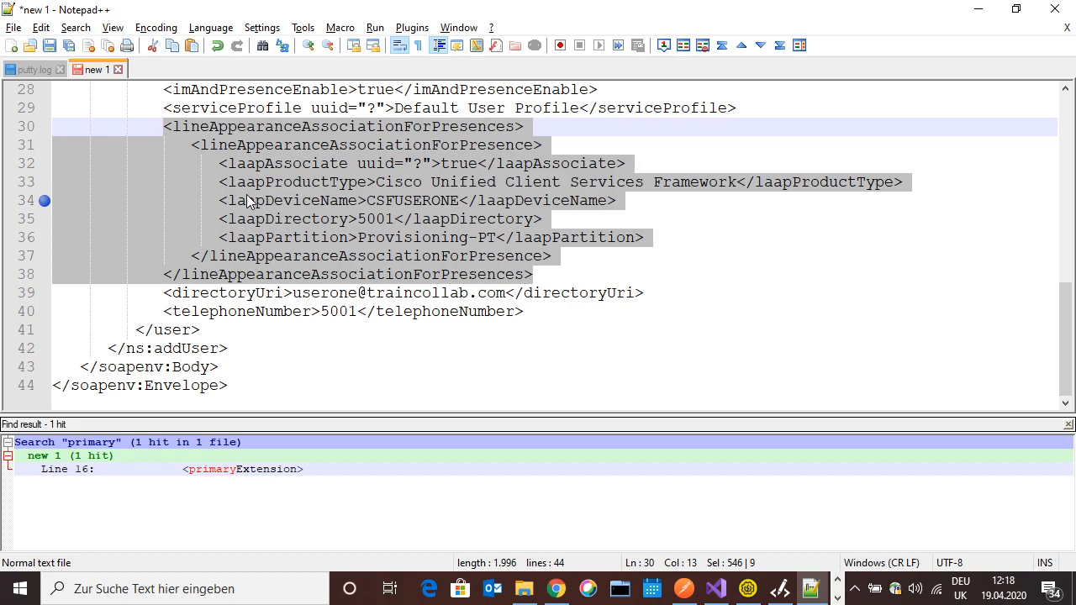
Check the directoryUri and telephoneNumber 5001 lines, then select the entire 44-line addUser request
{"action": "left_click", "coordinate": [294, 293]}
{"action": "left_click_drag", "start_coordinate": [294, 292], "coordinate": [360, 292]}
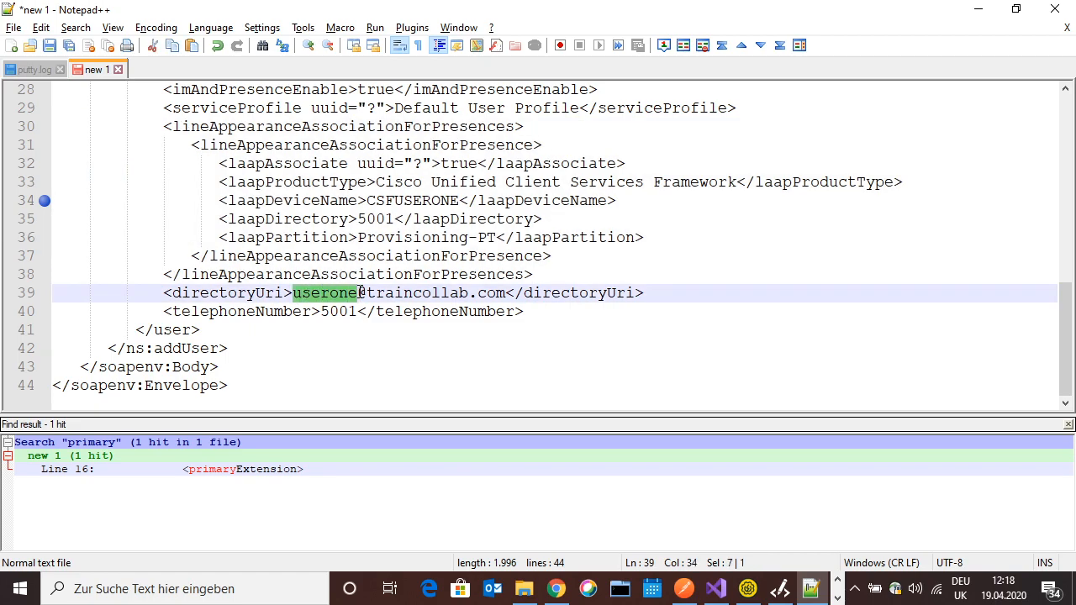
{"action": "left_click_drag", "start_coordinate": [360, 293], "coordinate": [378, 292]}
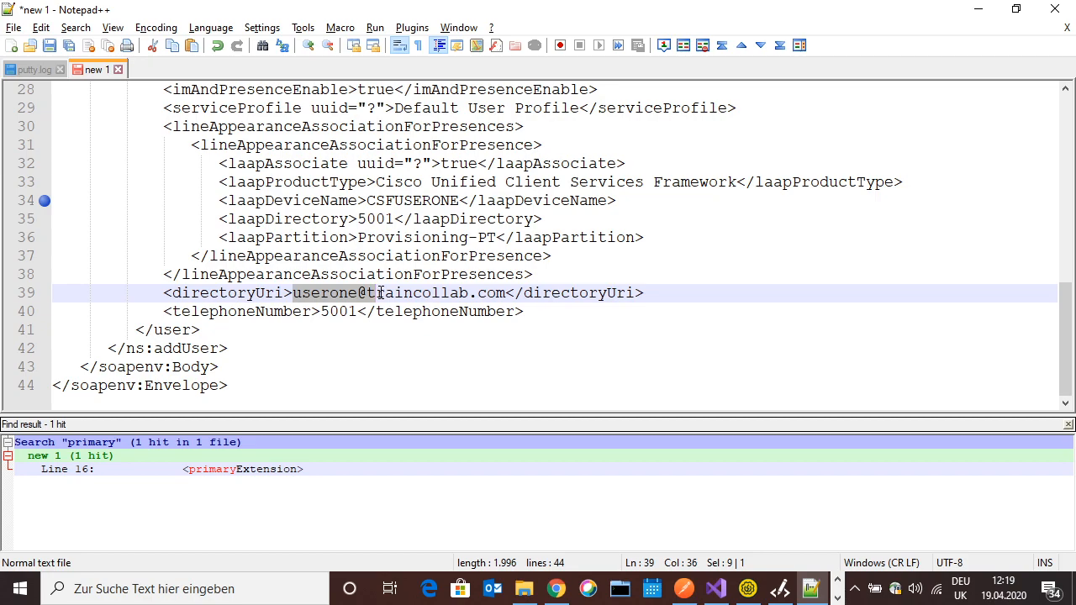
{"action": "left_click_drag", "start_coordinate": [379, 292], "coordinate": [504, 296]}
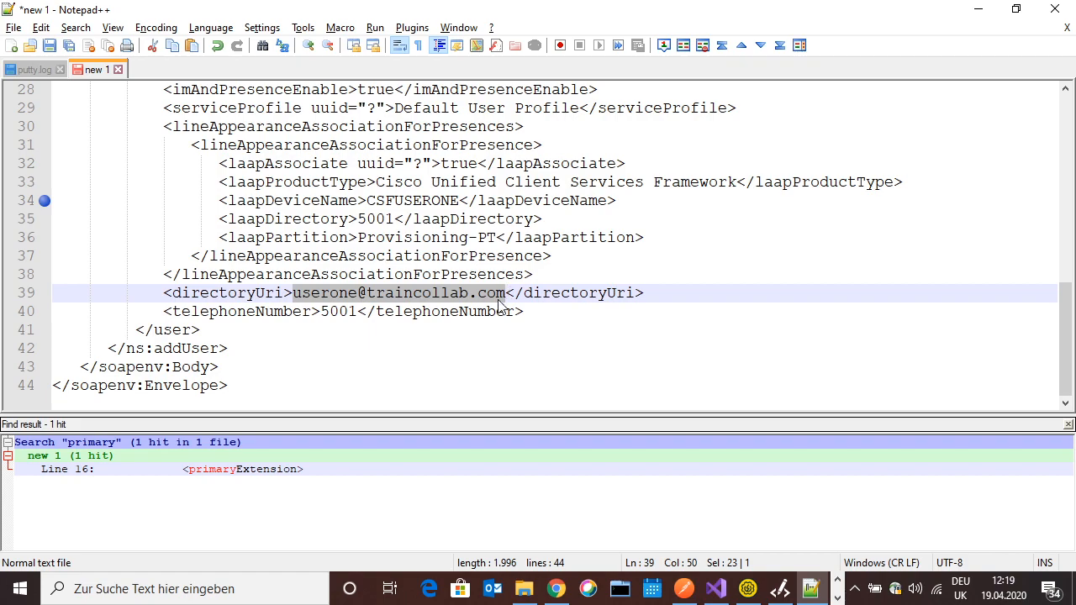
{"action": "left_click", "coordinate": [343, 320]}
{"action": "left_click_drag", "start_coordinate": [165, 311], "coordinate": [358, 307]}
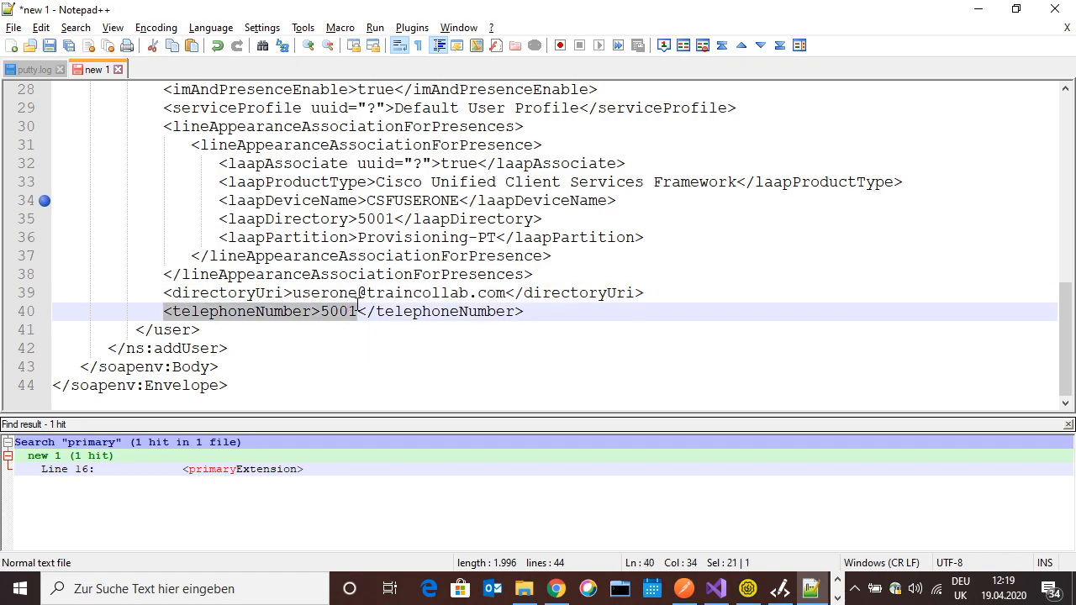
{"action": "left_click", "coordinate": [342, 312]}
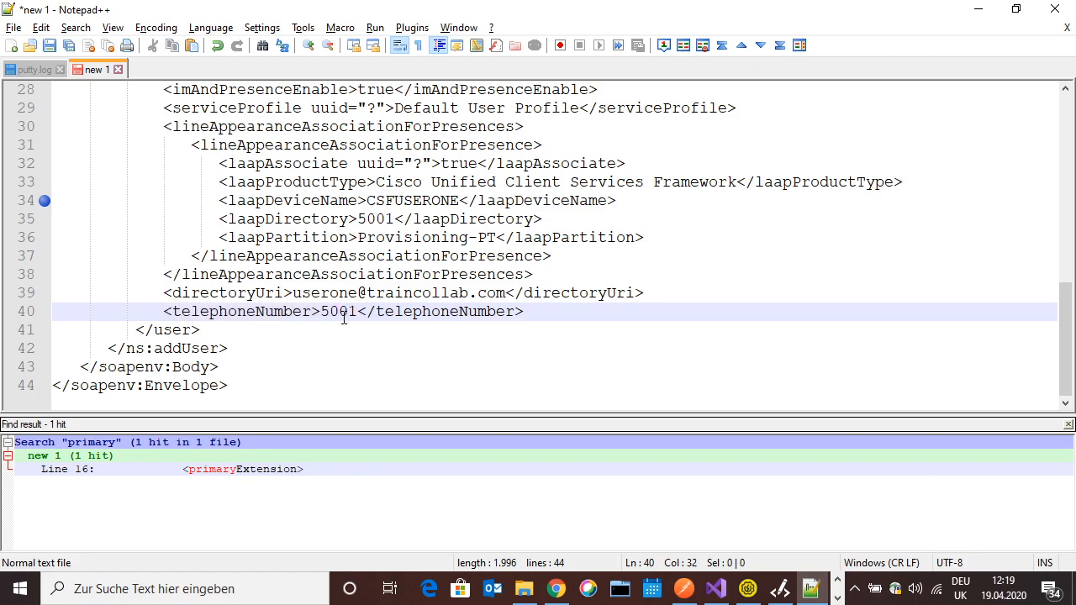
{"action": "left_click_drag", "start_coordinate": [244, 385], "coordinate": [89, 109]}
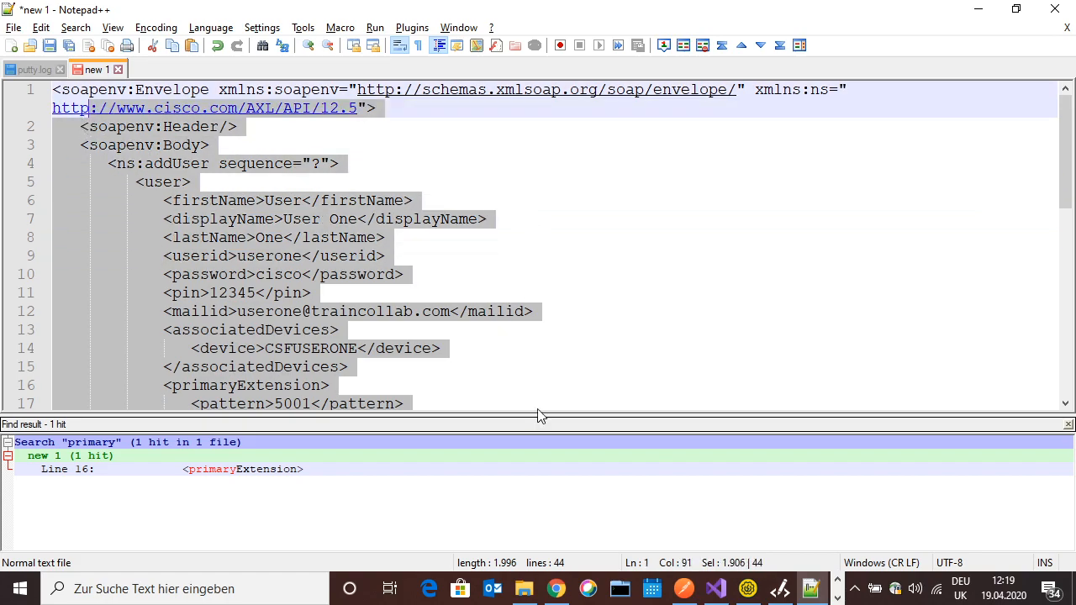
{"action": "left_click", "coordinate": [683, 589]}
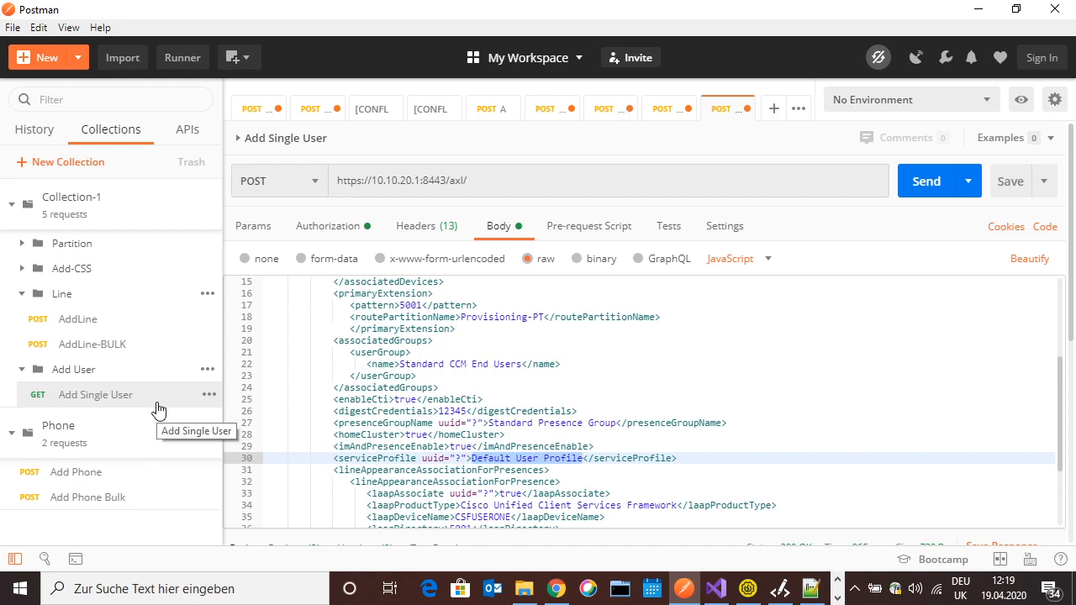
{"action": "left_click", "coordinate": [313, 182]}
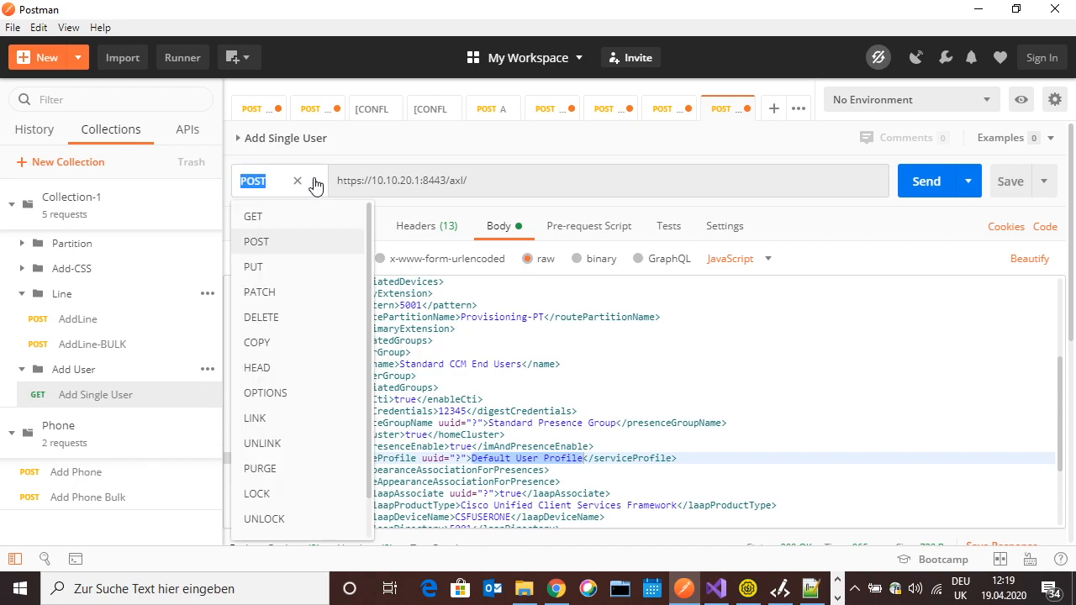
{"action": "left_click", "coordinate": [274, 246]}
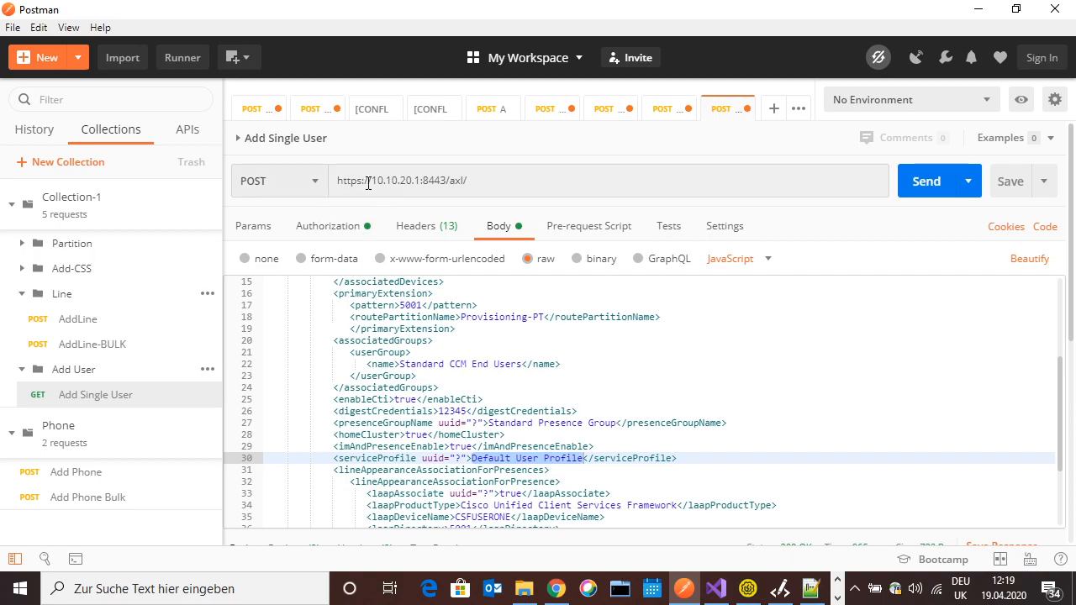
{"action": "left_click_drag", "start_coordinate": [500, 183], "coordinate": [337, 182]}
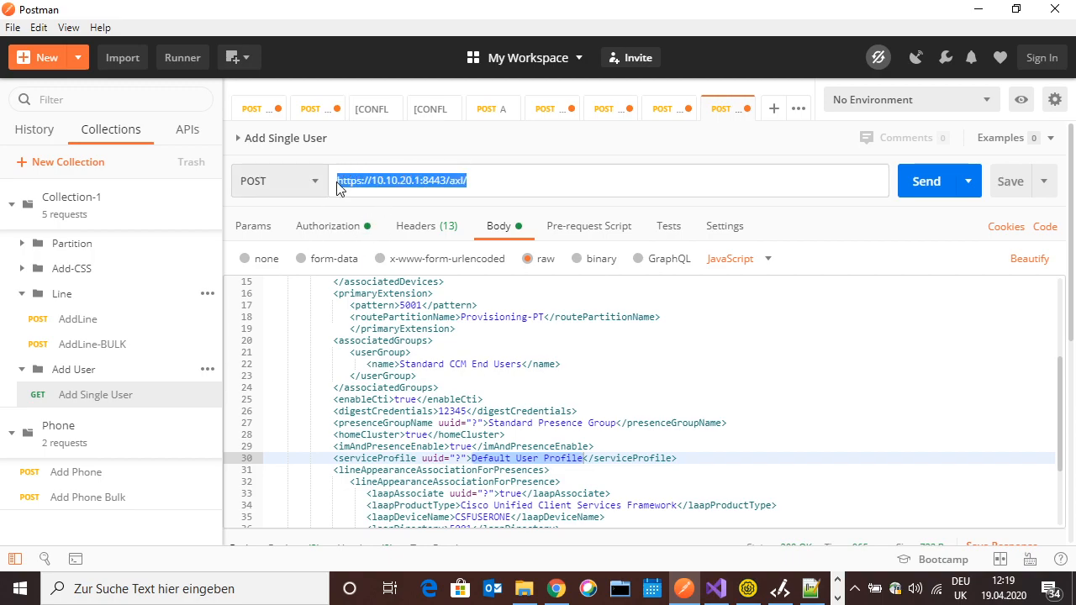
{"action": "left_click", "coordinate": [393, 183]}
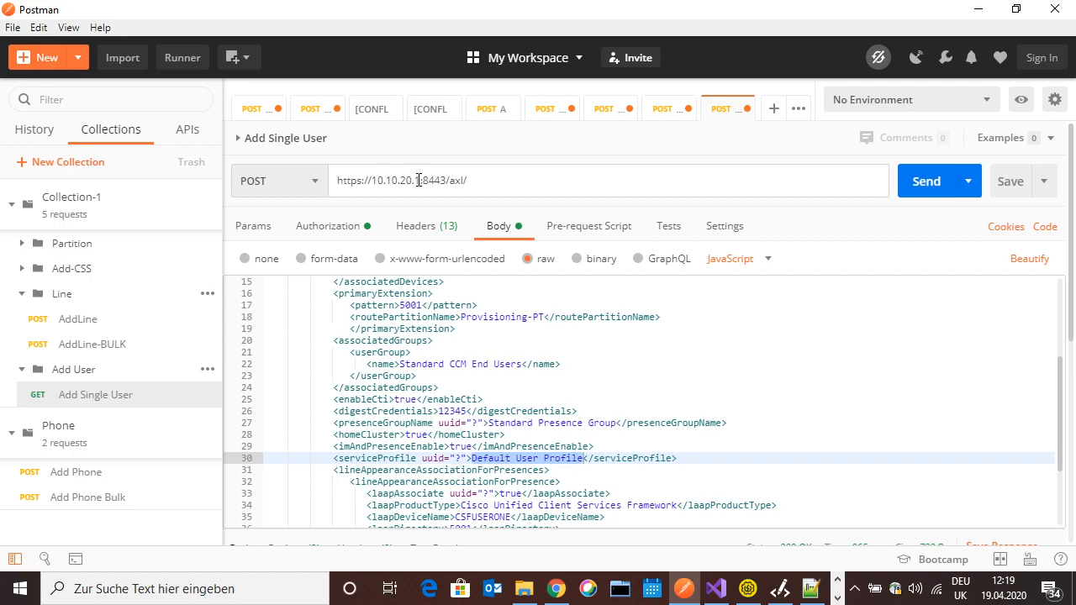
{"action": "left_click_drag", "start_coordinate": [503, 183], "coordinate": [465, 180]}
{"action": "left_click", "coordinate": [507, 184]}
Set the request's Basic Auth username to apiuser and enter the API user's password
{"action": "left_click", "coordinate": [325, 233]}
{"action": "double_click", "coordinate": [713, 332]}
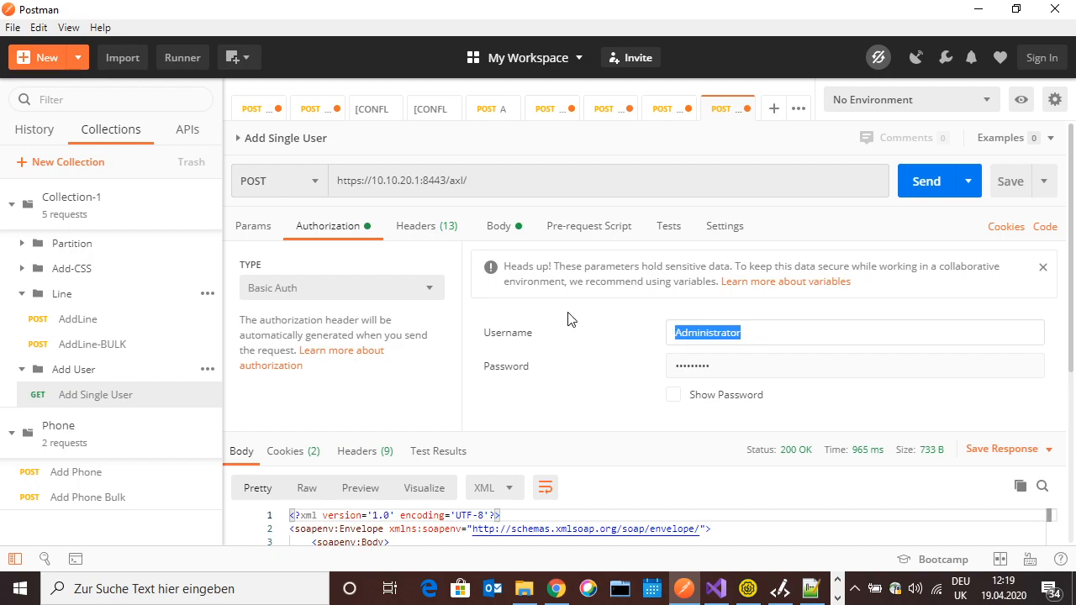
{"action": "type", "text": "apiuser"}
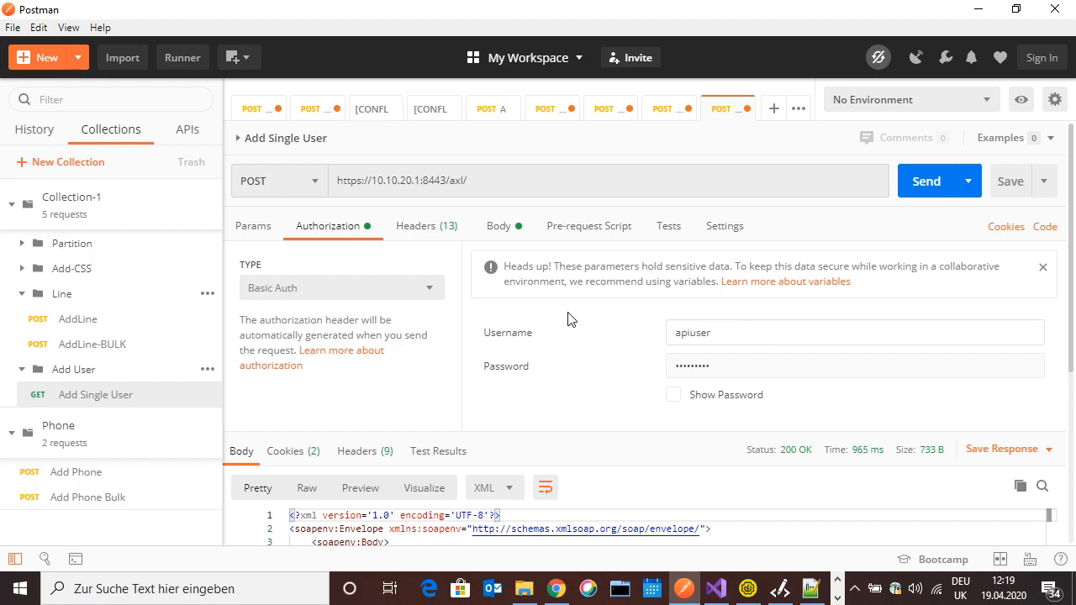
{"action": "key", "text": "Tab"}
{"action": "type", "text": "cisco"}
Check the SOAPAction header reads CUCM:DB ver=12.5 addUser, then bring Visual Studio forward
{"action": "left_click", "coordinate": [422, 230]}
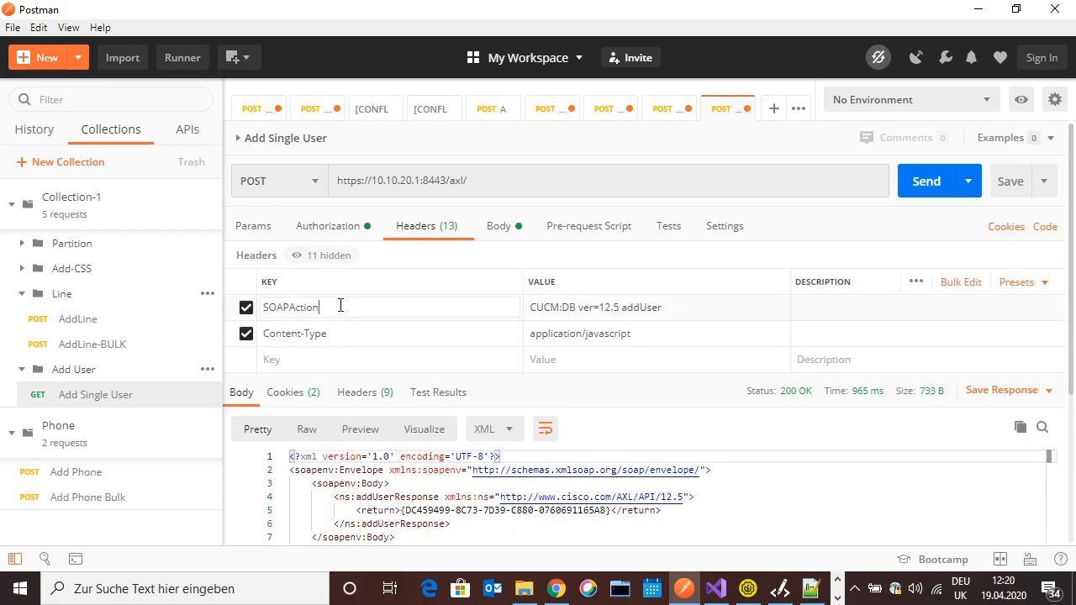
{"action": "left_click_drag", "start_coordinate": [334, 307], "coordinate": [262, 306]}
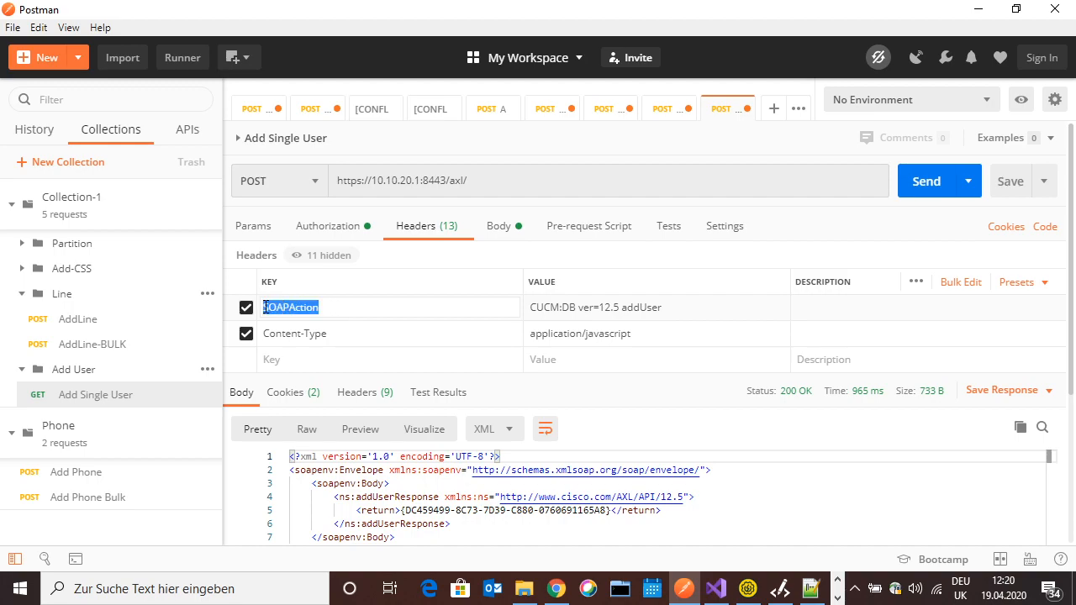
{"action": "left_click_drag", "start_coordinate": [531, 307], "coordinate": [658, 308]}
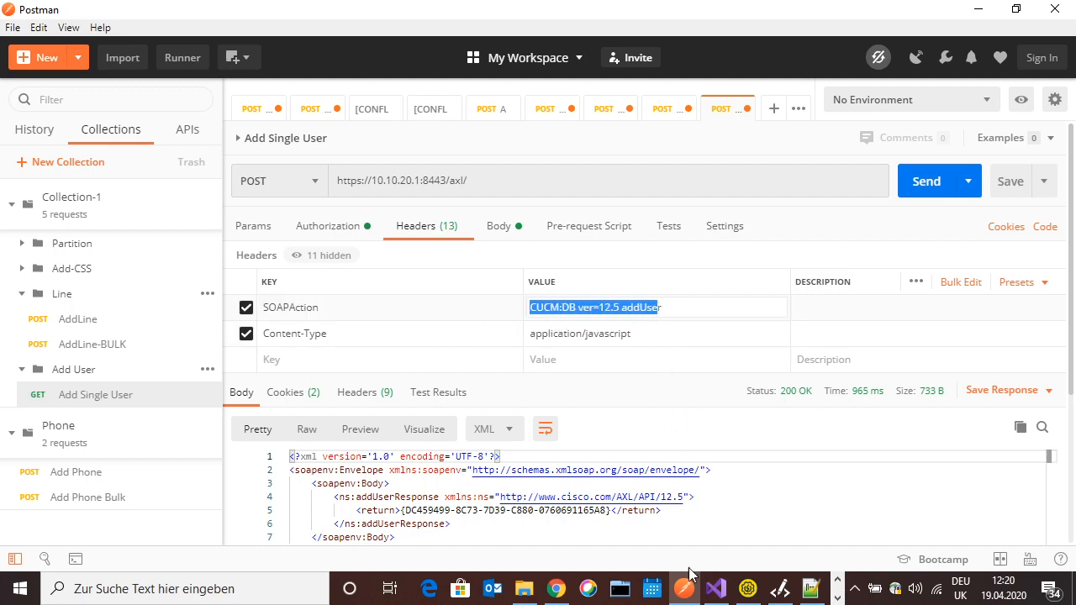
{"action": "left_click", "coordinate": [713, 589]}
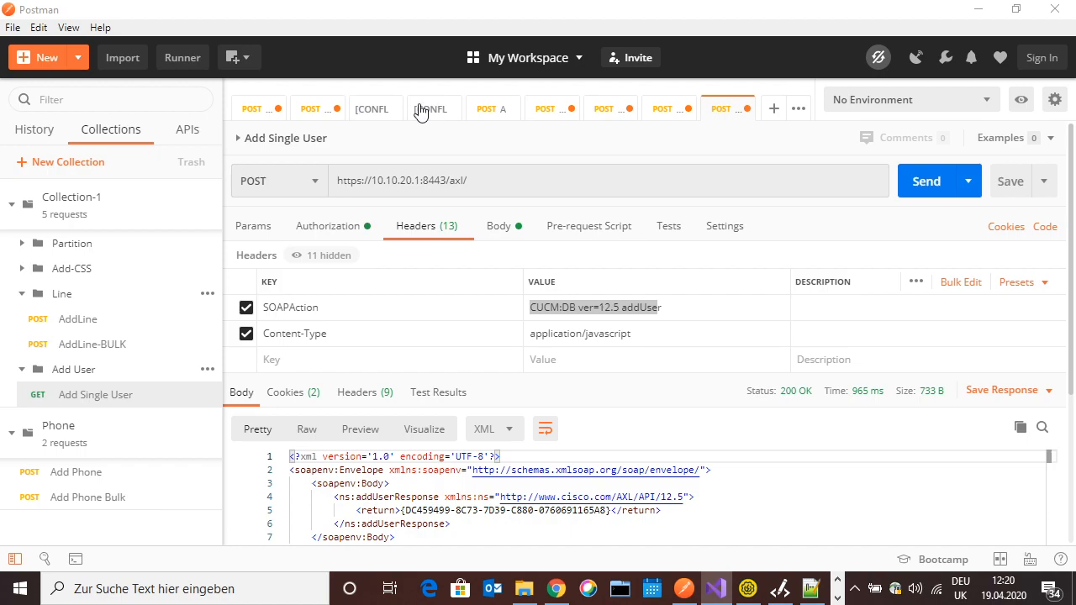
{"action": "left_click_drag", "start_coordinate": [0, 92], "coordinate": [430, 79]}
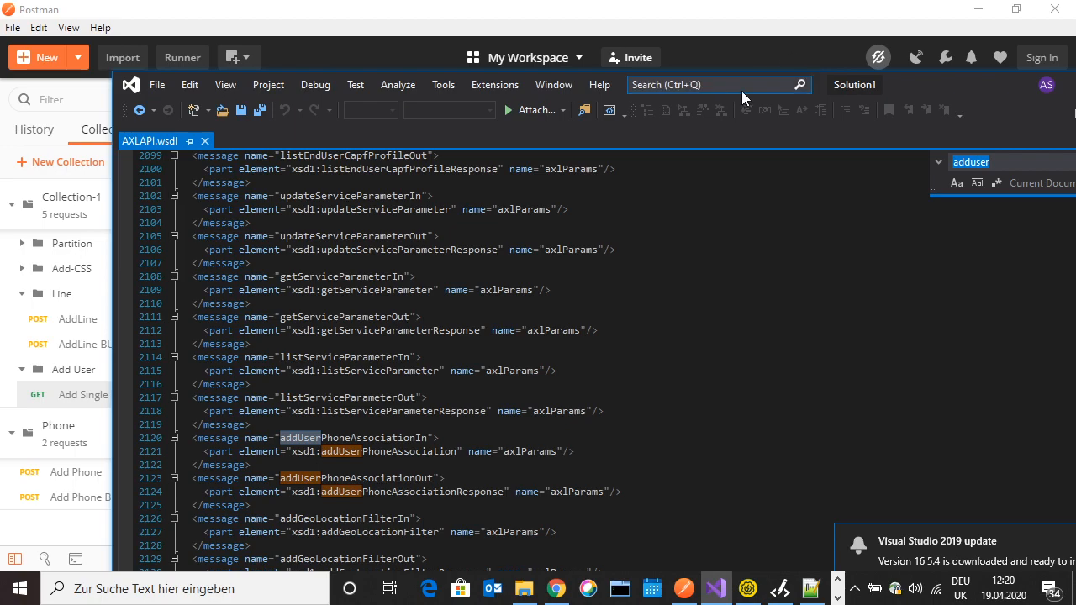
Maximize Visual Studio and dismiss the update notification over AXLAPI.wsdl
{"action": "double_click", "coordinate": [923, 82]}
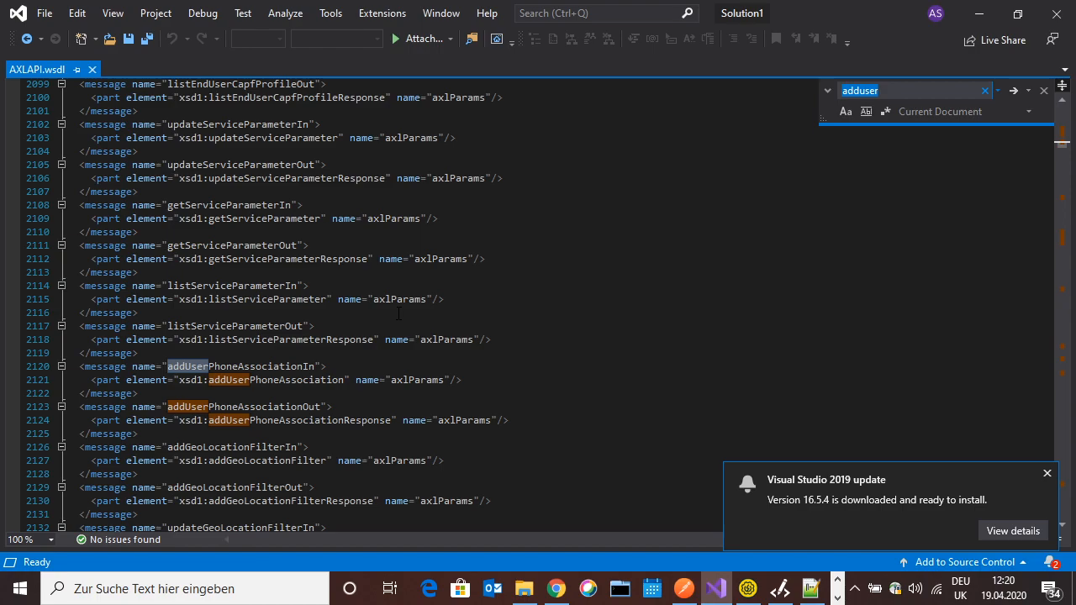
{"action": "left_click", "coordinate": [1047, 476]}
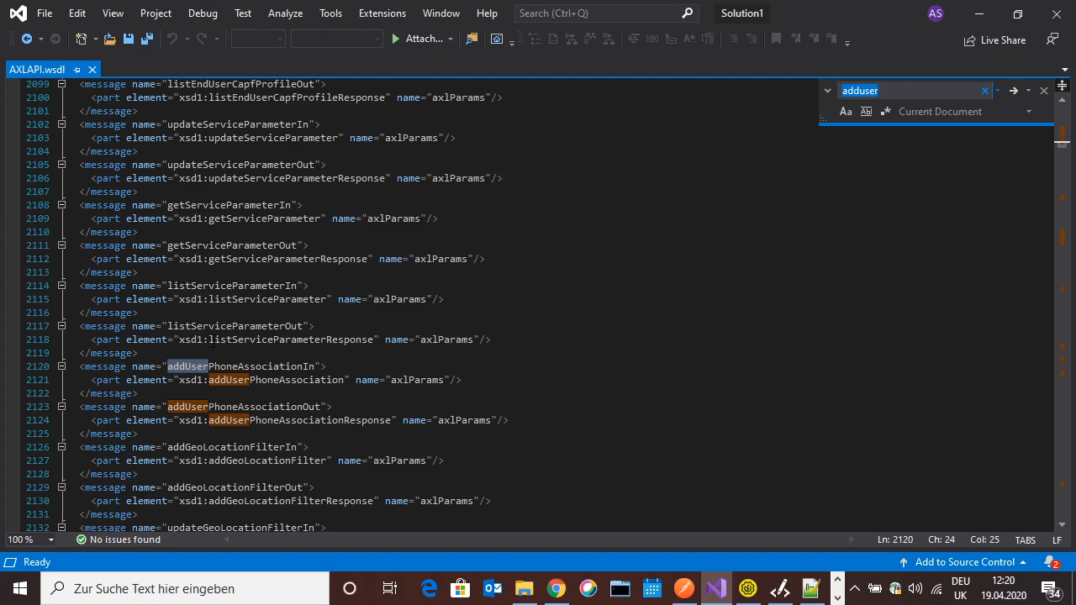
{"action": "scroll", "coordinate": [538, 303], "scroll_direction": "down", "scroll_amount": 13}
{"action": "scroll", "coordinate": [538, 302], "scroll_direction": "up", "scroll_amount": 20}
{"action": "scroll", "coordinate": [538, 303], "scroll_direction": "up", "scroll_amount": 20}
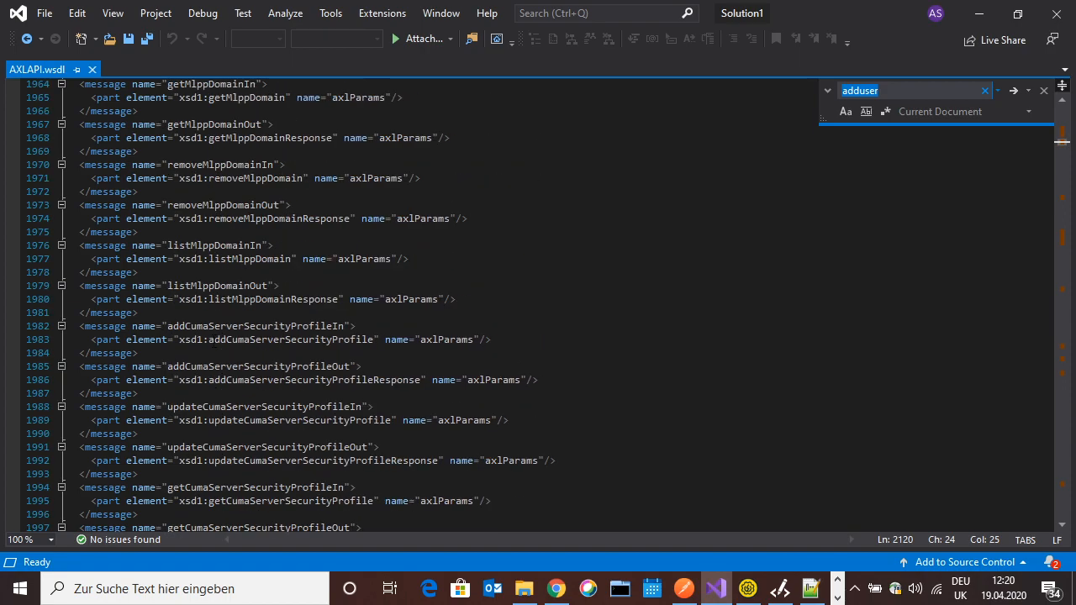
{"action": "scroll", "coordinate": [538, 303], "scroll_direction": "up", "scroll_amount": 20}
Step through the adduser matches, past addUserGroup, to the addUser operation definition
{"action": "left_click", "coordinate": [898, 91]}
{"action": "key", "text": "Return"}
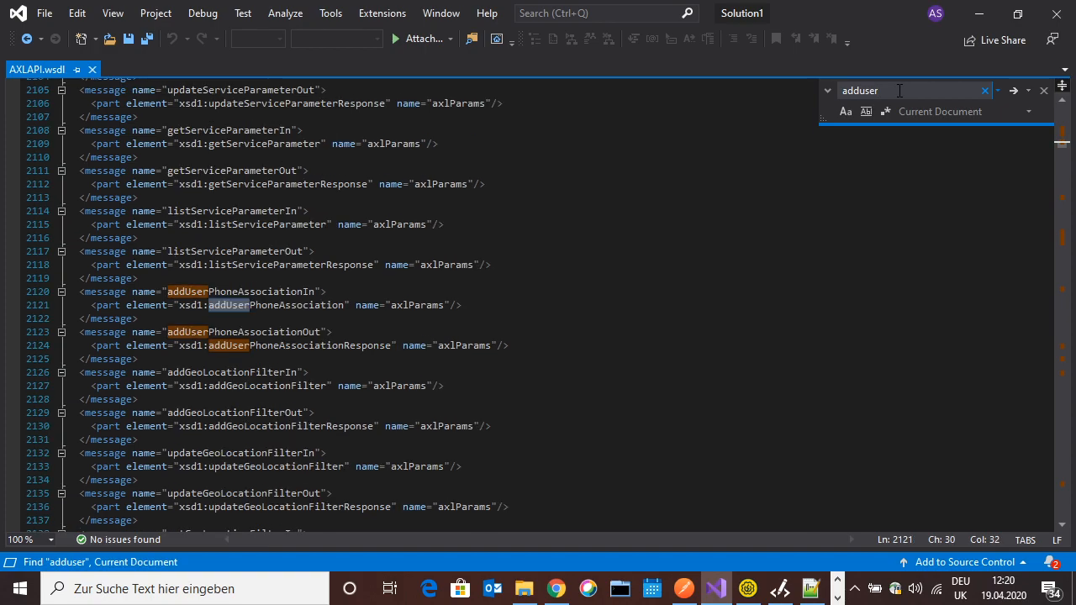
{"action": "key", "text": "Return"}
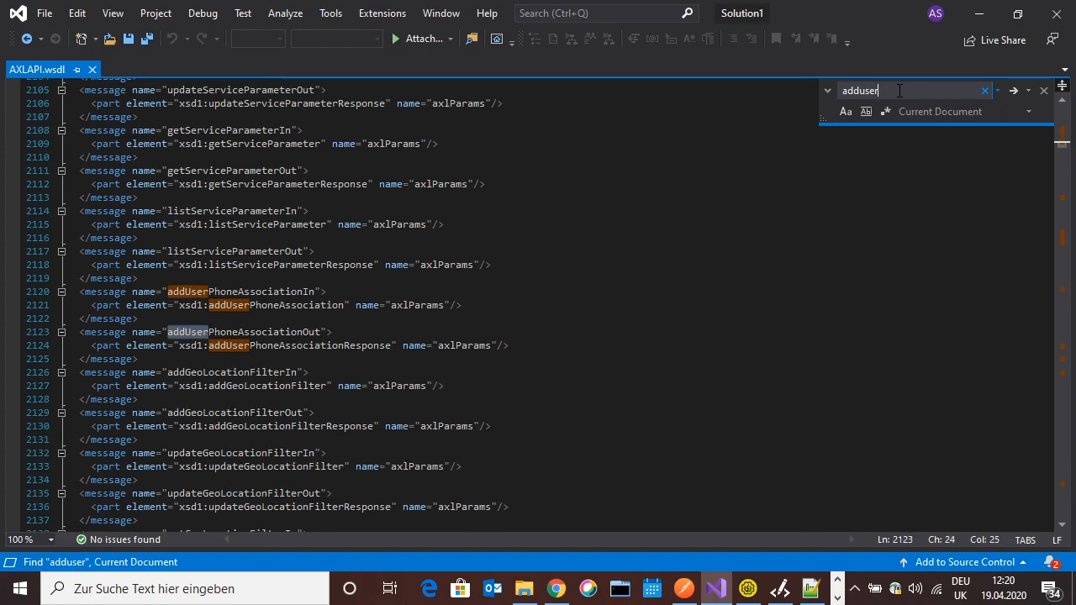
{"action": "key", "text": "Return"}
{"action": "key", "text": "Return"}
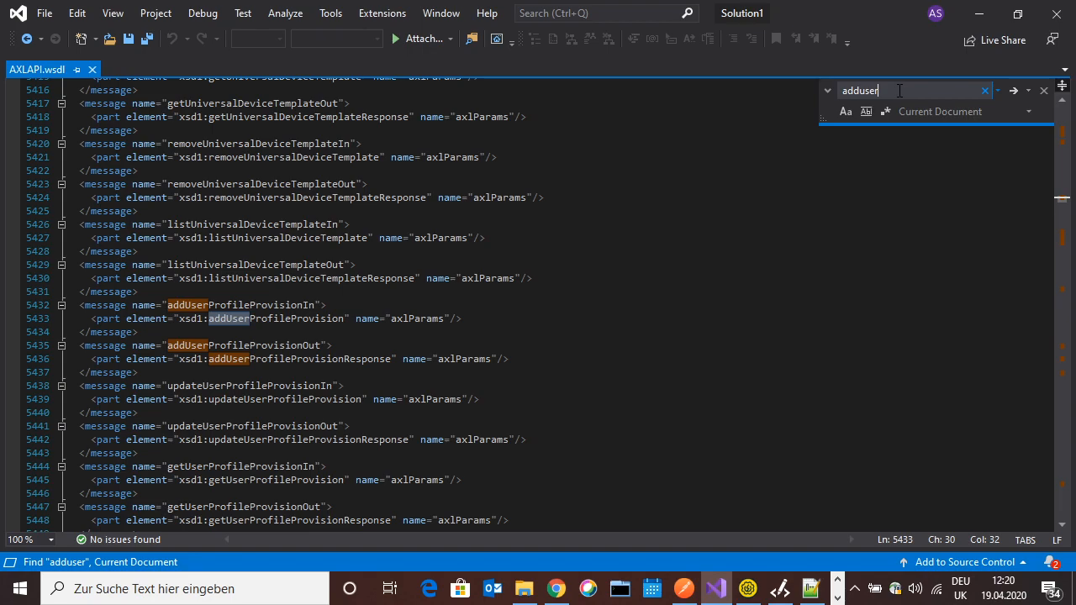
{"action": "key", "text": "Return"}
{"action": "key", "text": "Return"}
{"action": "key", "text": "Return"}
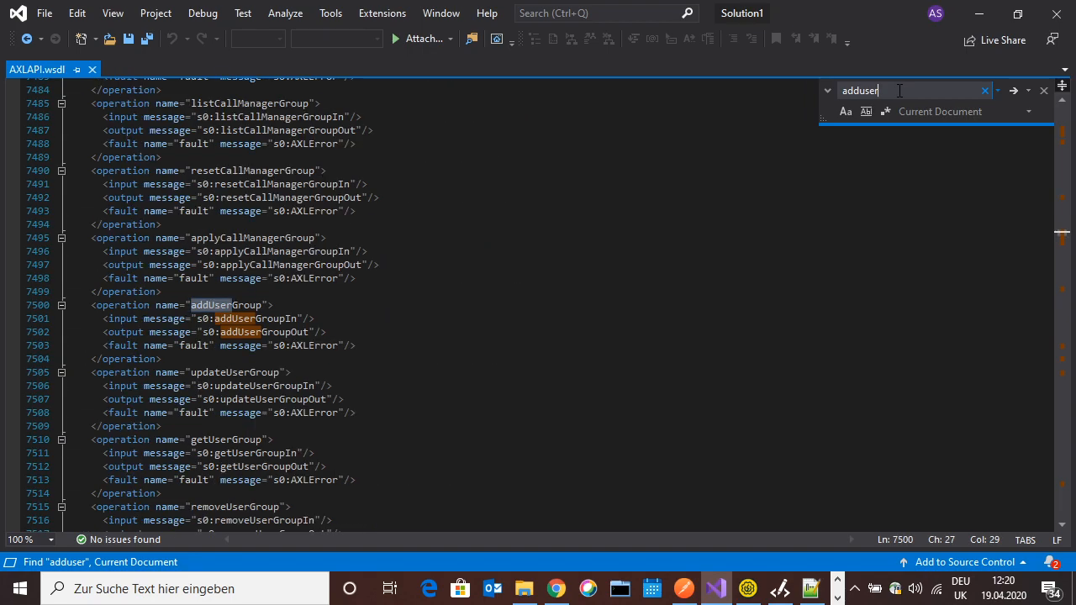
{"action": "key", "text": "Return"}
{"action": "key", "text": "Return"}
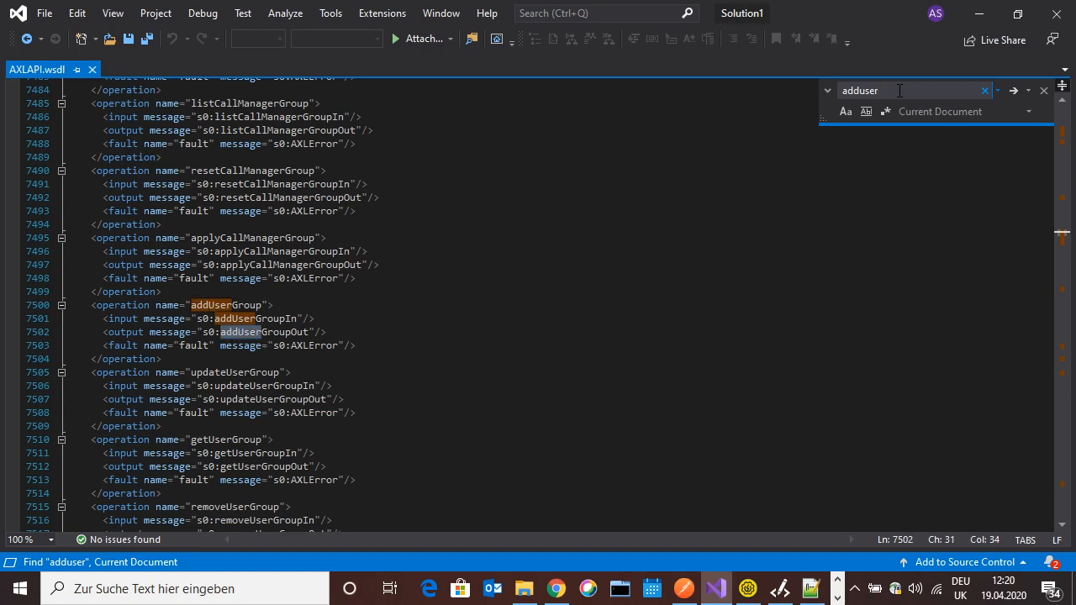
{"action": "key", "text": "Return"}
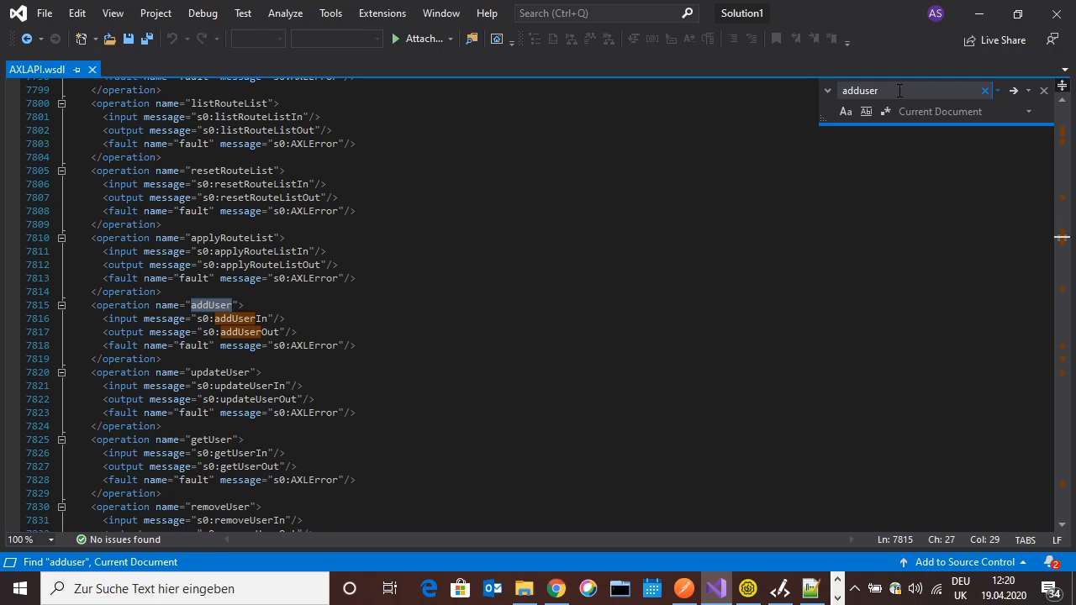
{"action": "key", "text": "Return"}
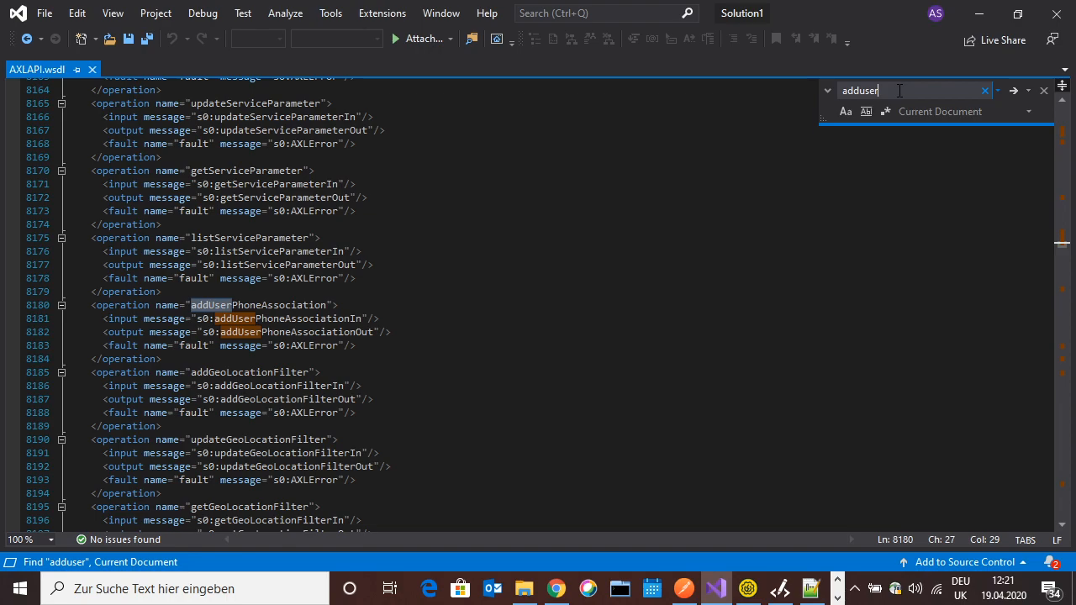
Change the Find term to addLine and jump to the first match, addLineGroup
{"action": "key", "text": "Return"}
{"action": "key", "text": "BackSpace"}
{"action": "key", "text": "BackSpace"}
{"action": "key", "text": "BackSpace"}
{"action": "key", "text": "BackSpace"}
{"action": "type", "text": "Line"}
{"action": "key", "text": "Return"}
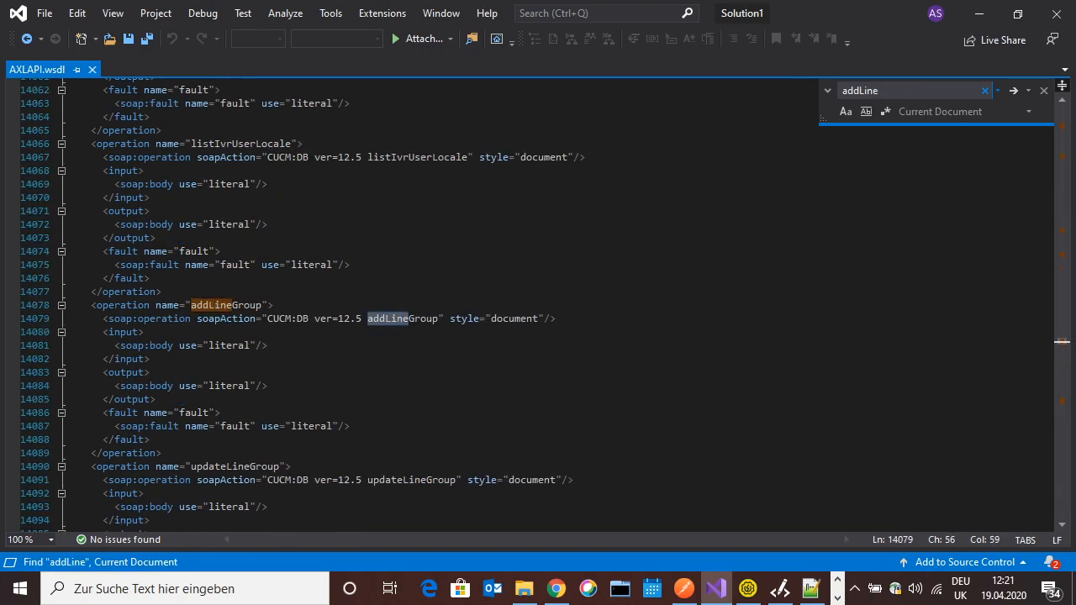
Locate the addLine operation, highlight its soapAction CUCM:DB ver=12.5 addLine, then minimize Visual Studio
{"action": "key", "text": "Return"}
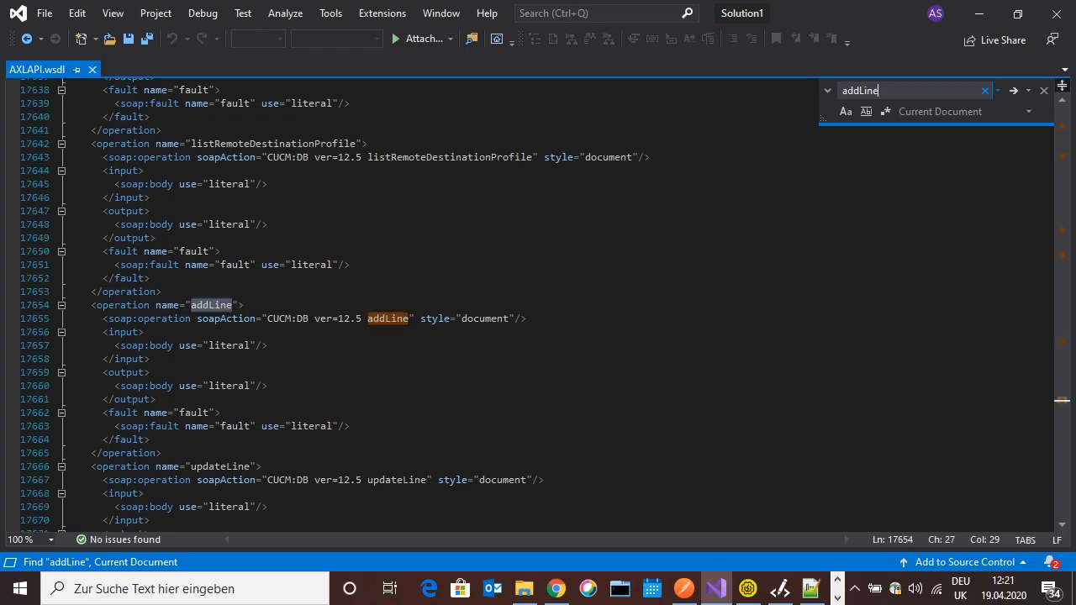
{"action": "left_click", "coordinate": [191, 306]}
{"action": "left_click_drag", "start_coordinate": [192, 306], "coordinate": [235, 306]}
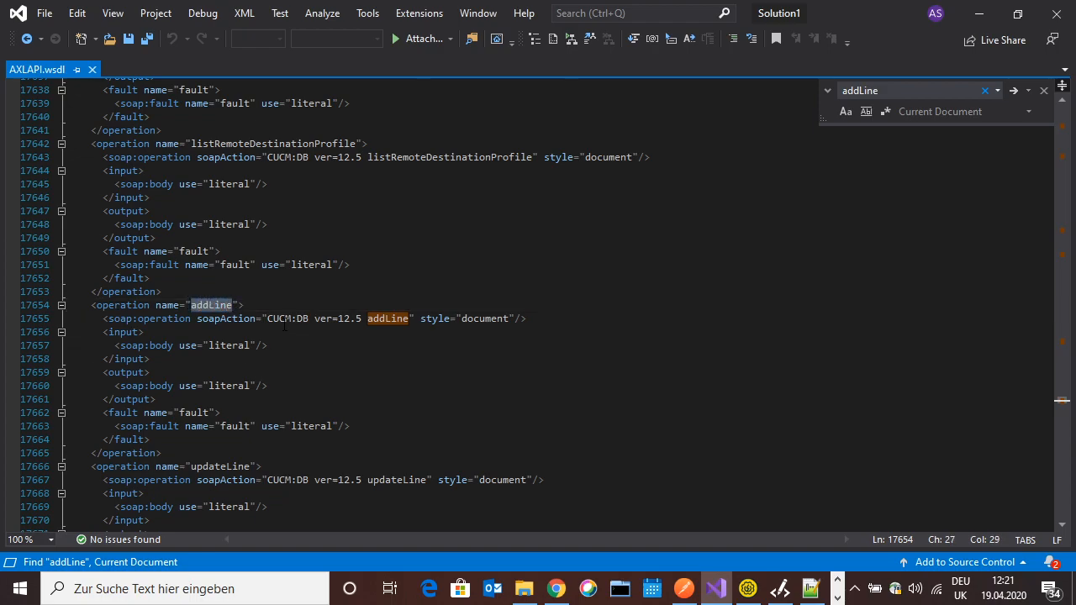
{"action": "left_click_drag", "start_coordinate": [196, 320], "coordinate": [410, 319]}
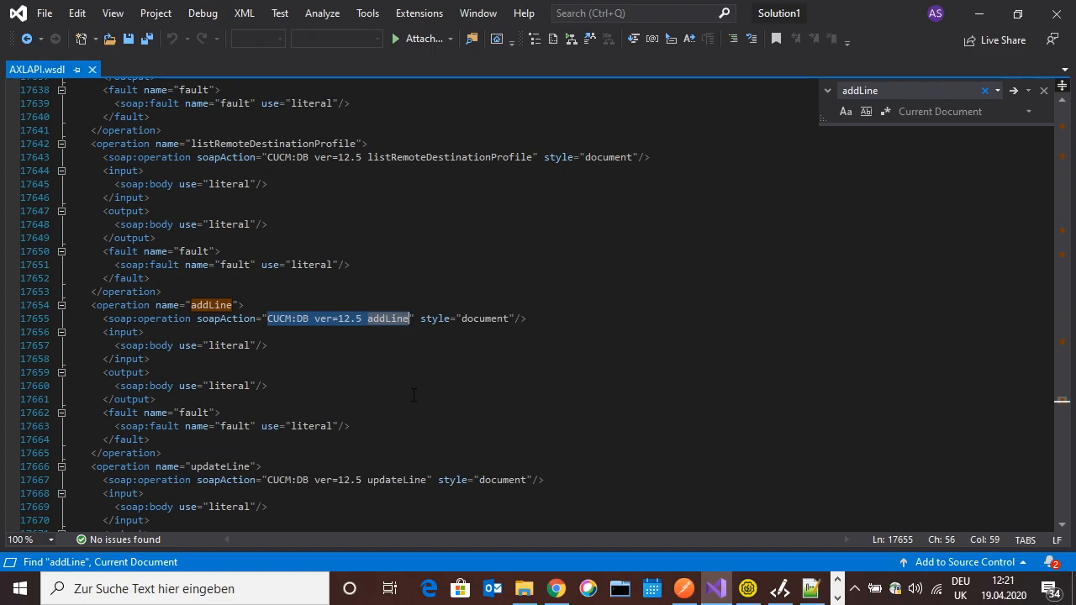
{"action": "left_click", "coordinate": [980, 13]}
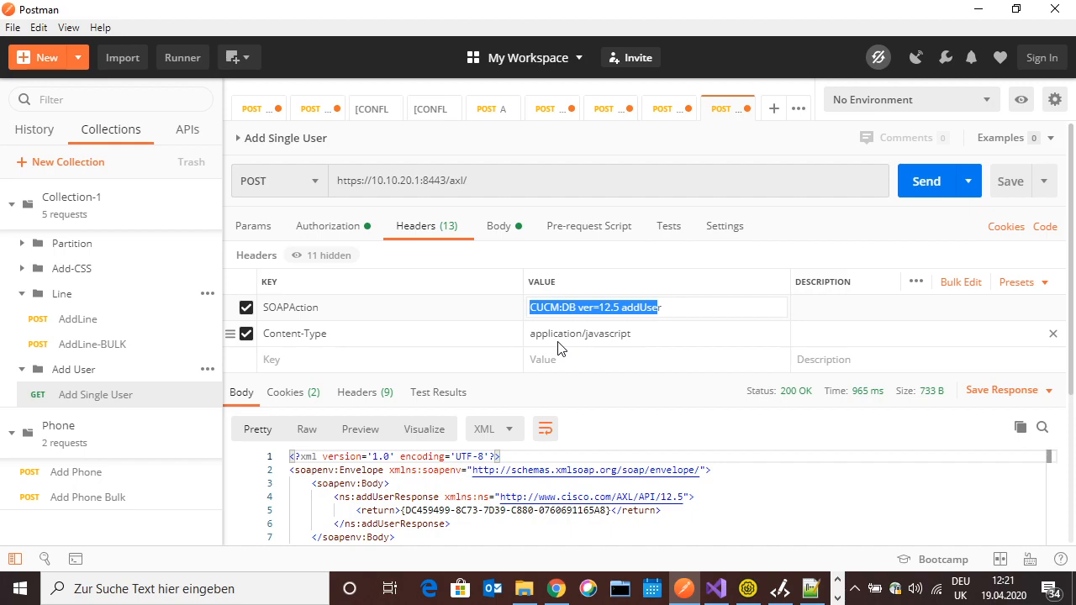
Check the Content-Type header and scroll through the addUser XML request body
{"action": "left_click", "coordinate": [682, 307]}
{"action": "left_click", "coordinate": [647, 334]}
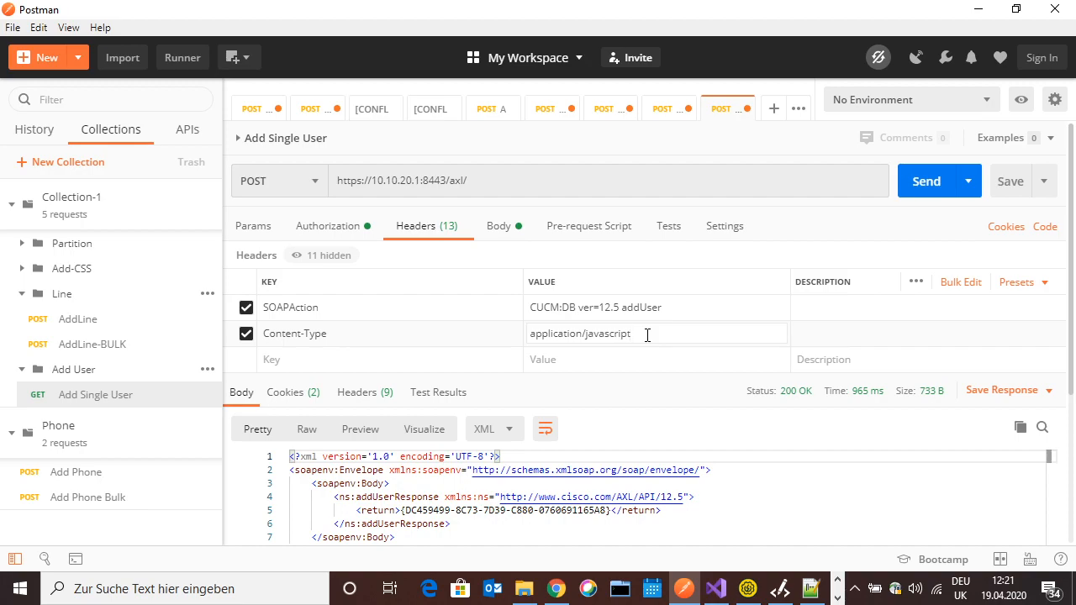
{"action": "left_click", "coordinate": [499, 226]}
{"action": "left_click", "coordinate": [811, 588]}
{"action": "left_click", "coordinate": [810, 589]}
{"action": "left_click", "coordinate": [458, 379]}
{"action": "scroll", "coordinate": [458, 379], "scroll_direction": "up", "scroll_amount": 4}
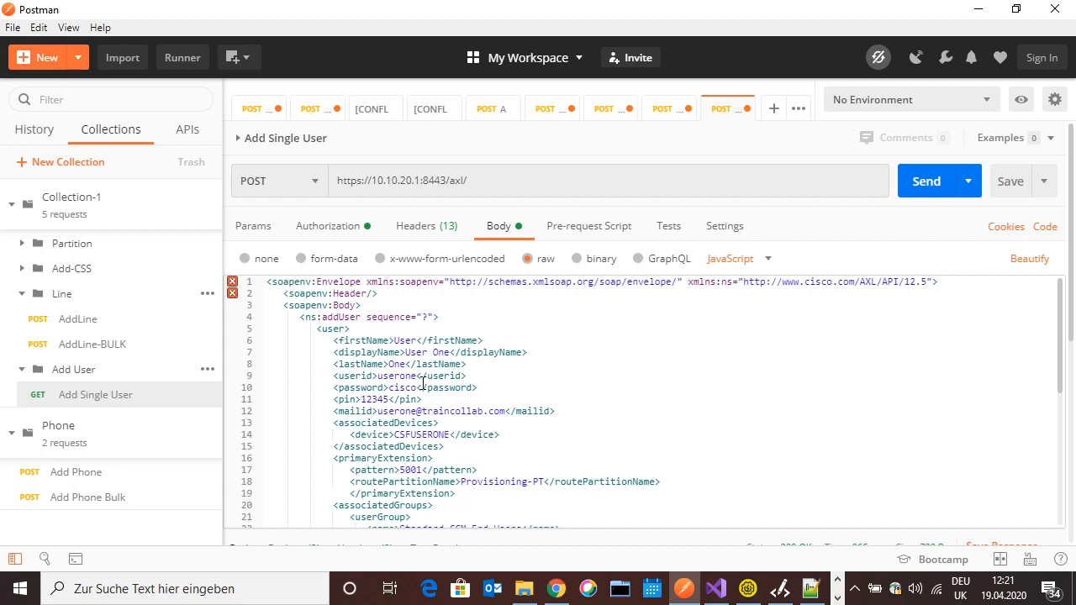
{"action": "scroll", "coordinate": [432, 339], "scroll_direction": "down", "scroll_amount": 6}
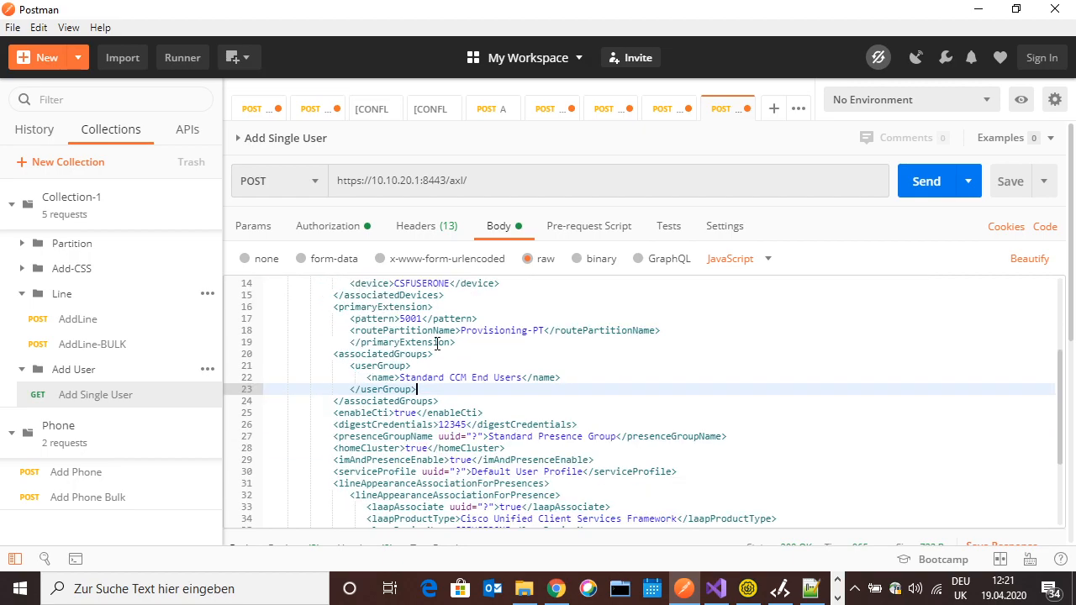
{"action": "scroll", "coordinate": [448, 351], "scroll_direction": "down", "scroll_amount": 5}
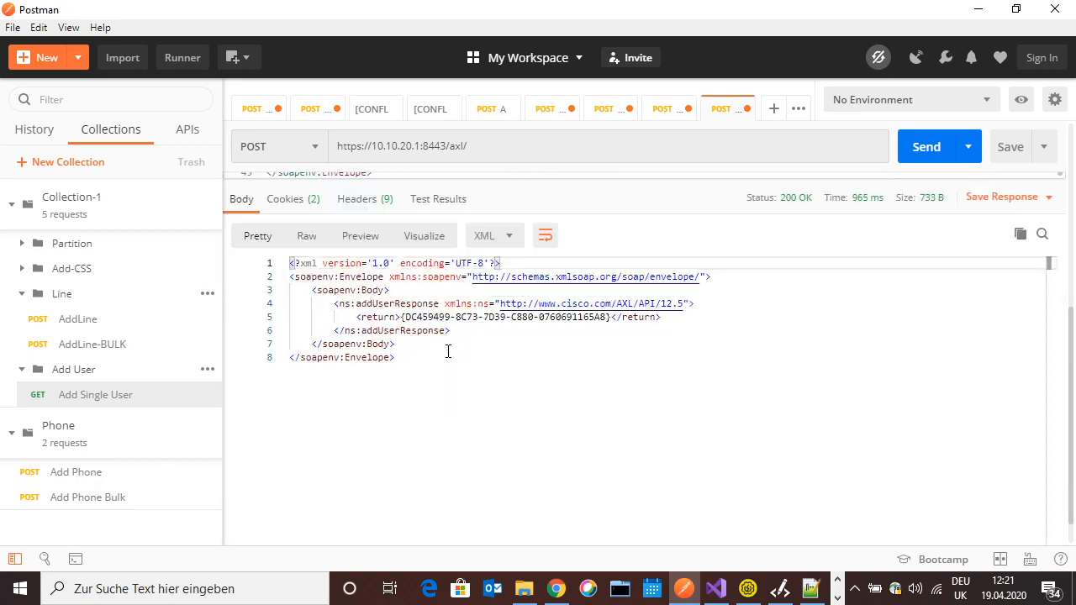
{"action": "scroll", "coordinate": [446, 351], "scroll_direction": "up", "scroll_amount": 5}
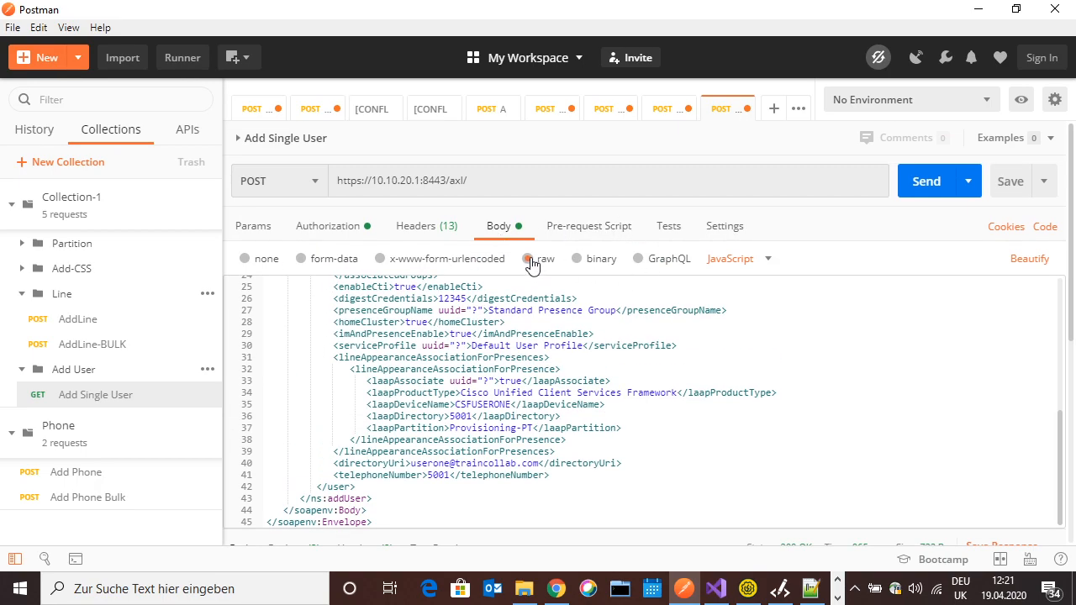
Send the addUser request and select the new user's ID from the 200 OK response
{"action": "left_click", "coordinate": [549, 392]}
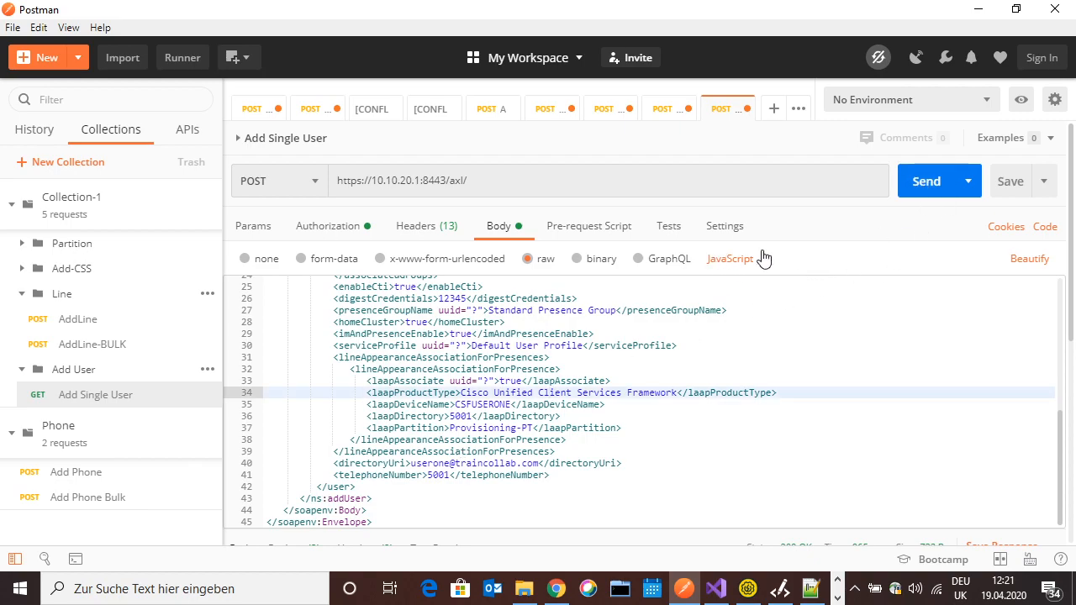
{"action": "left_click", "coordinate": [928, 185]}
{"action": "scroll", "coordinate": [645, 339], "scroll_direction": "down", "scroll_amount": 5}
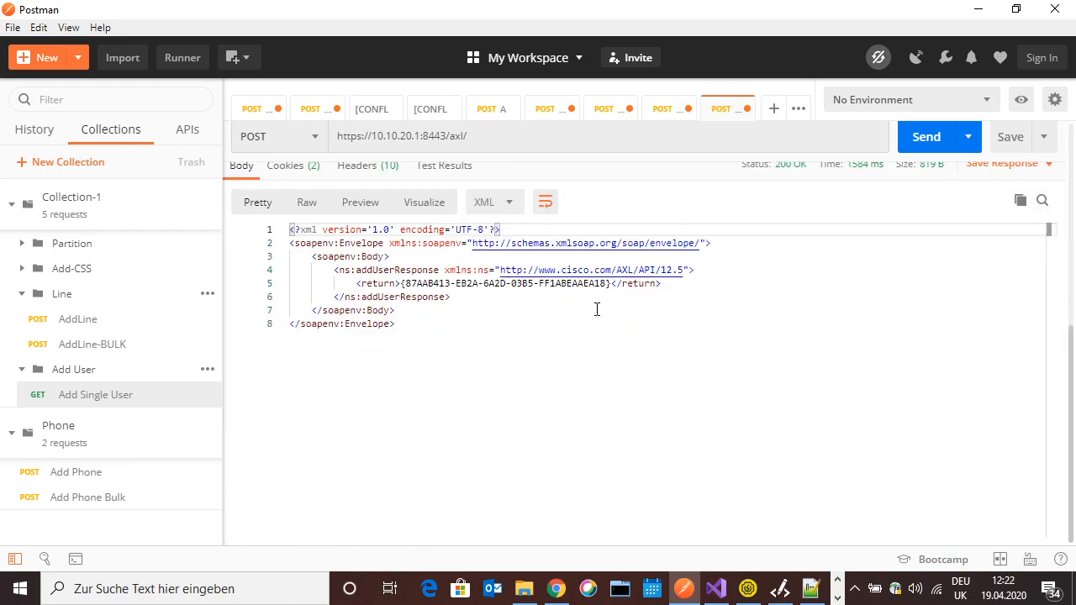
{"action": "left_click_drag", "start_coordinate": [402, 283], "coordinate": [612, 291]}
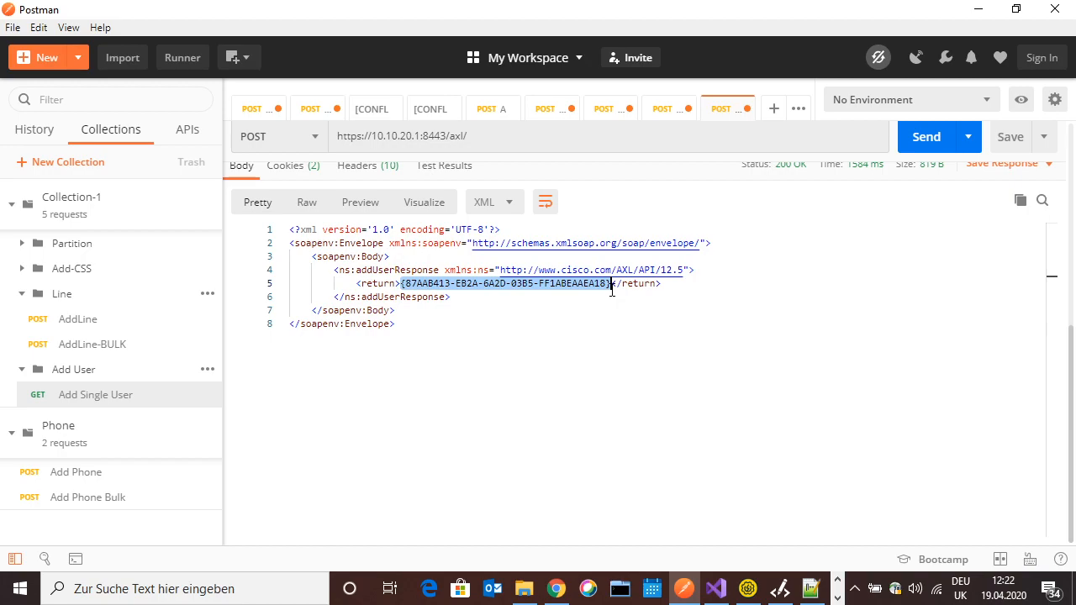
{"action": "left_click", "coordinate": [557, 590]}
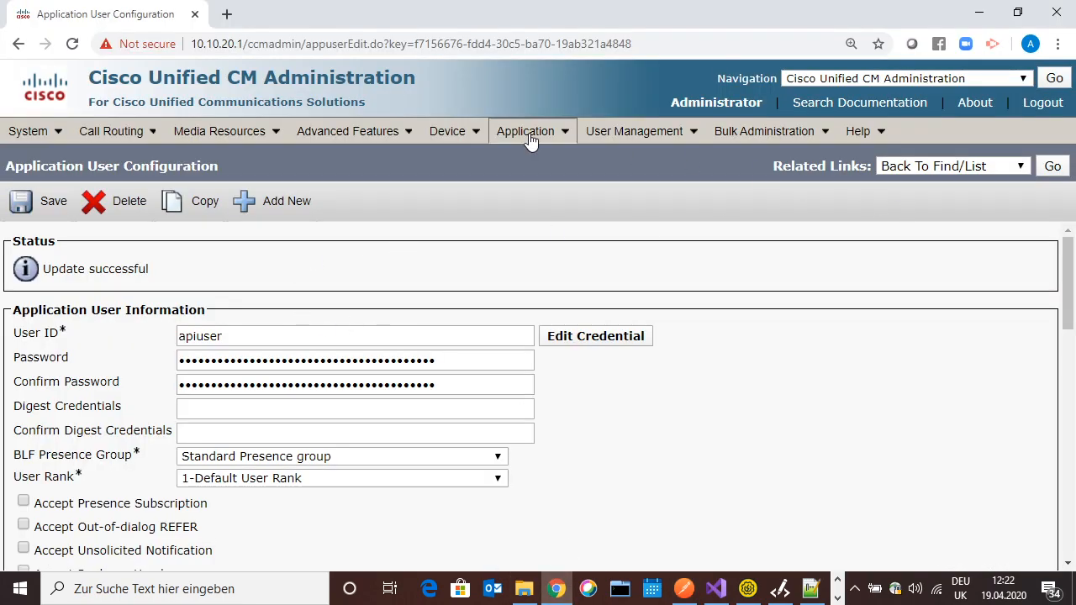
Search End Users by User ID for 'userone' and open the found user
{"action": "mouse_move", "coordinate": [532, 141]}
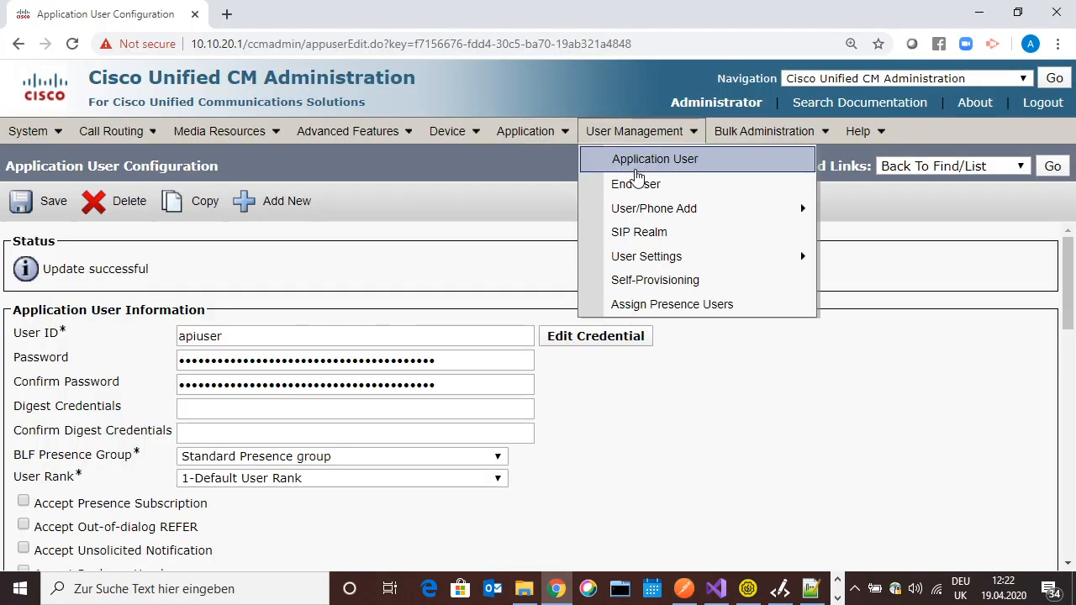
{"action": "left_click", "coordinate": [632, 185]}
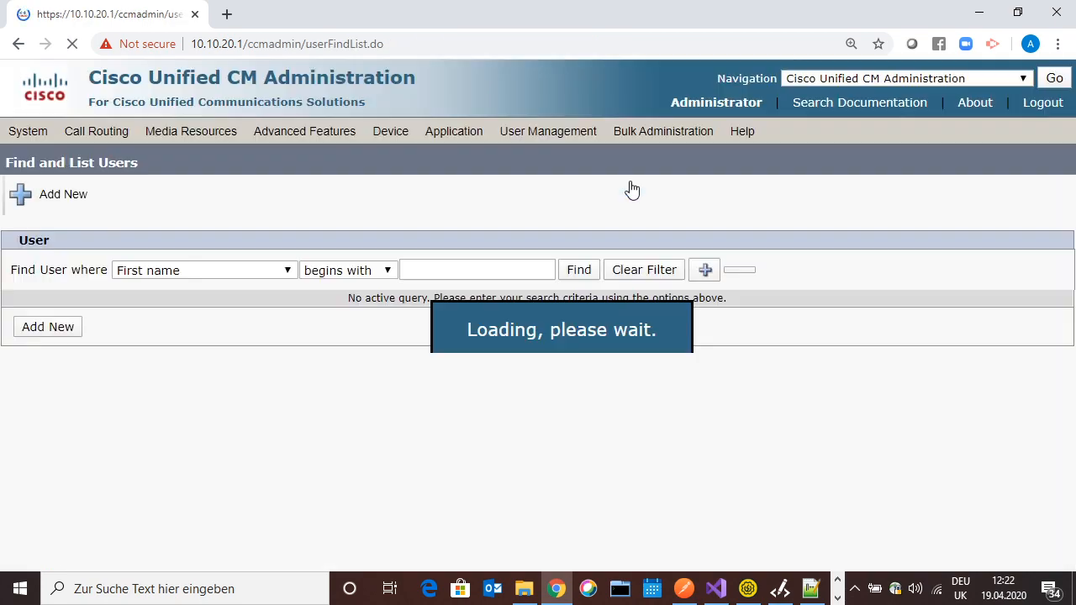
{"action": "left_click", "coordinate": [438, 267]}
{"action": "left_click", "coordinate": [240, 270]}
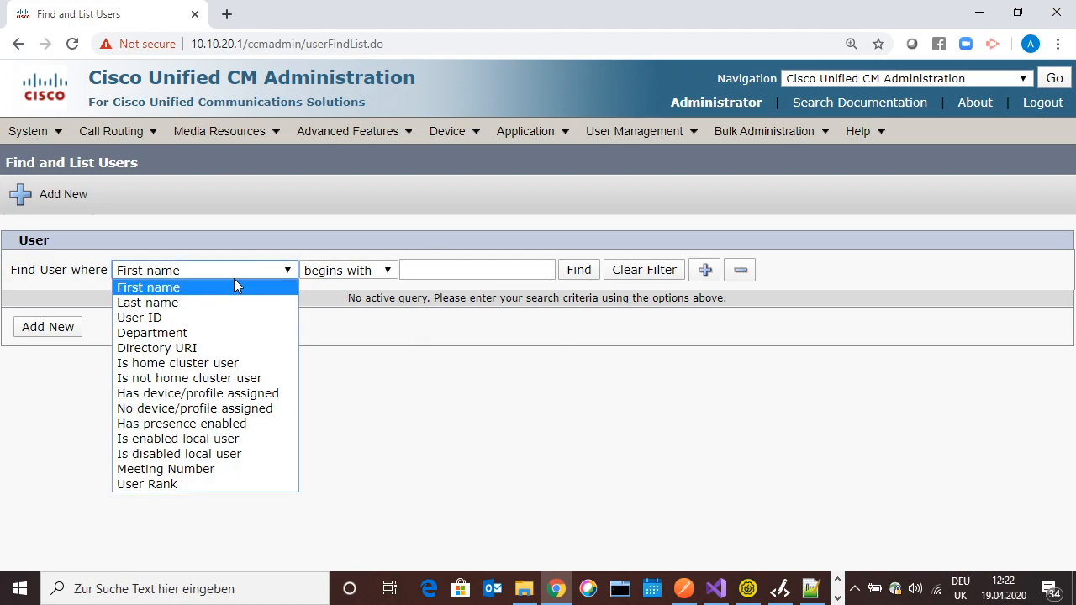
{"action": "left_click", "coordinate": [160, 317]}
{"action": "left_click", "coordinate": [411, 270]}
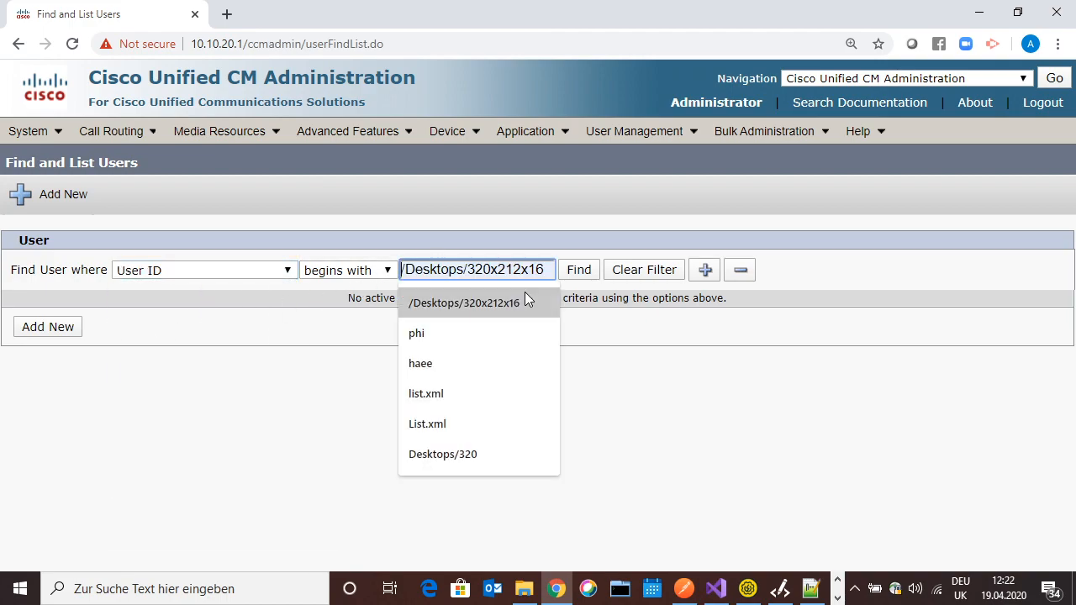
{"action": "type", "text": "userone"}
{"action": "key", "text": "Return"}
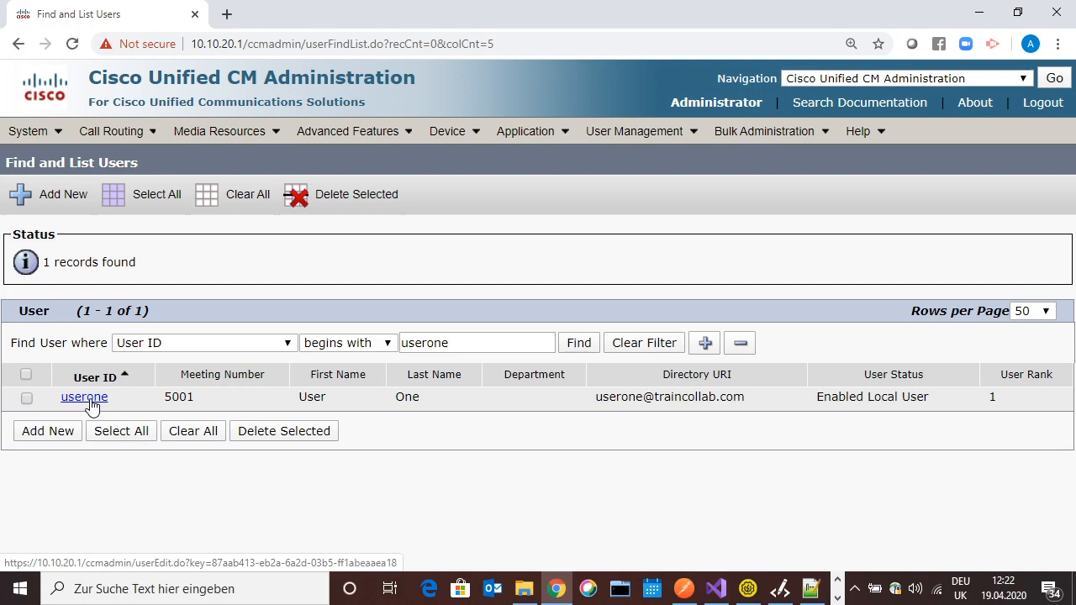
{"action": "left_click", "coordinate": [88, 398]}
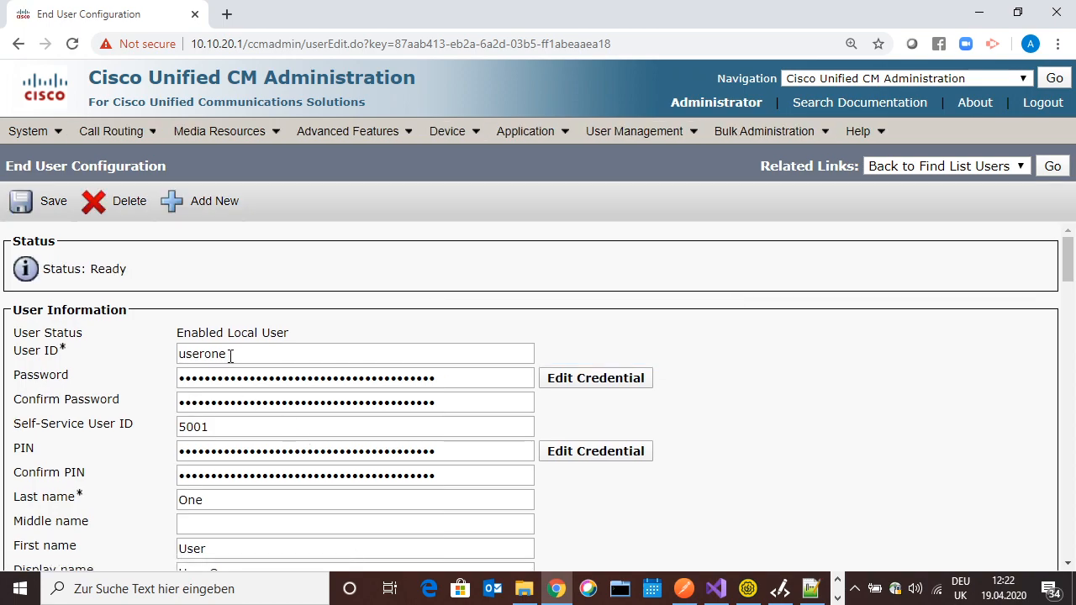
Verify the User ID, masked password, Self-Service User ID 5001, PIN and last name
{"action": "double_click", "coordinate": [198, 358]}
{"action": "left_click_drag", "start_coordinate": [450, 380], "coordinate": [131, 388]}
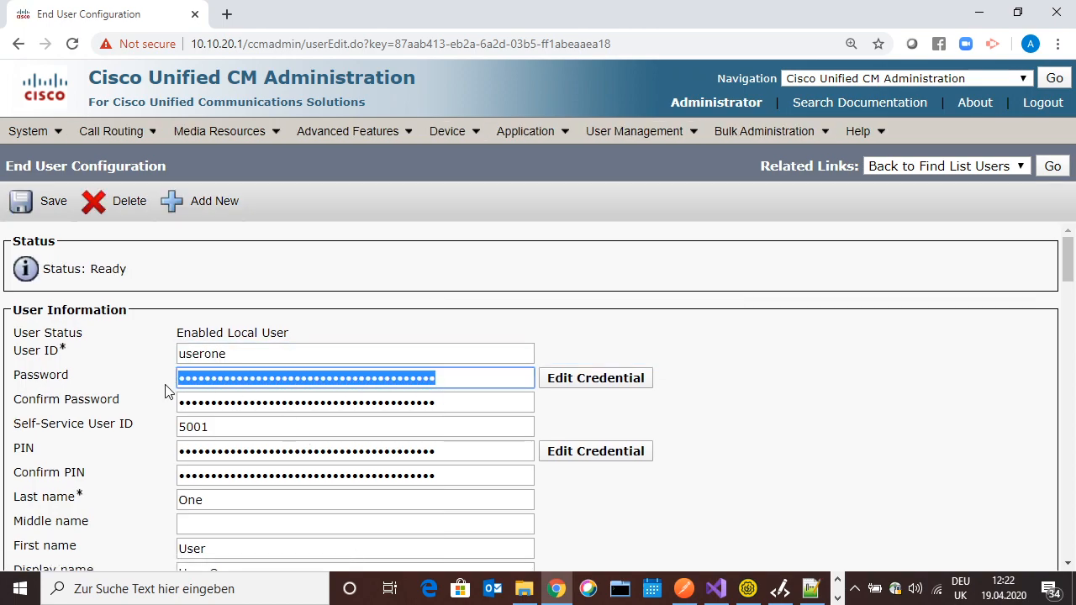
{"action": "double_click", "coordinate": [217, 429]}
{"action": "left_click_drag", "start_coordinate": [458, 454], "coordinate": [185, 470]}
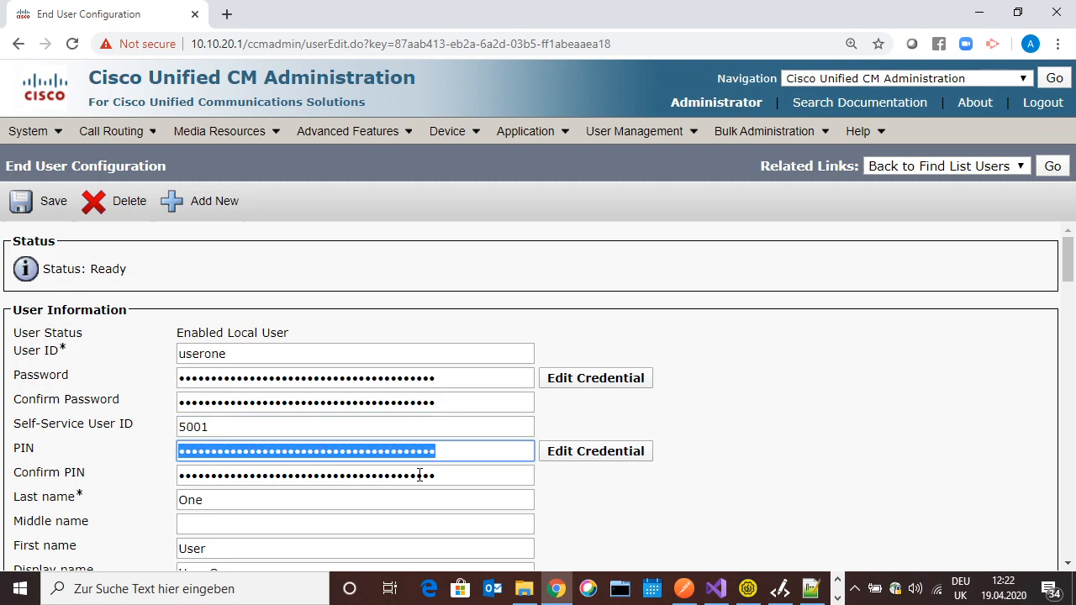
{"action": "scroll", "coordinate": [418, 476], "scroll_direction": "down", "scroll_amount": 5}
{"action": "scroll", "coordinate": [410, 469], "scroll_direction": "up", "scroll_amount": 5}
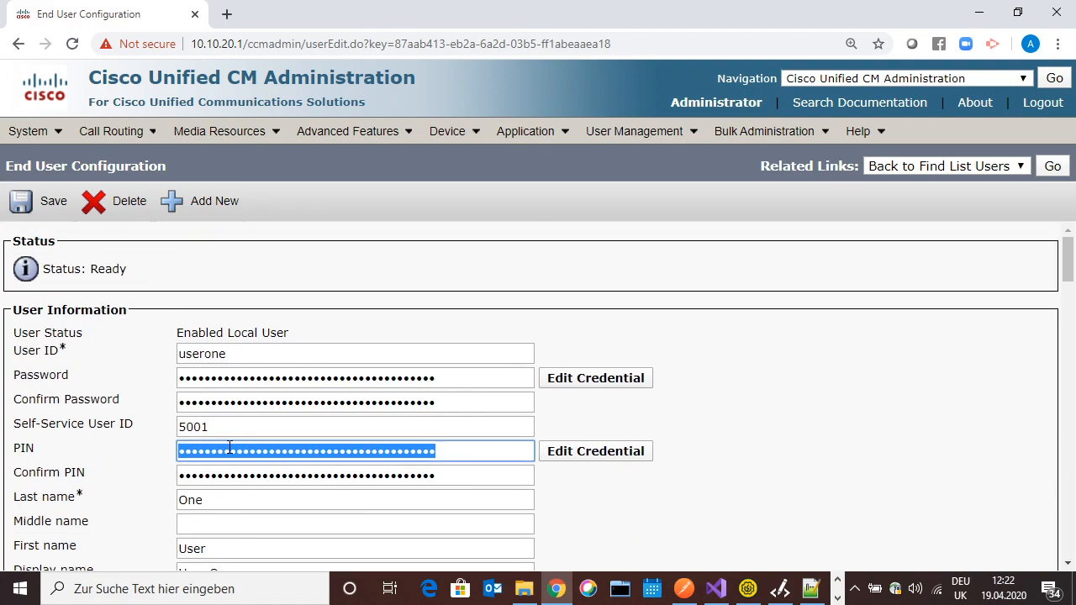
{"action": "double_click", "coordinate": [207, 503]}
Verify the Directory URI, Mail ID, and UC Service Profile set to Default User Profile
{"action": "scroll", "coordinate": [1067, 296], "scroll_direction": "down", "scroll_amount": 3}
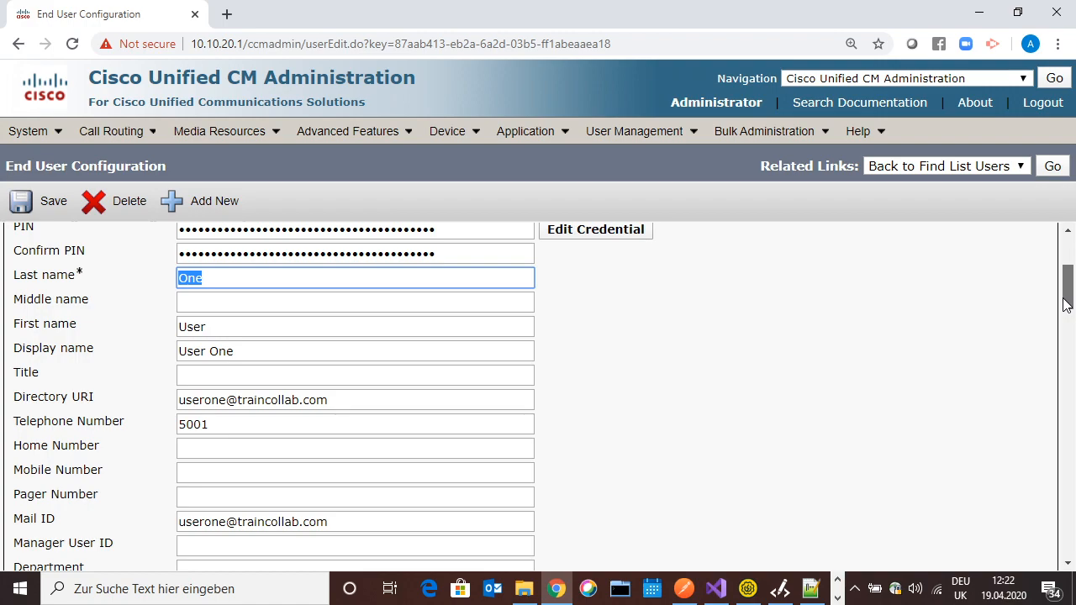
{"action": "left_click_drag", "start_coordinate": [332, 401], "coordinate": [183, 425]}
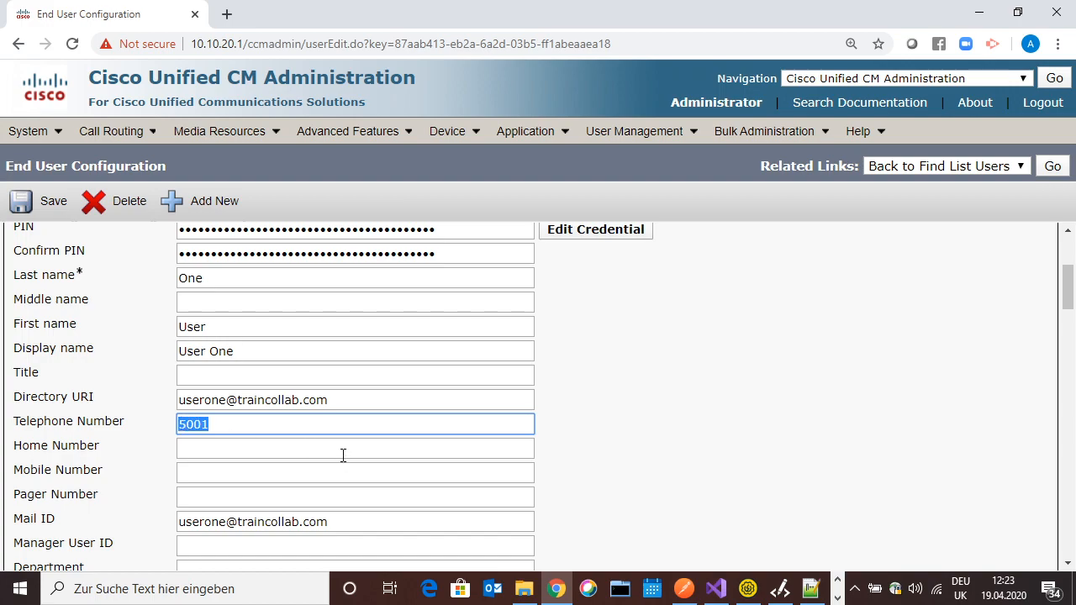
{"action": "left_click_drag", "start_coordinate": [1071, 288], "coordinate": [1068, 307]}
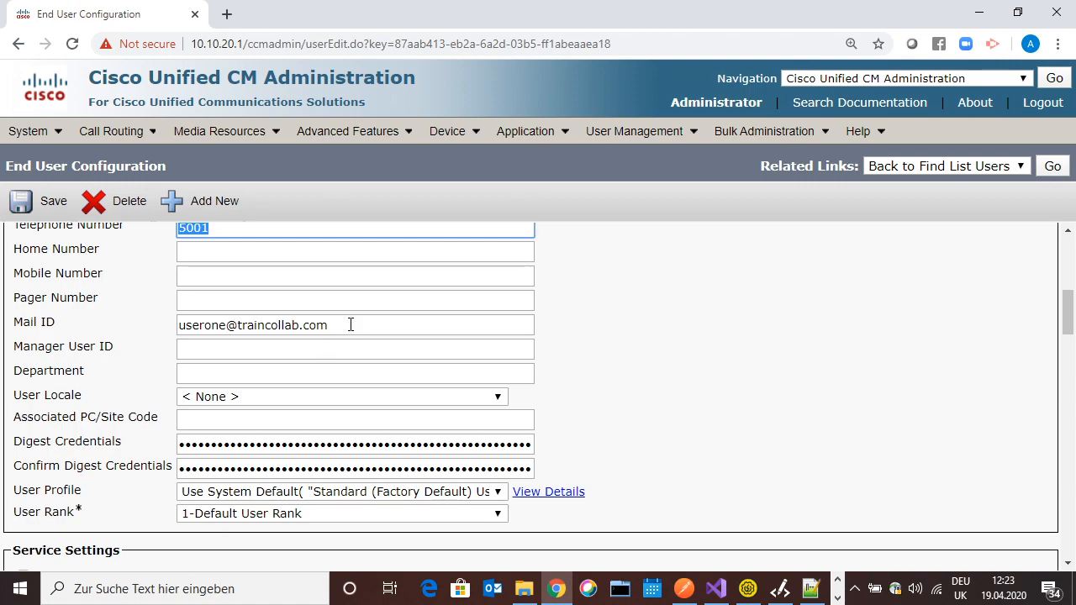
{"action": "left_click_drag", "start_coordinate": [352, 325], "coordinate": [165, 328]}
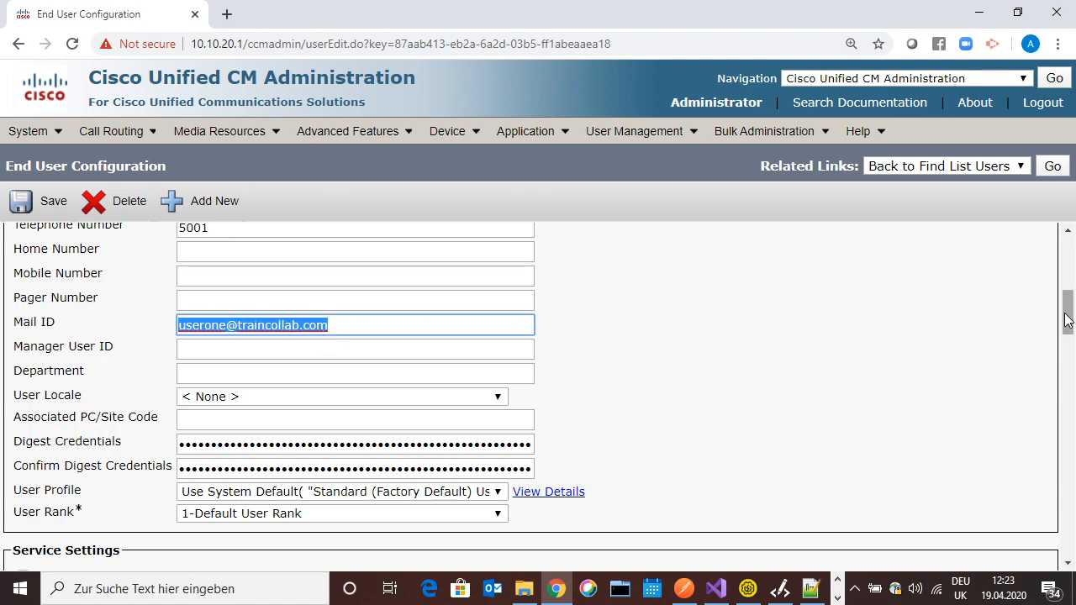
{"action": "left_click_drag", "start_coordinate": [1069, 313], "coordinate": [1066, 345]}
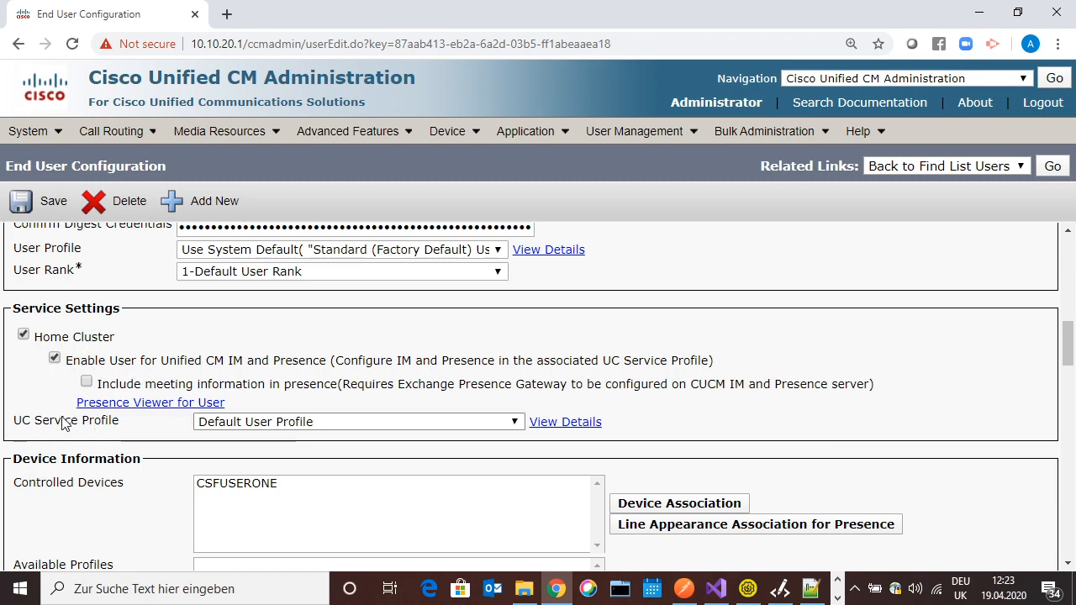
{"action": "left_click", "coordinate": [294, 429]}
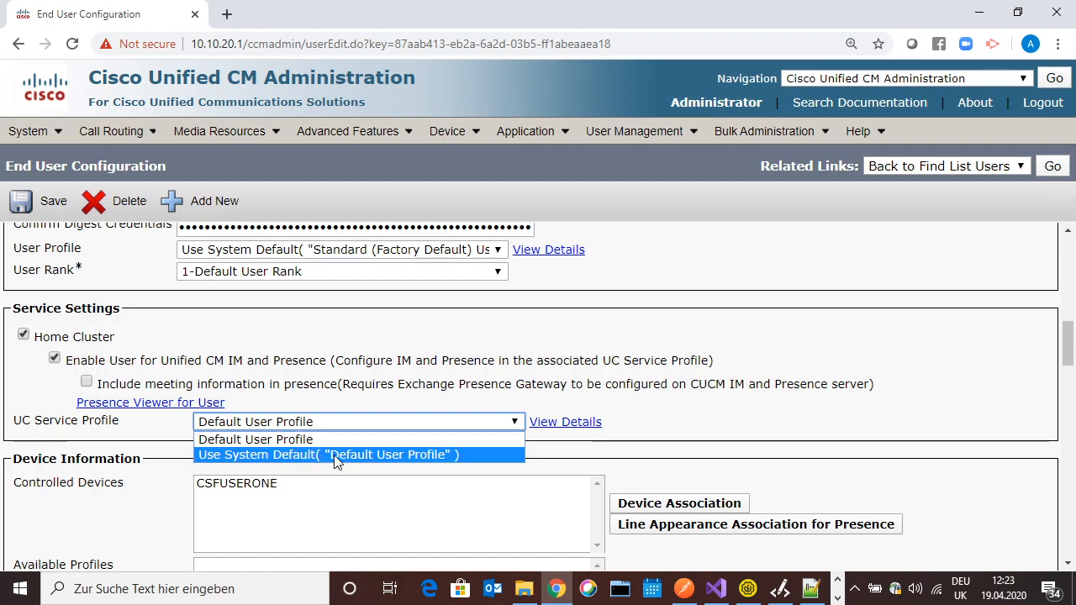
{"action": "left_click", "coordinate": [150, 432]}
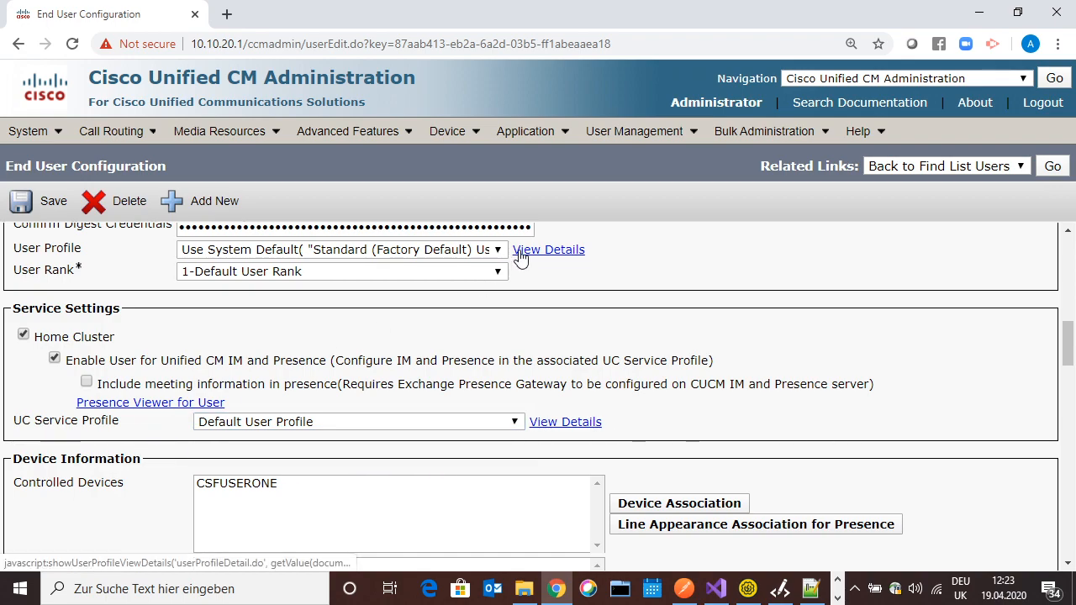
Confirm line 29's serviceProfile reads Default User Profile in the XML, then minimize Notepad++
{"action": "mouse_move", "coordinate": [533, 135]}
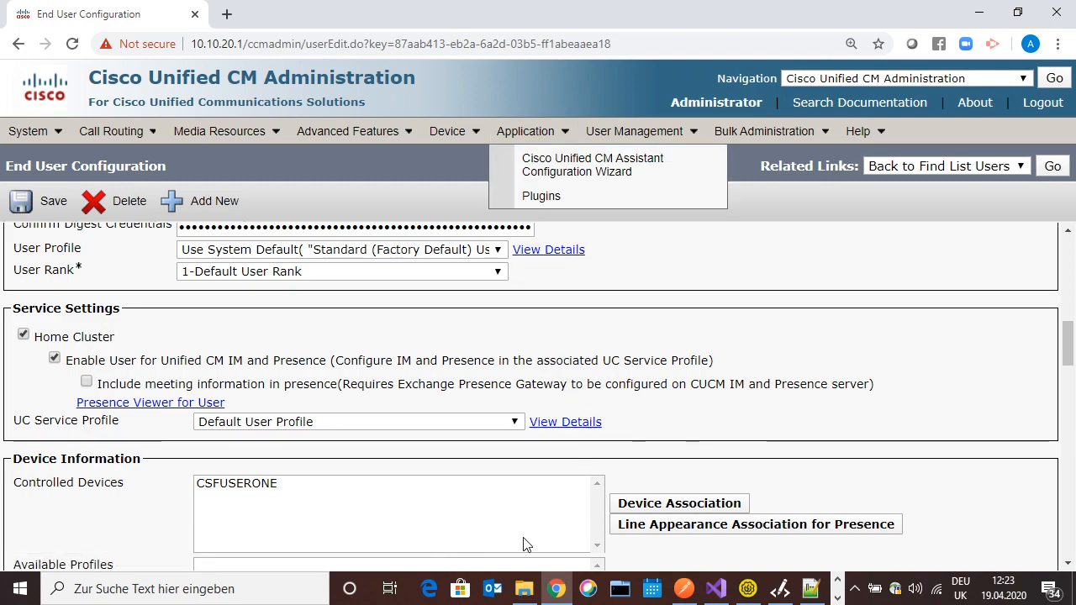
{"action": "left_click", "coordinate": [811, 588]}
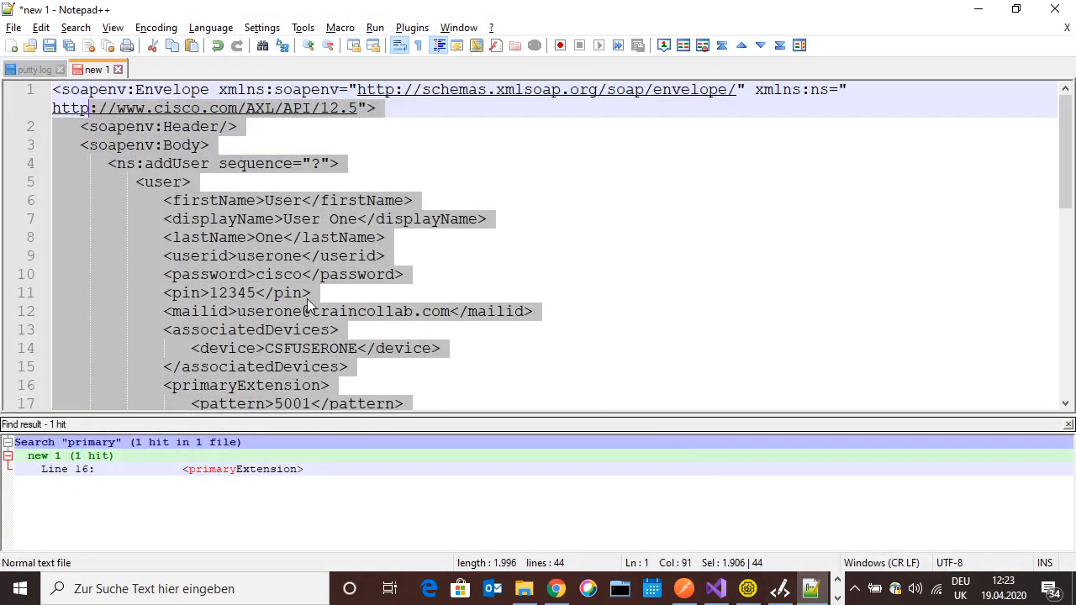
{"action": "left_click", "coordinate": [286, 293]}
{"action": "scroll", "coordinate": [287, 293], "scroll_direction": "down", "scroll_amount": 5}
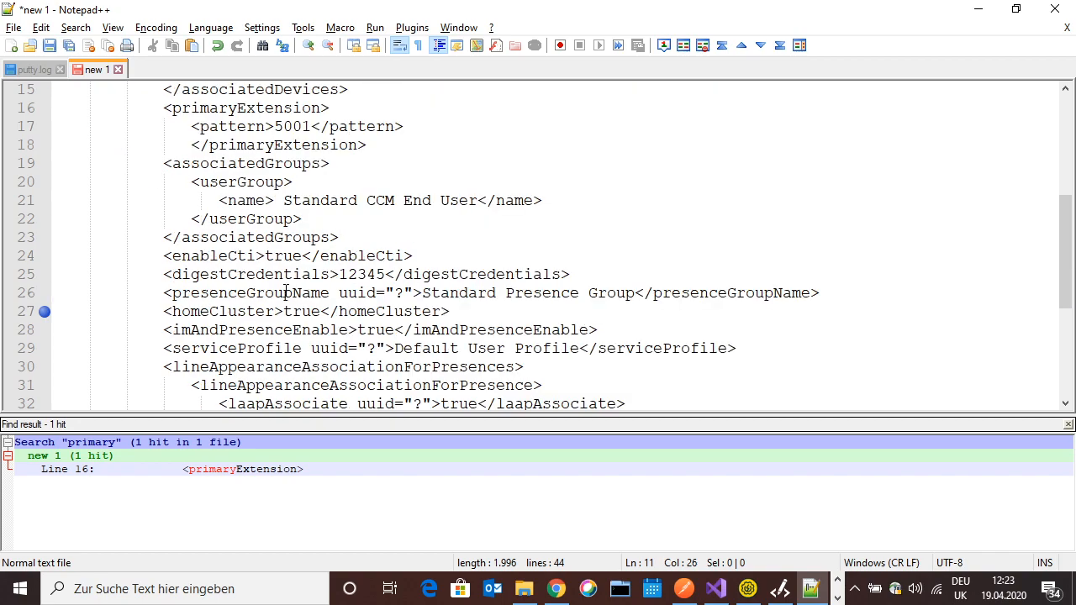
{"action": "left_click_drag", "start_coordinate": [164, 351], "coordinate": [584, 357]}
{"action": "left_click", "coordinate": [388, 350]}
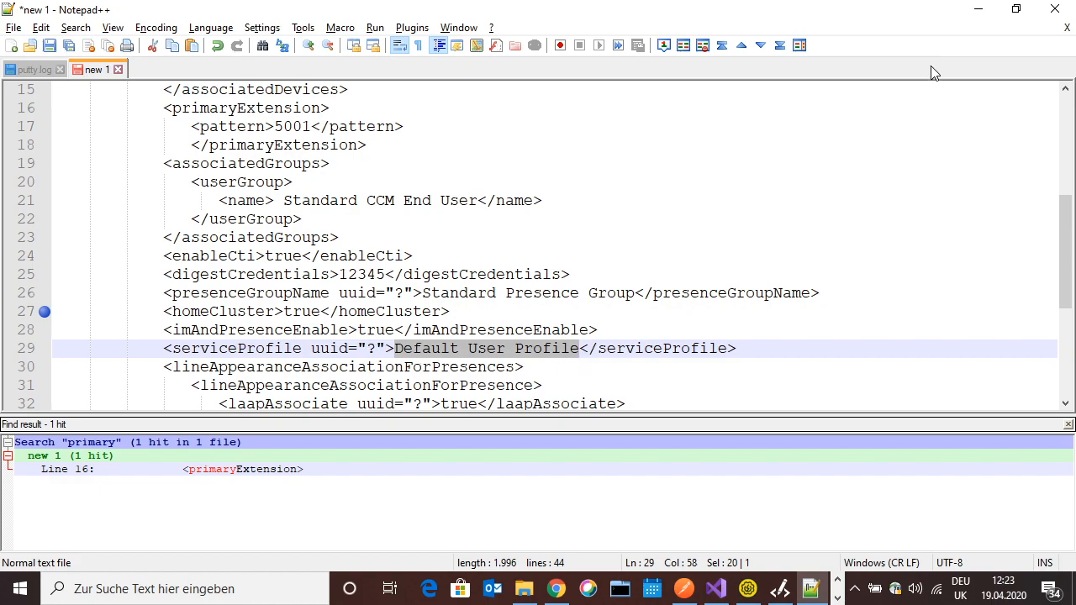
{"action": "left_click", "coordinate": [978, 10]}
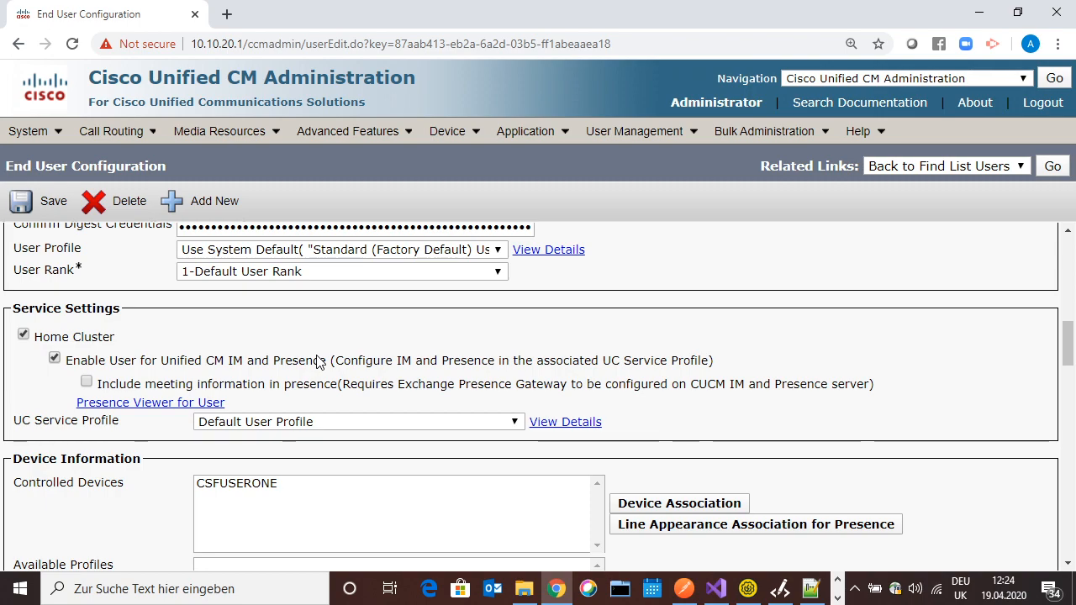
{"action": "scroll", "coordinate": [320, 362], "scroll_direction": "down", "scroll_amount": 5}
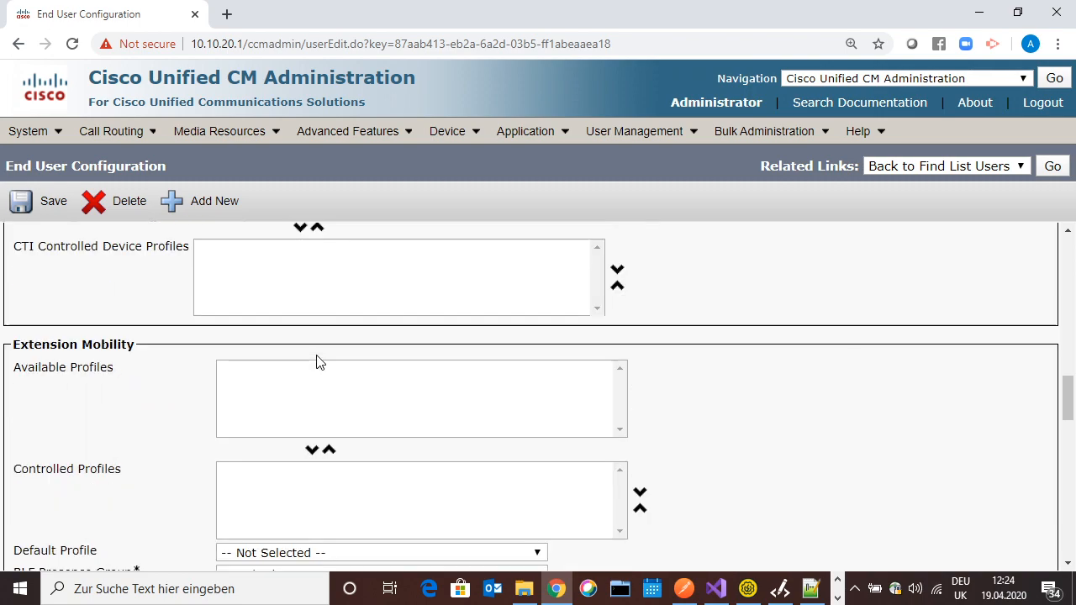
{"action": "scroll", "coordinate": [319, 361], "scroll_direction": "down", "scroll_amount": 5}
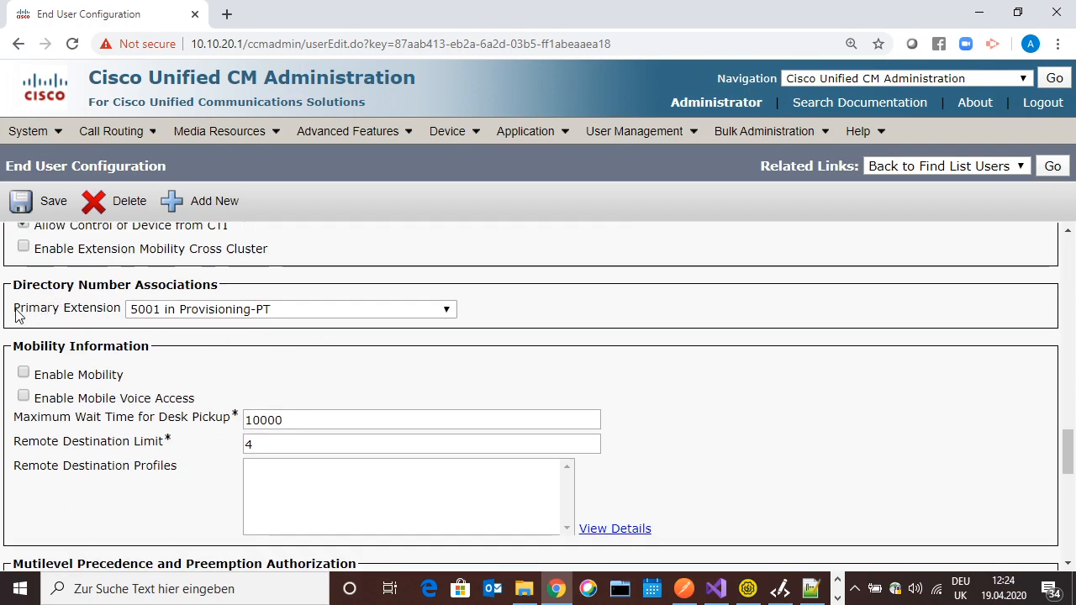
{"action": "left_click_drag", "start_coordinate": [16, 316], "coordinate": [116, 326]}
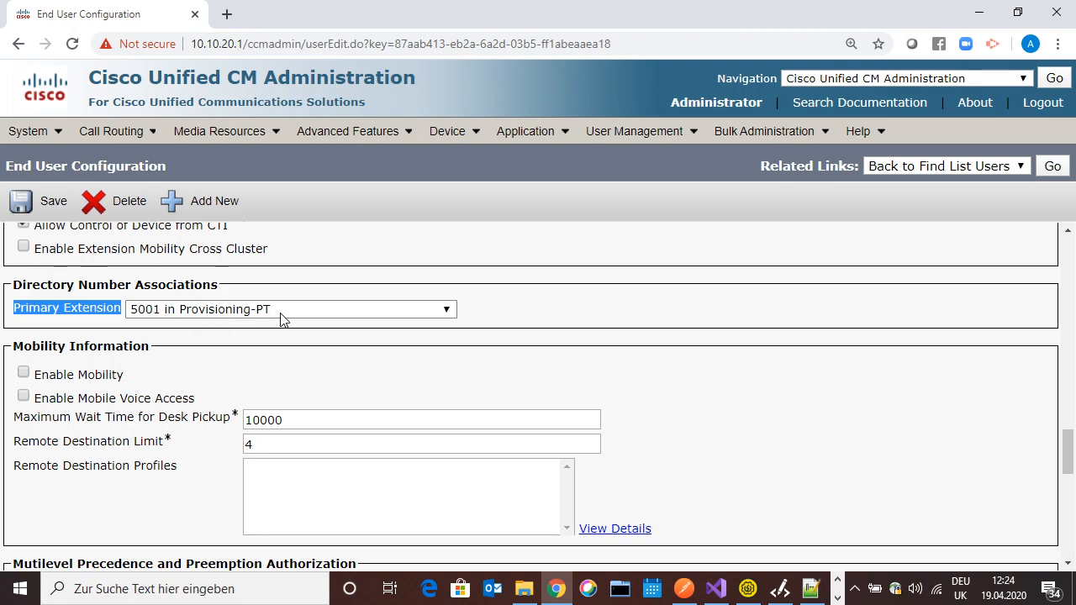
{"action": "left_click", "coordinate": [250, 366]}
{"action": "scroll", "coordinate": [259, 378], "scroll_direction": "down", "scroll_amount": 5}
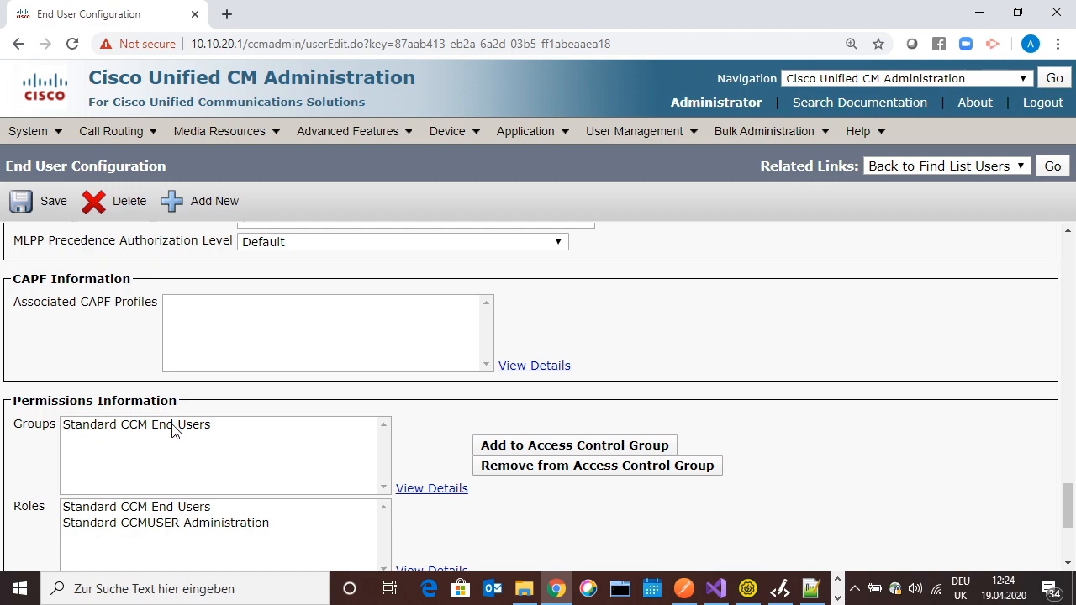
{"action": "scroll", "coordinate": [199, 431], "scroll_direction": "up", "scroll_amount": 20}
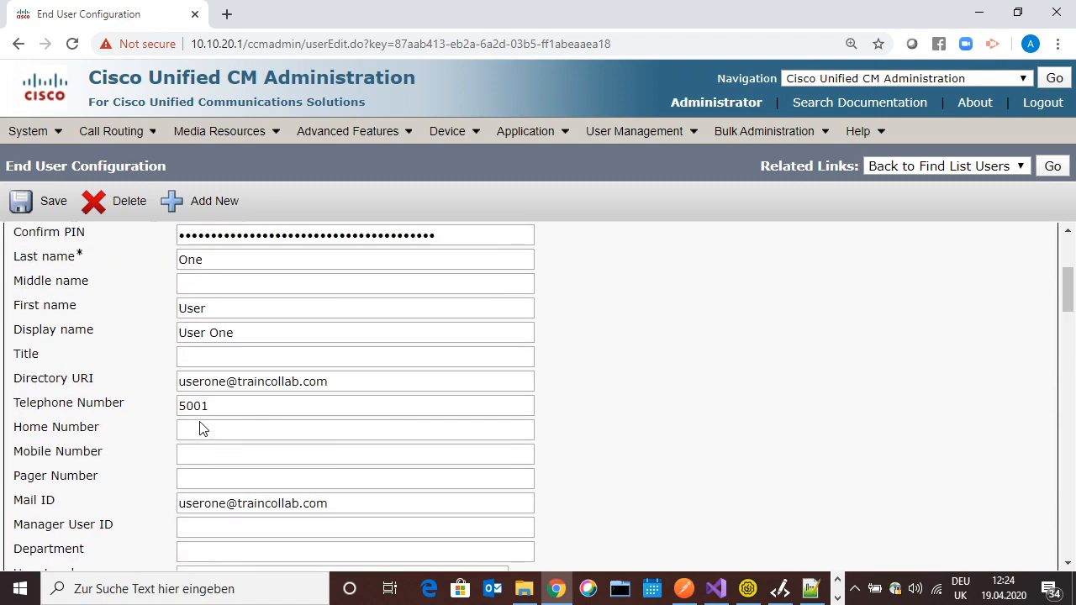
{"action": "scroll", "coordinate": [201, 427], "scroll_direction": "down", "scroll_amount": 5}
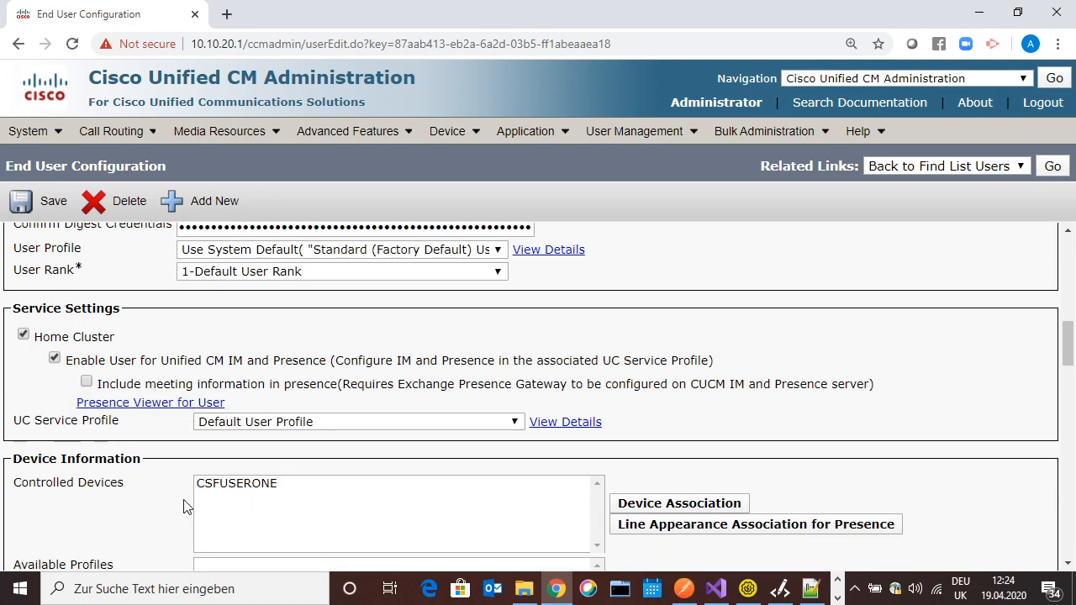
{"action": "left_click", "coordinate": [220, 486]}
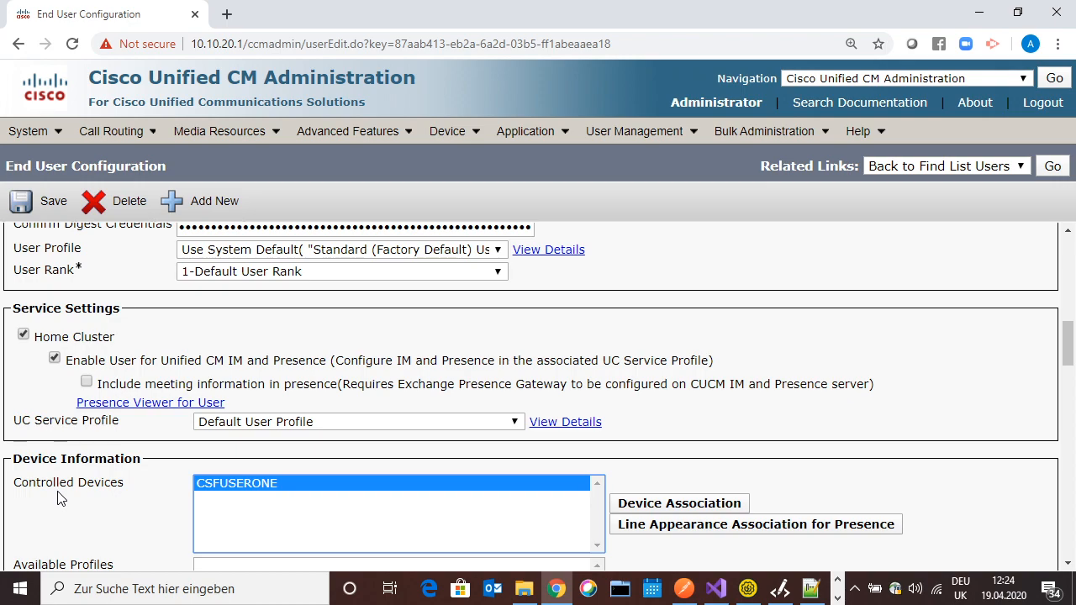
{"action": "left_click_drag", "start_coordinate": [1069, 336], "coordinate": [1069, 375]}
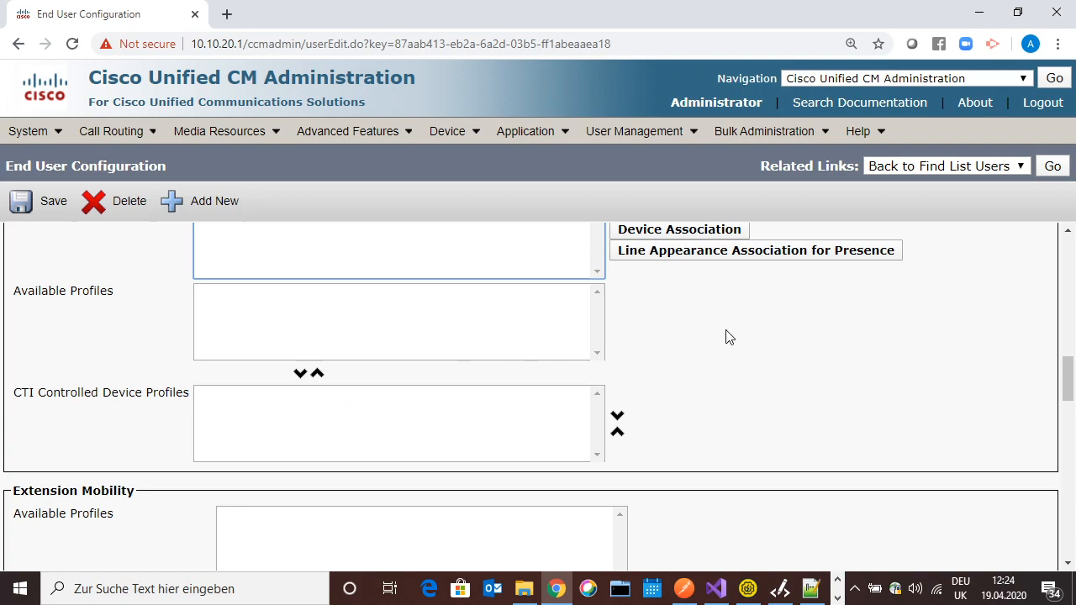
{"action": "left_click", "coordinate": [756, 252]}
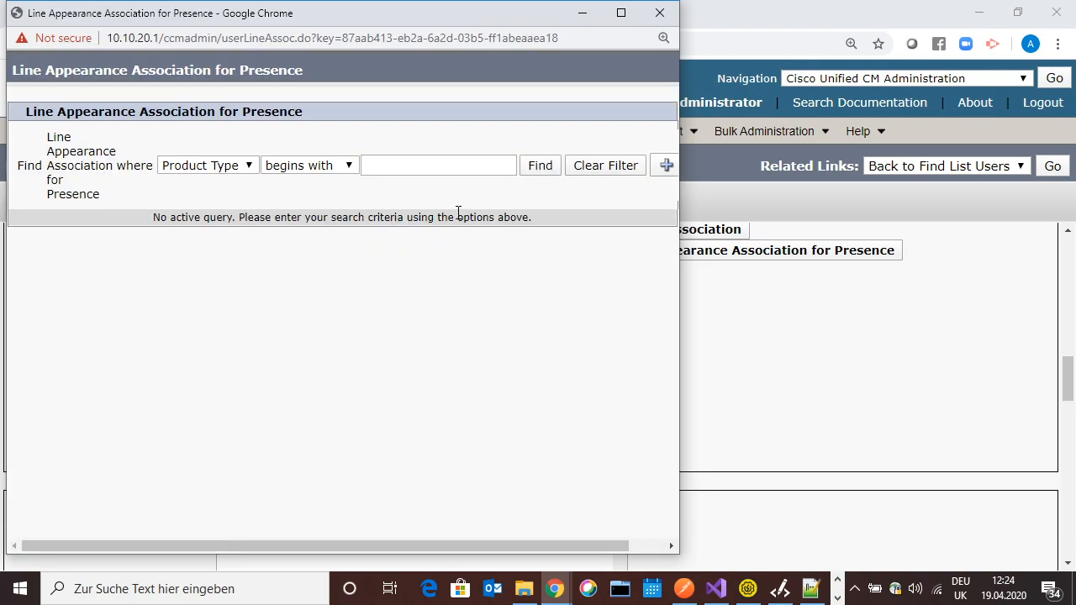
{"action": "left_click", "coordinate": [540, 166]}
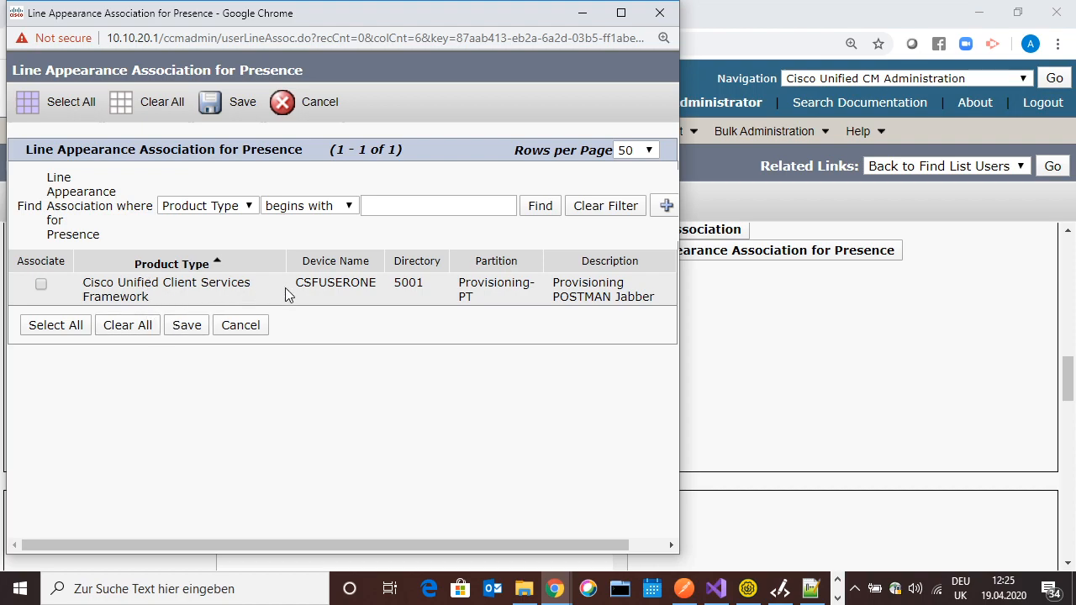
{"action": "left_click", "coordinate": [40, 286]}
{"action": "left_click", "coordinate": [237, 333]}
{"action": "mouse_move", "coordinate": [447, 131]}
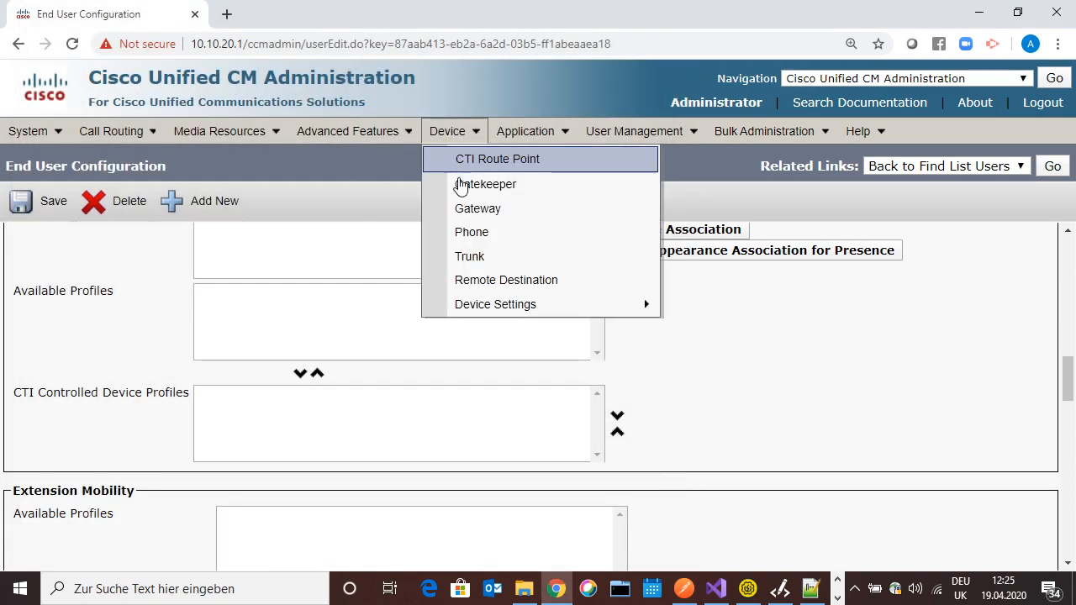
Open phone CSFUSERONE's Line [1] 5001 settings, then go back to the End User search list
{"action": "left_click", "coordinate": [455, 240]}
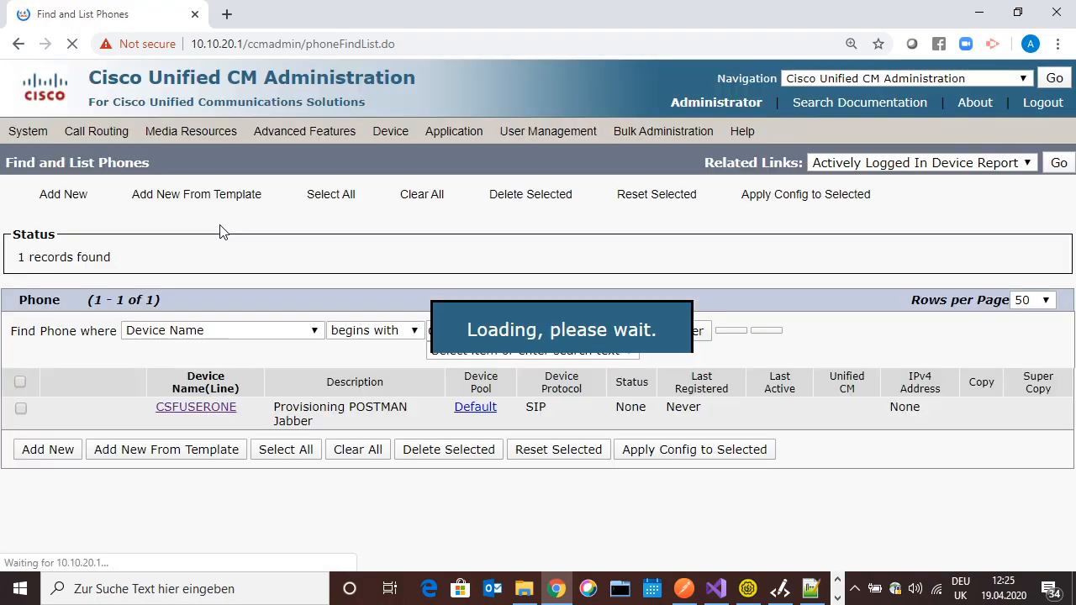
{"action": "left_click", "coordinate": [178, 427]}
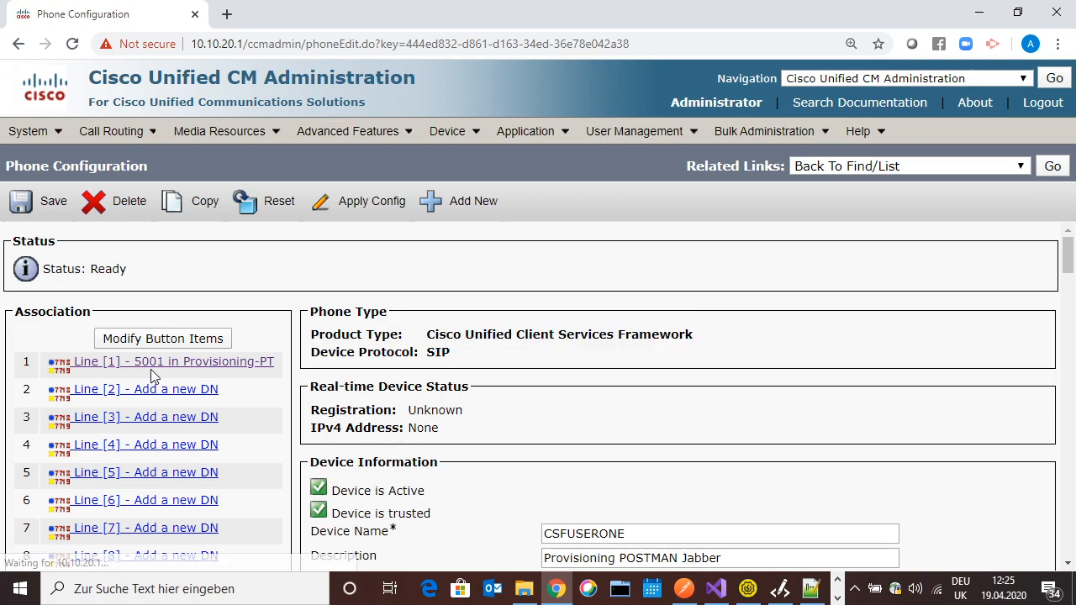
{"action": "left_click", "coordinate": [162, 370]}
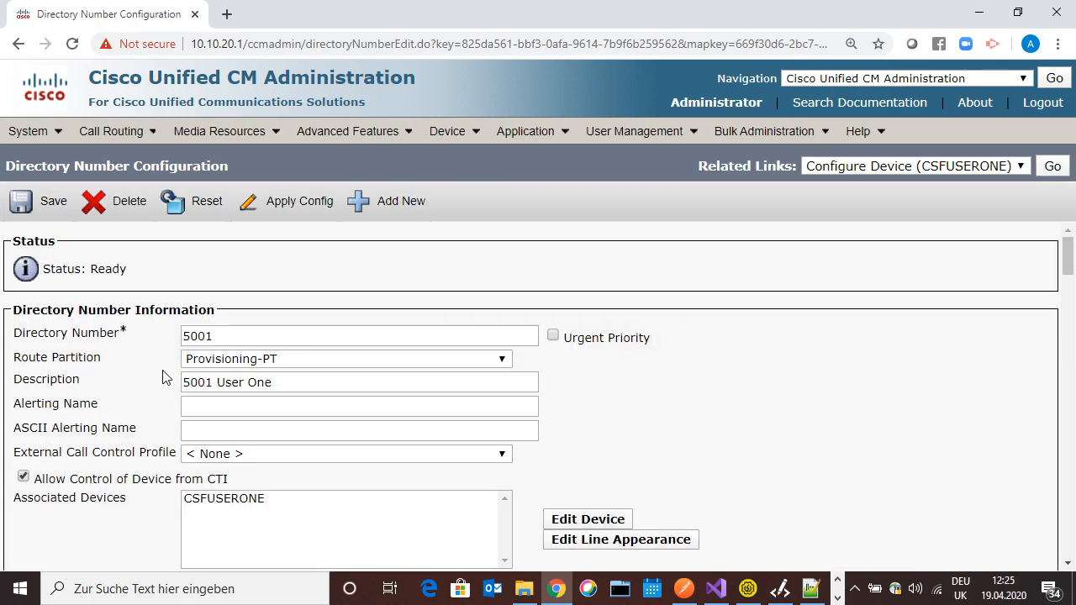
{"action": "scroll", "coordinate": [166, 378], "scroll_direction": "down", "scroll_amount": 20}
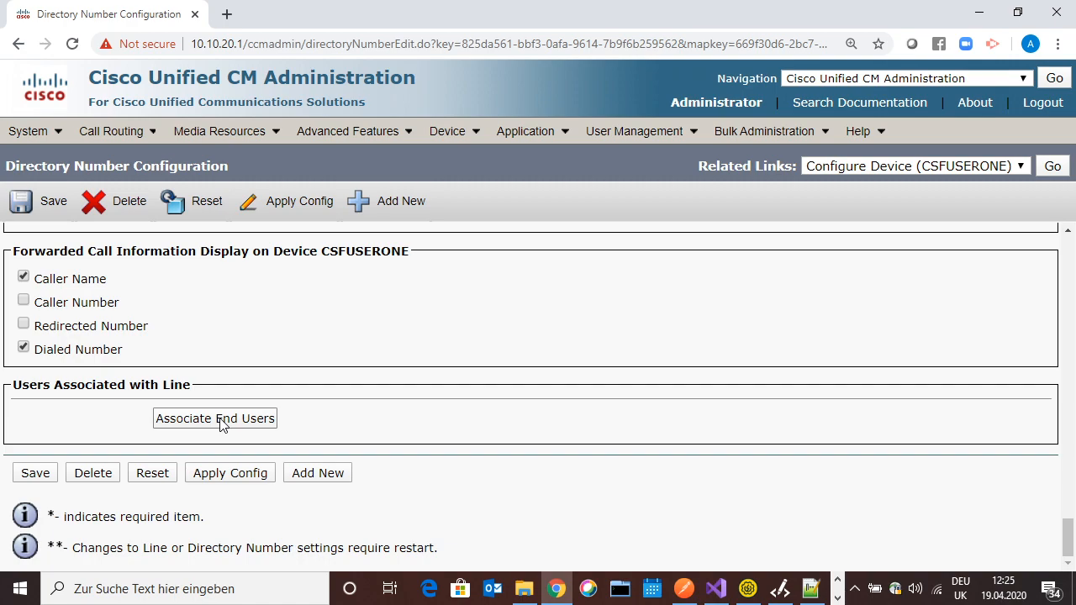
{"action": "mouse_move", "coordinate": [454, 134]}
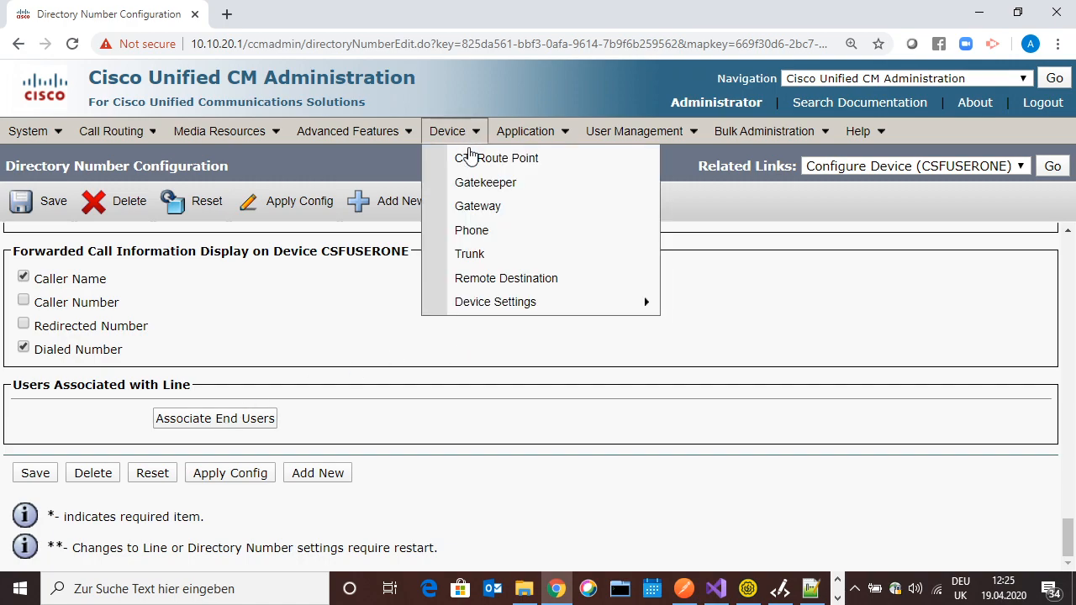
{"action": "mouse_move", "coordinate": [613, 132]}
{"action": "left_click", "coordinate": [619, 185]}
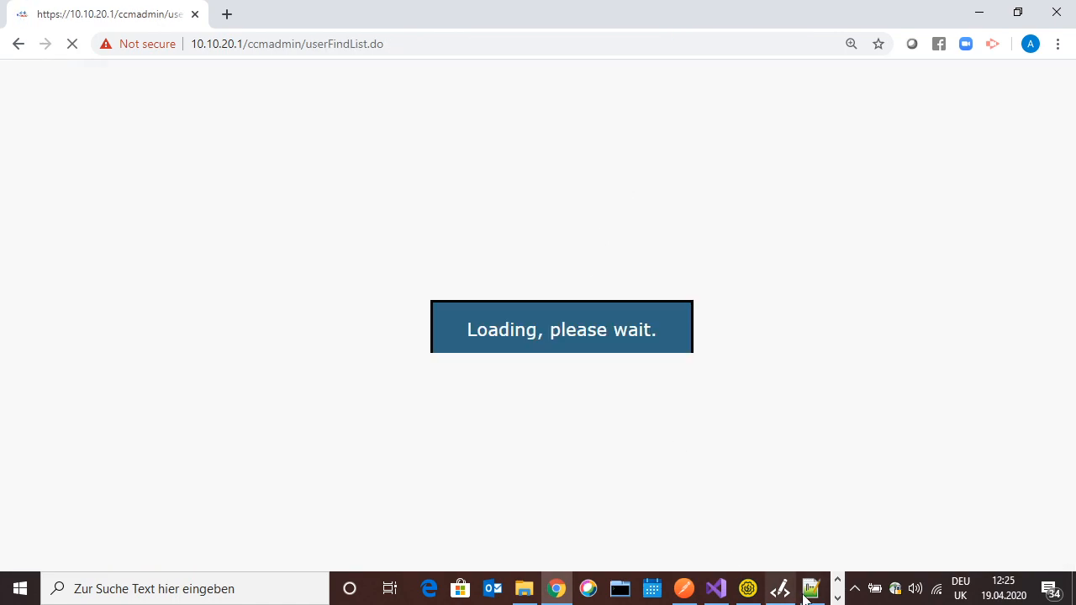
Review the lineAppearanceAssociationForPresences entries, highlighting the Unified product type and device CSFUSERONE
{"action": "left_click", "coordinate": [811, 588]}
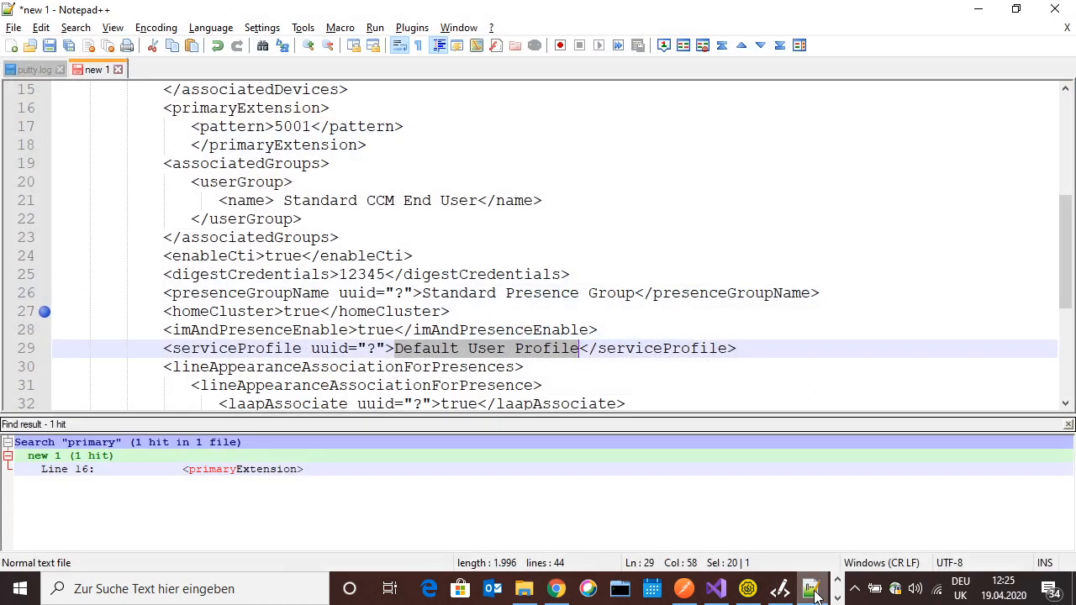
{"action": "left_click", "coordinate": [392, 348]}
{"action": "left_click", "coordinate": [370, 366]}
{"action": "left_click_drag", "start_coordinate": [370, 371], "coordinate": [514, 372]}
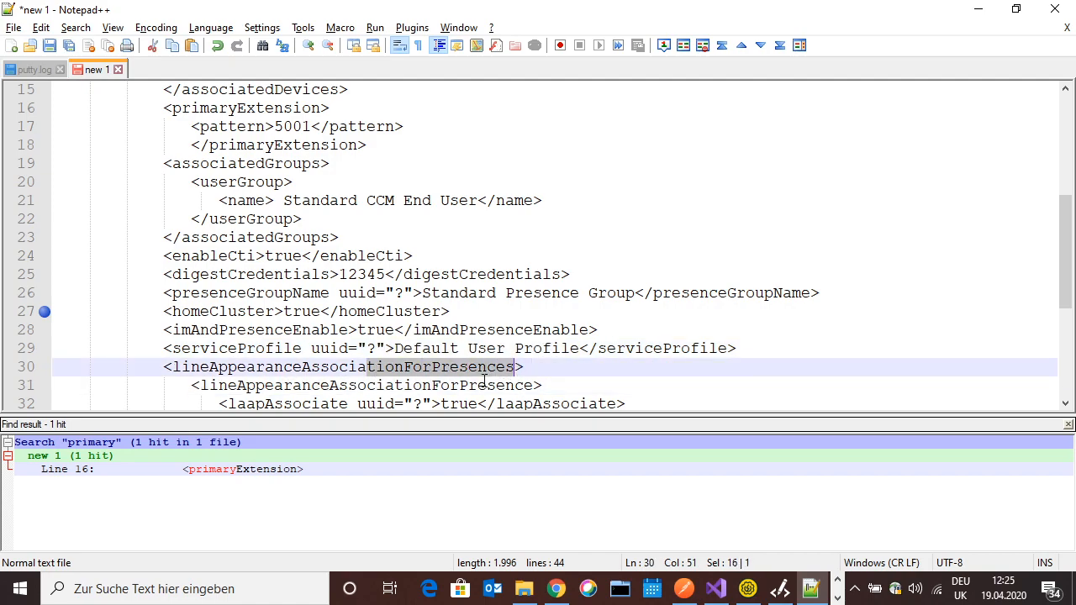
{"action": "scroll", "coordinate": [448, 397], "scroll_direction": "down", "scroll_amount": 5}
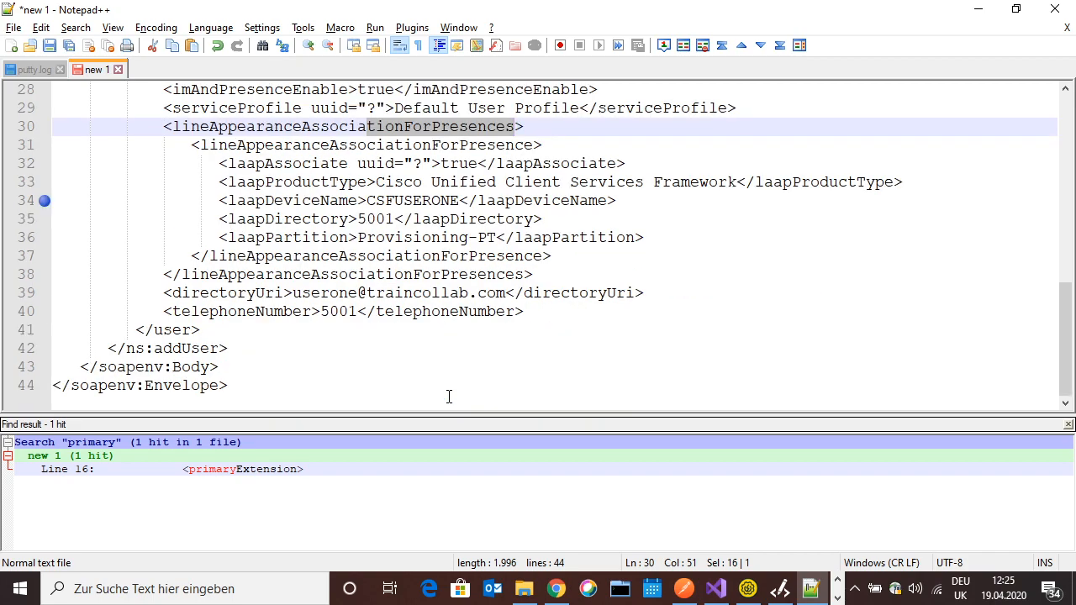
{"action": "left_click_drag", "start_coordinate": [432, 183], "coordinate": [497, 182]}
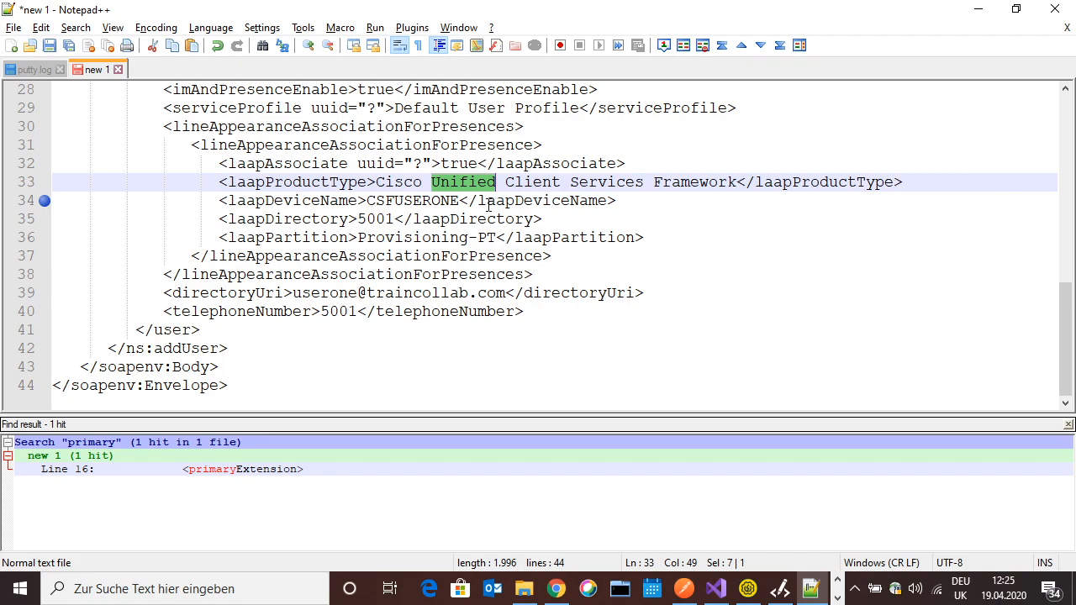
{"action": "left_click_drag", "start_coordinate": [368, 201], "coordinate": [460, 201]}
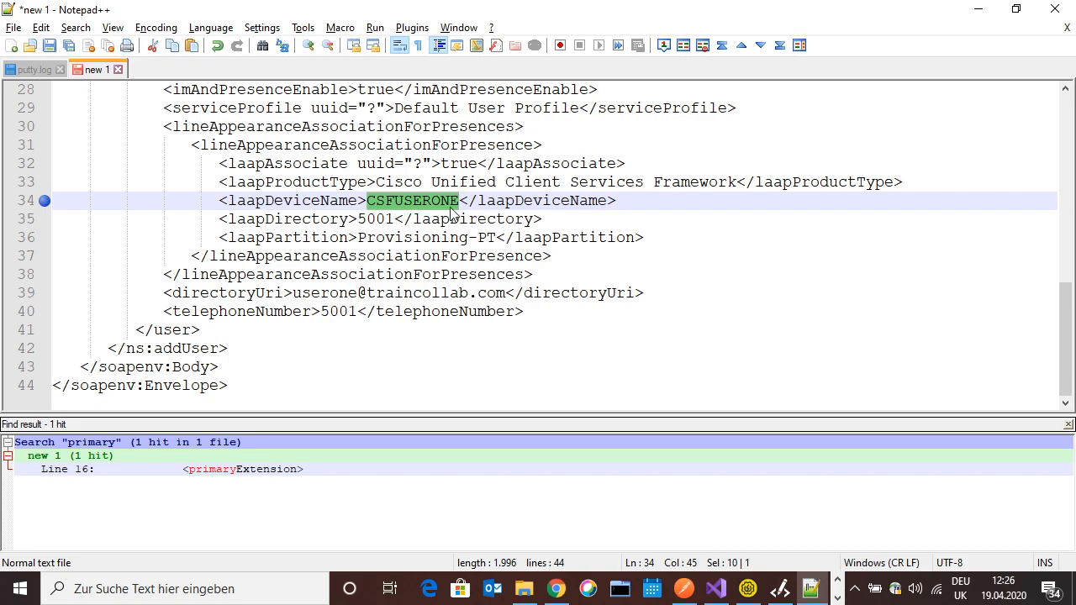
Reopen the userone end user page and scroll to its Standard CCM End Users group and roles
{"action": "left_click", "coordinate": [975, 10]}
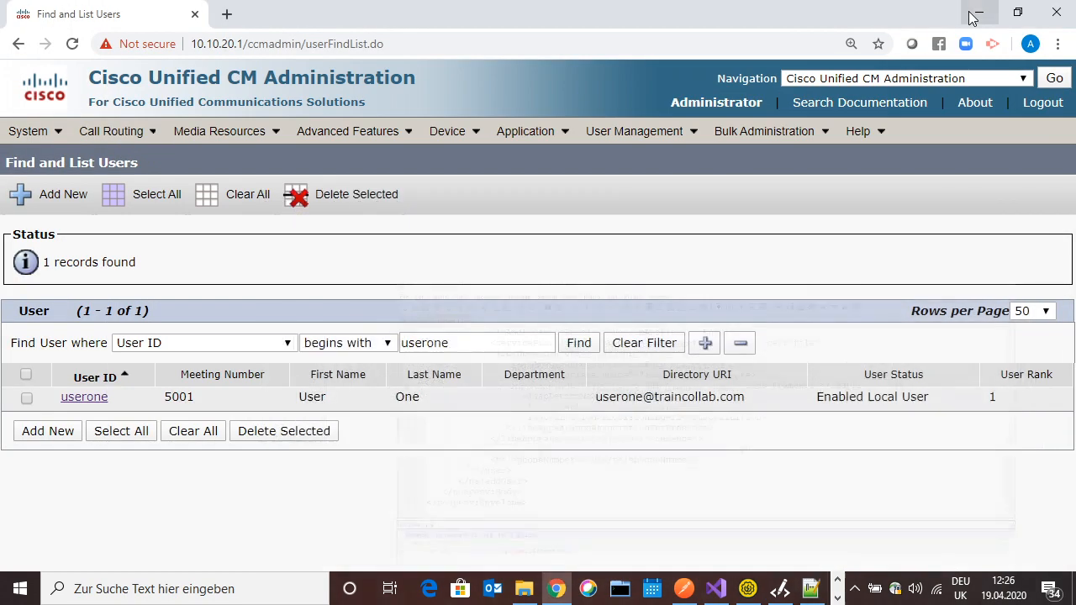
{"action": "left_click", "coordinate": [88, 398]}
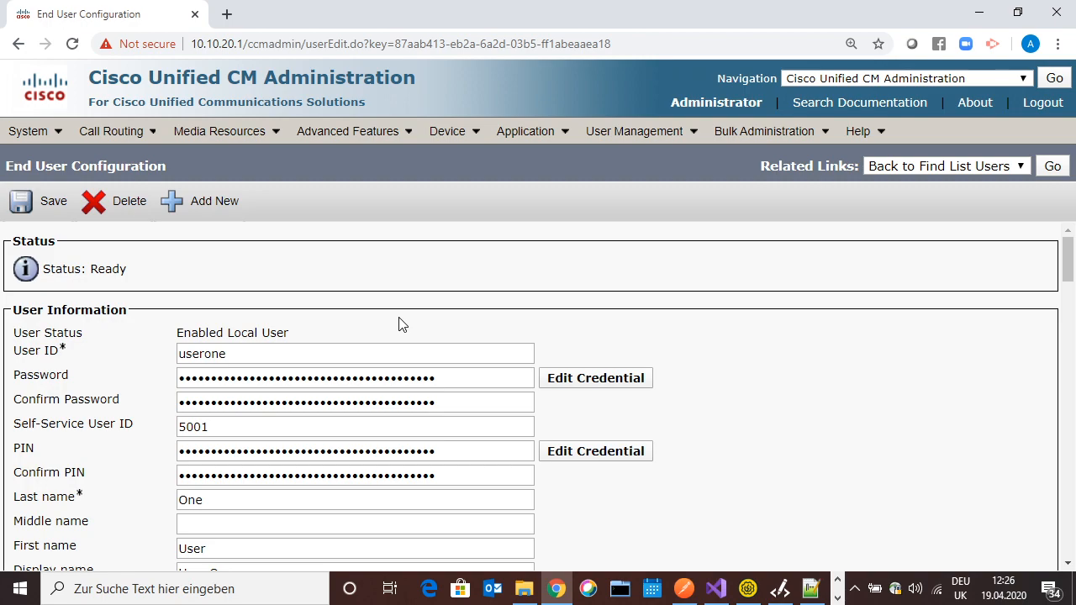
{"action": "scroll", "coordinate": [400, 325], "scroll_direction": "down", "scroll_amount": 5}
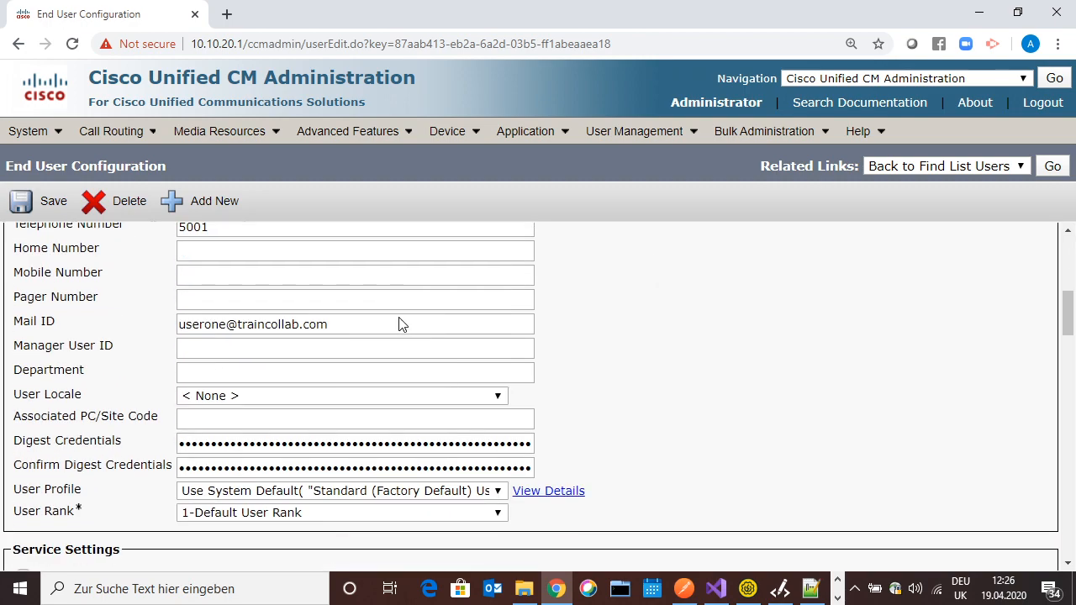
{"action": "scroll", "coordinate": [400, 324], "scroll_direction": "down", "scroll_amount": 5}
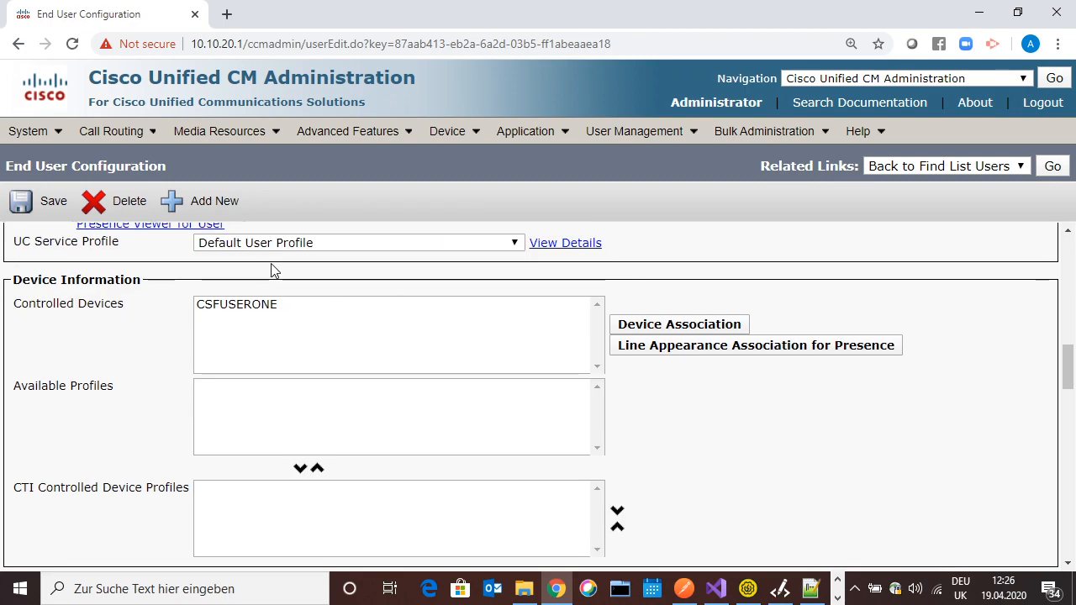
{"action": "scroll", "coordinate": [309, 267], "scroll_direction": "down", "scroll_amount": 10}
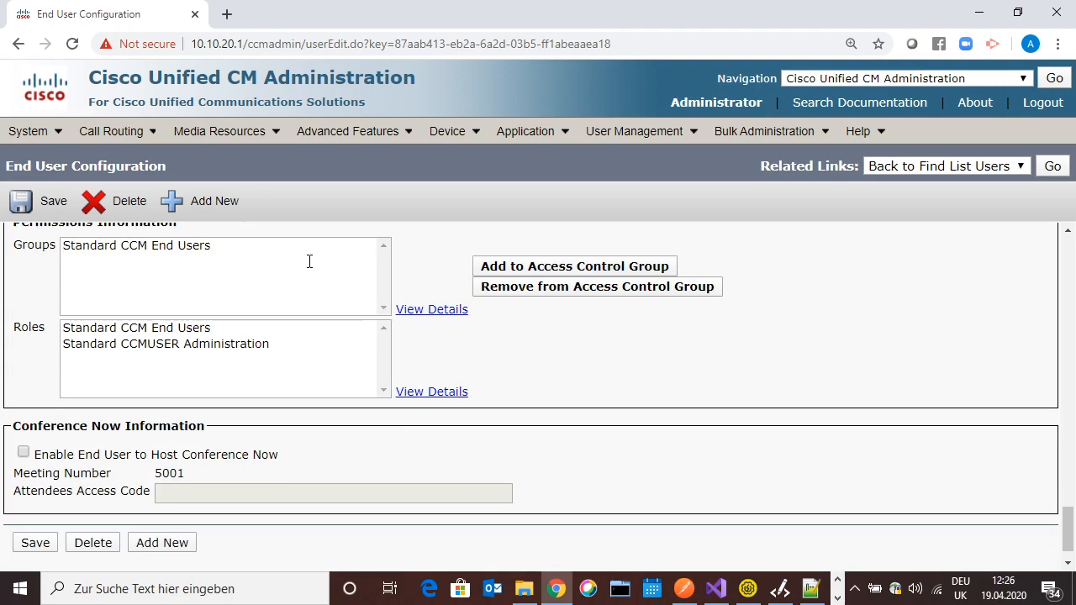